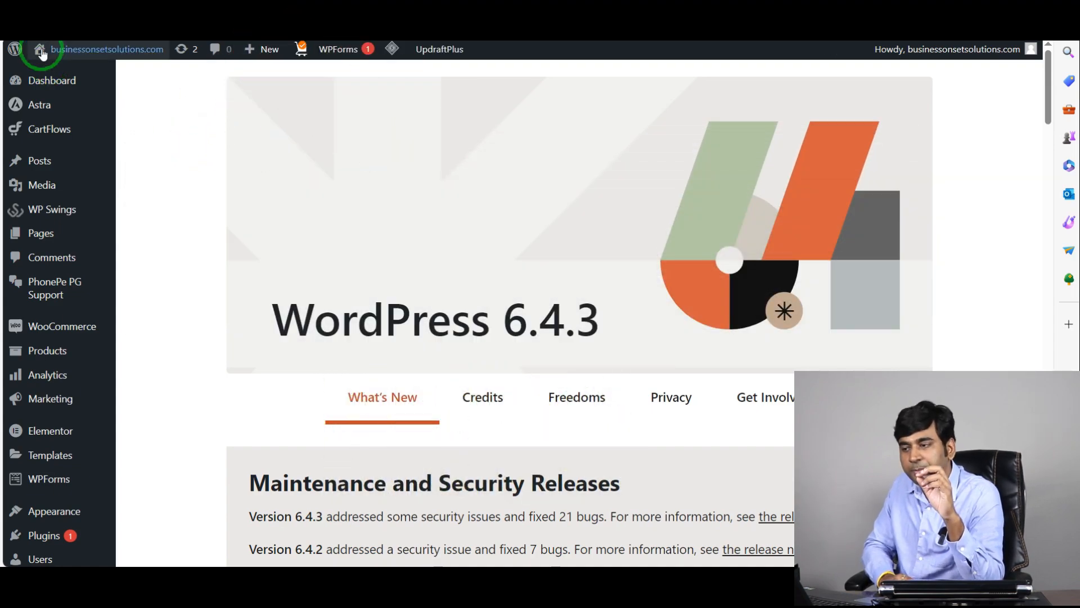
- Visit the store's front page and open the set of 6 red votive glass tealight candle holders from the product list
mouse_move(17, 50)
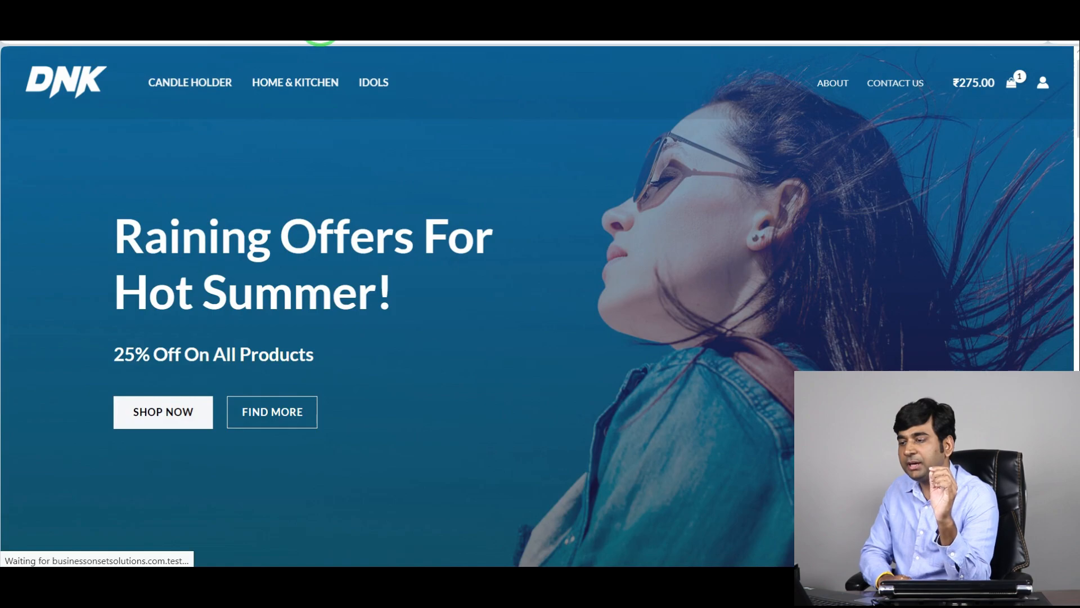
scroll(349, 168, down, 5)
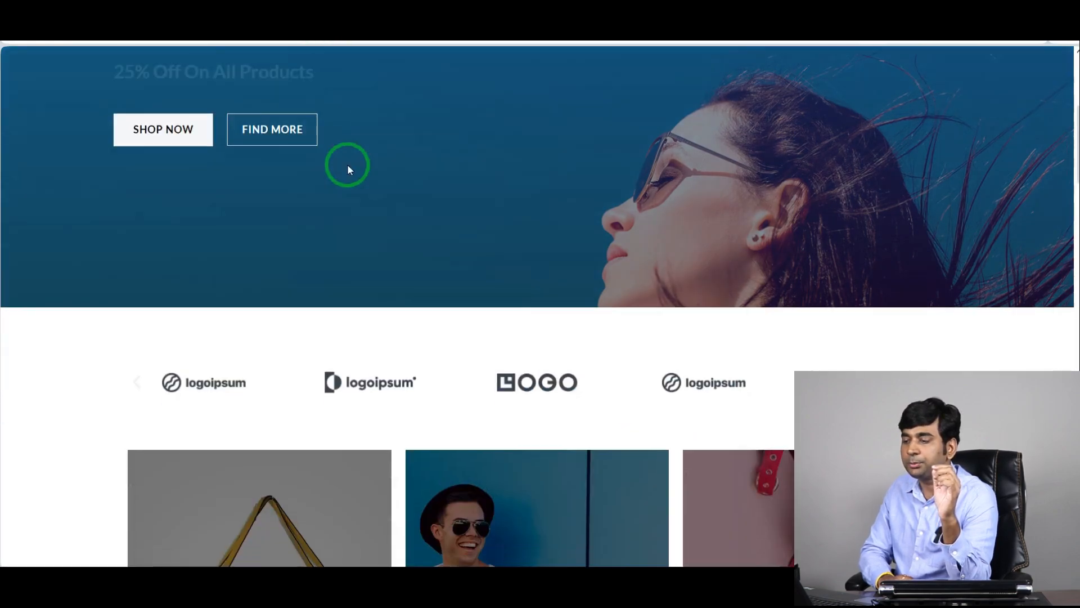
scroll(348, 169, down, 15)
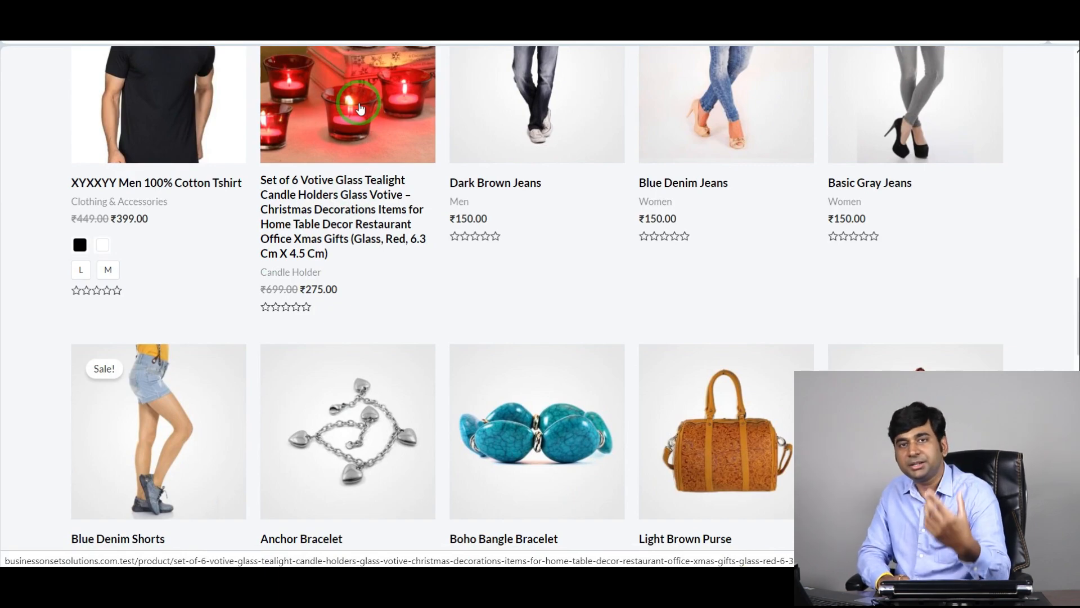
click(360, 108)
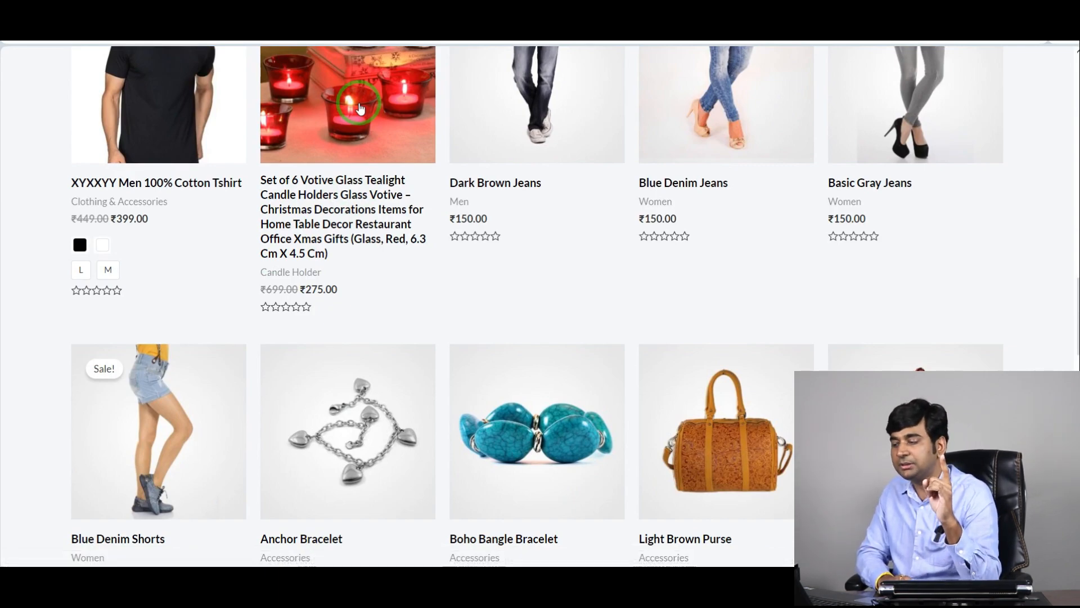
- Add one set of the votive glass tealight candle holders to the cart
scroll(781, 159, down, 4)
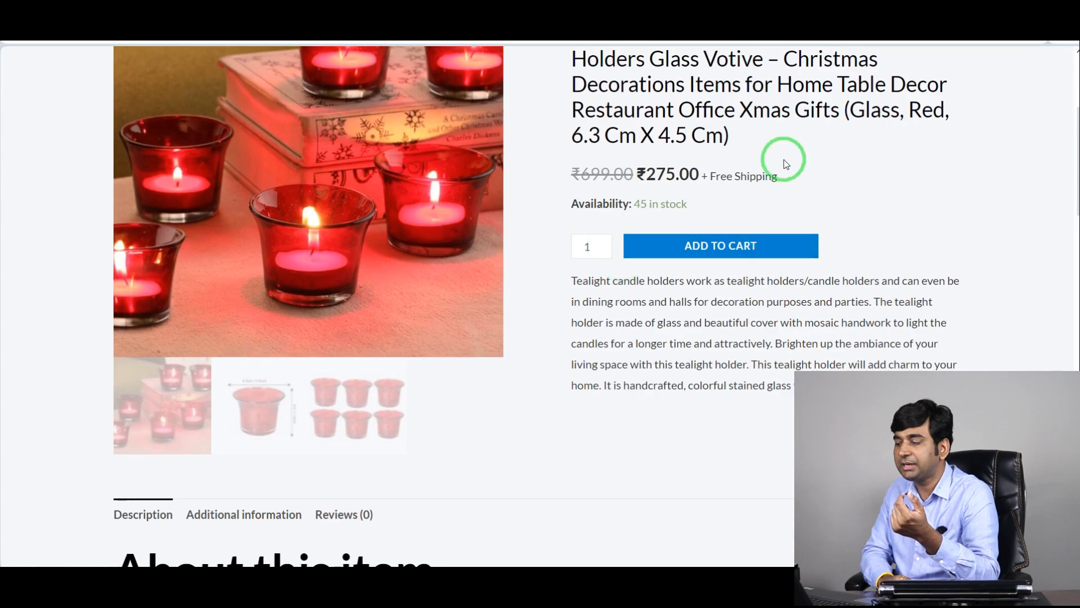
scroll(376, 167, up, 4)
scroll(757, 302, down, 3)
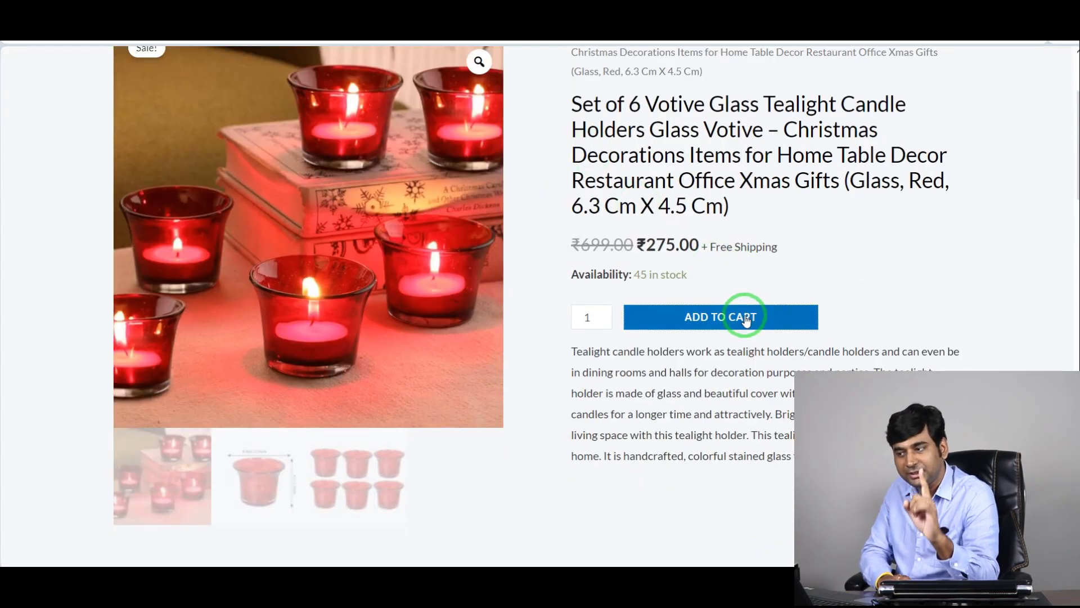
click(745, 318)
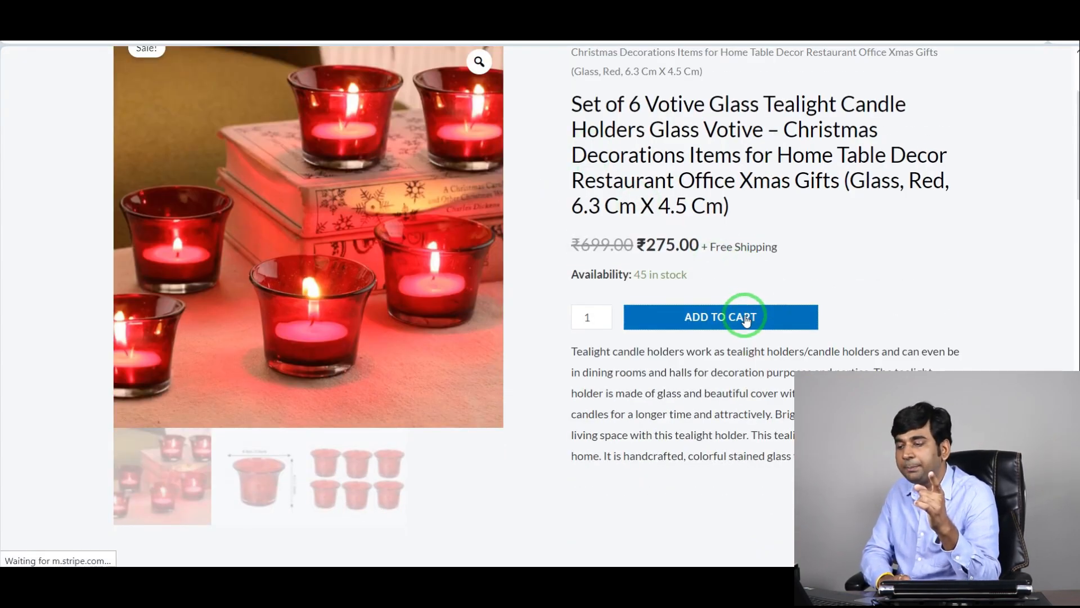
scroll(418, 333, down, 1)
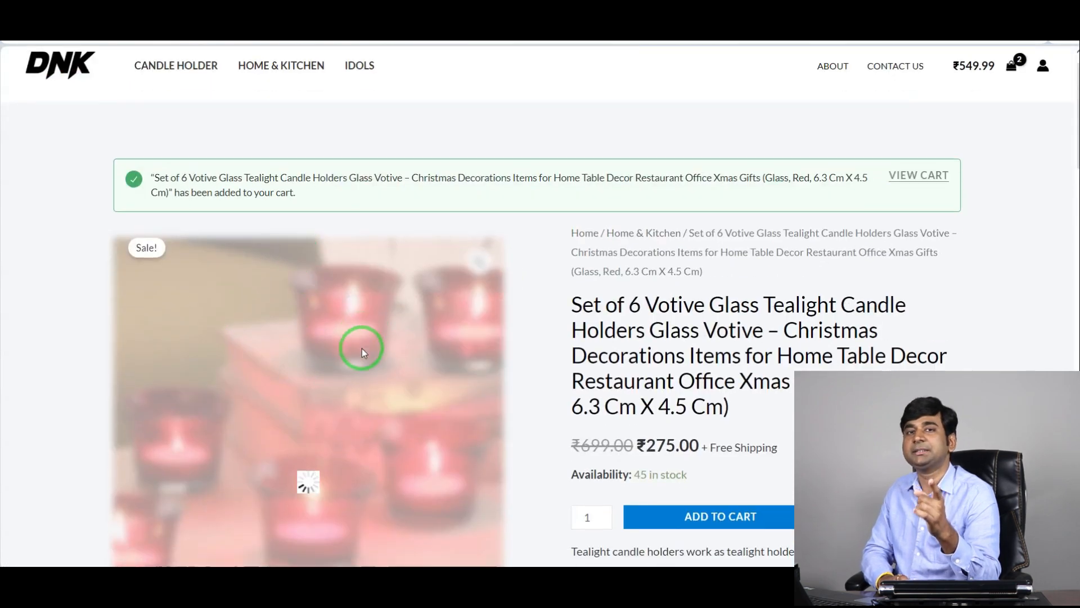
- View the cart and proceed to checkout with the candle holders
scroll(362, 349, down, 7)
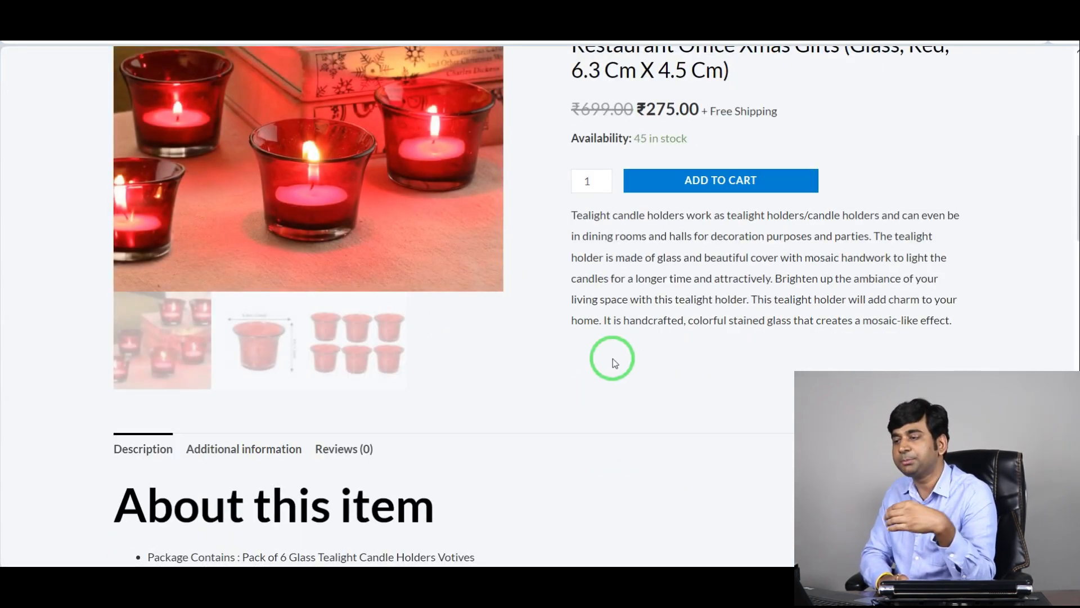
scroll(613, 359, up, 5)
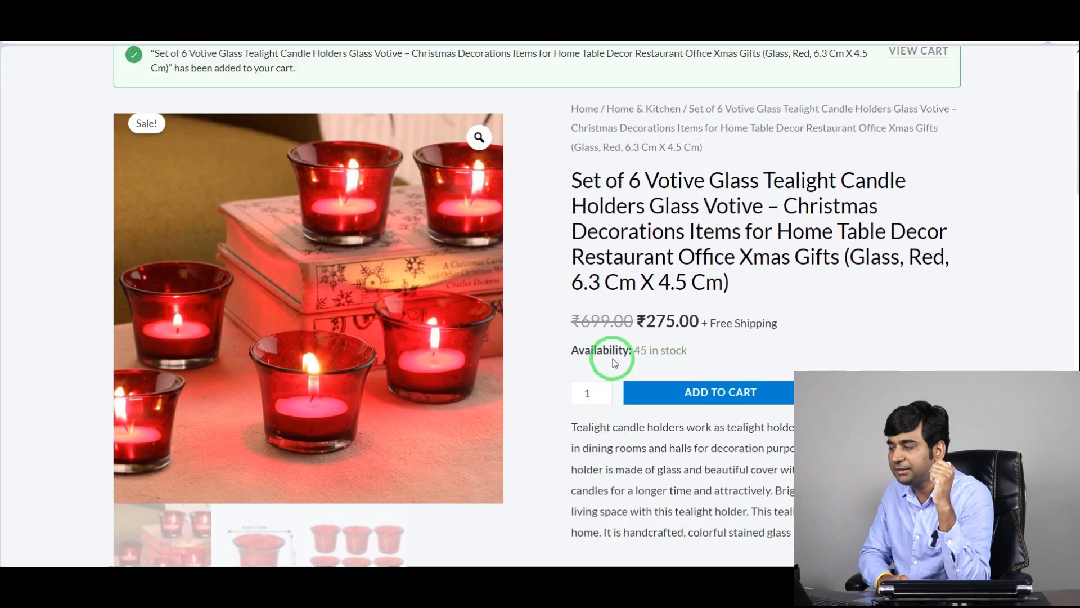
scroll(614, 357, up, 1)
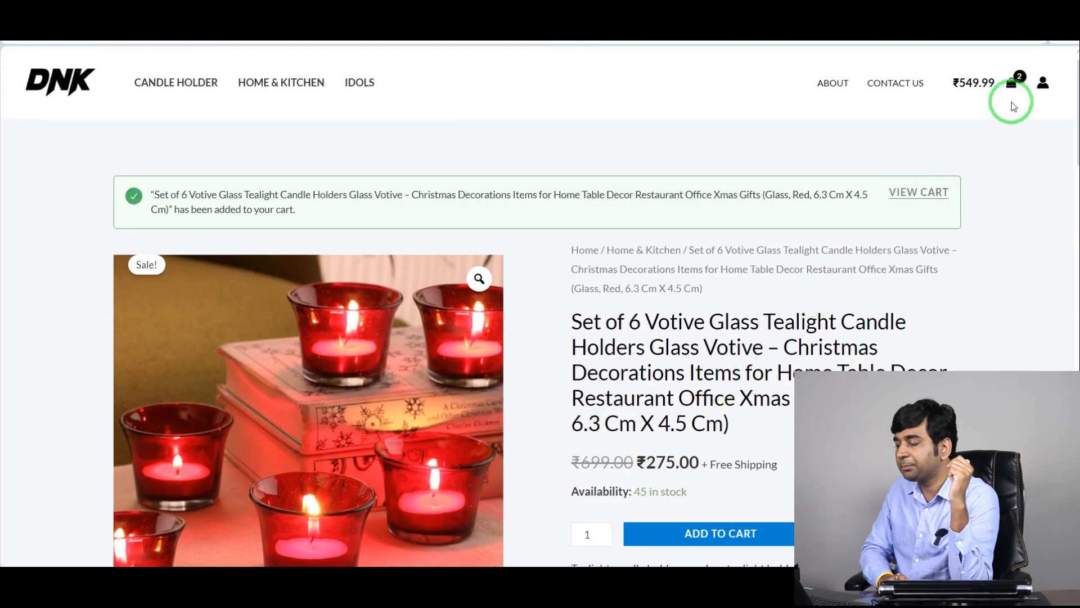
click(925, 194)
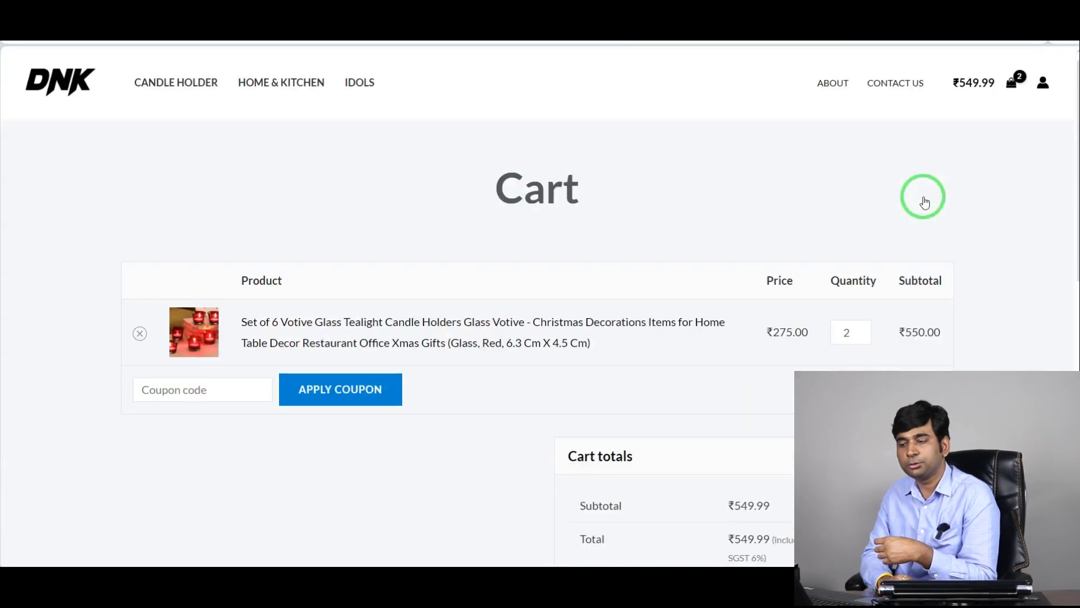
scroll(924, 202, down, 2)
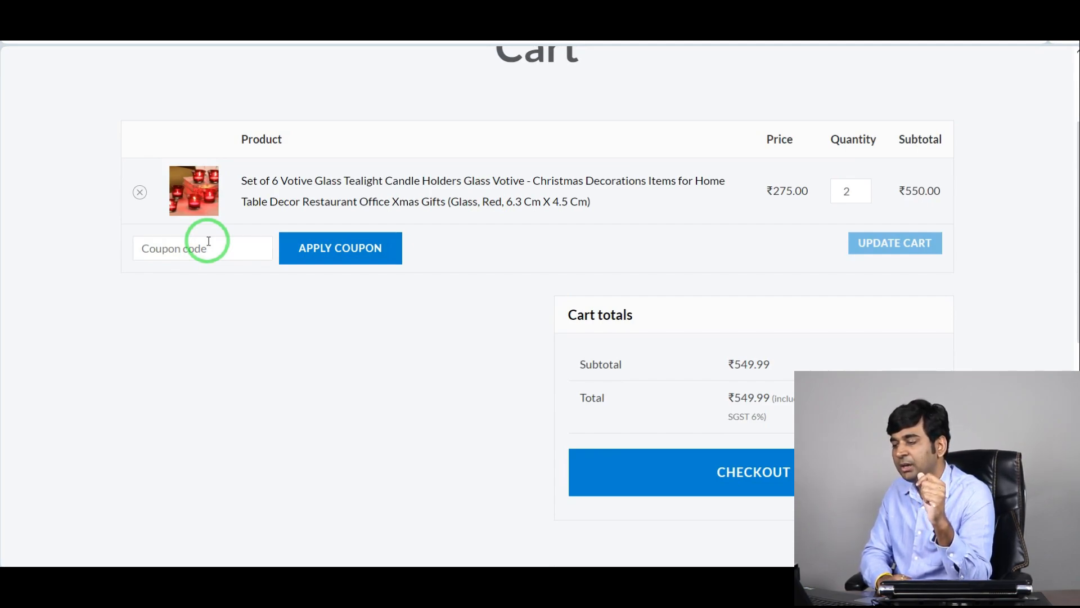
scroll(632, 393, down, 1)
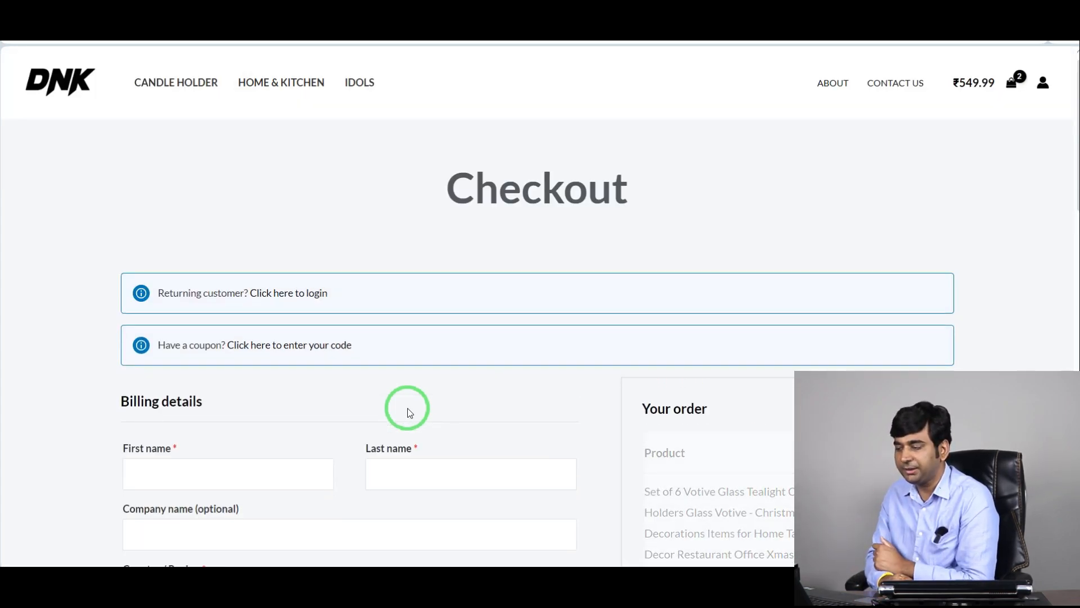
- Examine the checkout page's billing fields, order summary and payment options, including the optional company name and order notes
scroll(557, 217, down, 2)
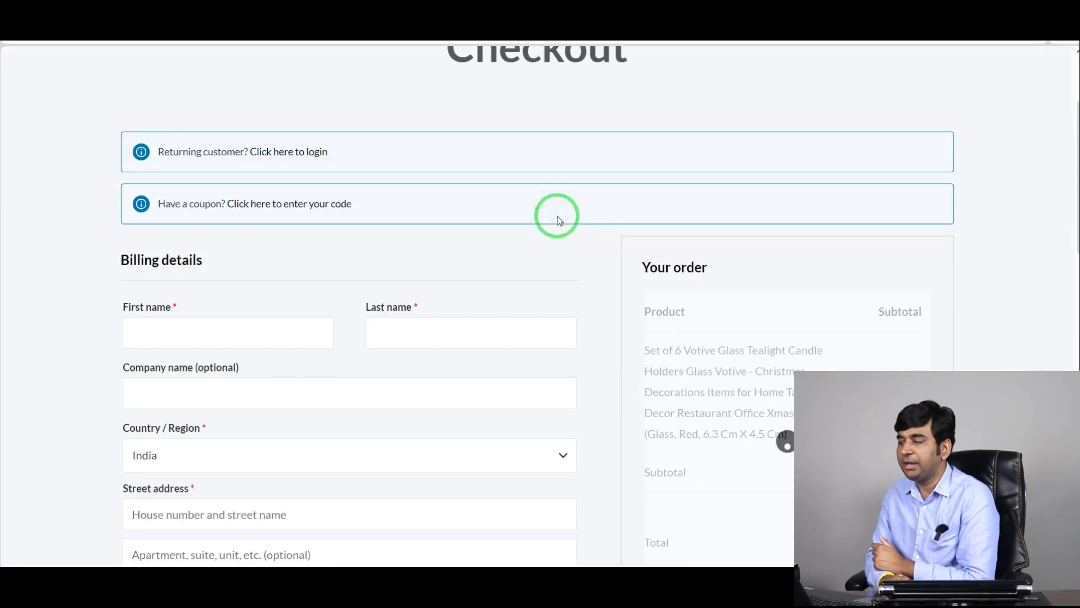
scroll(559, 220, down, 2)
scroll(559, 220, down, 4)
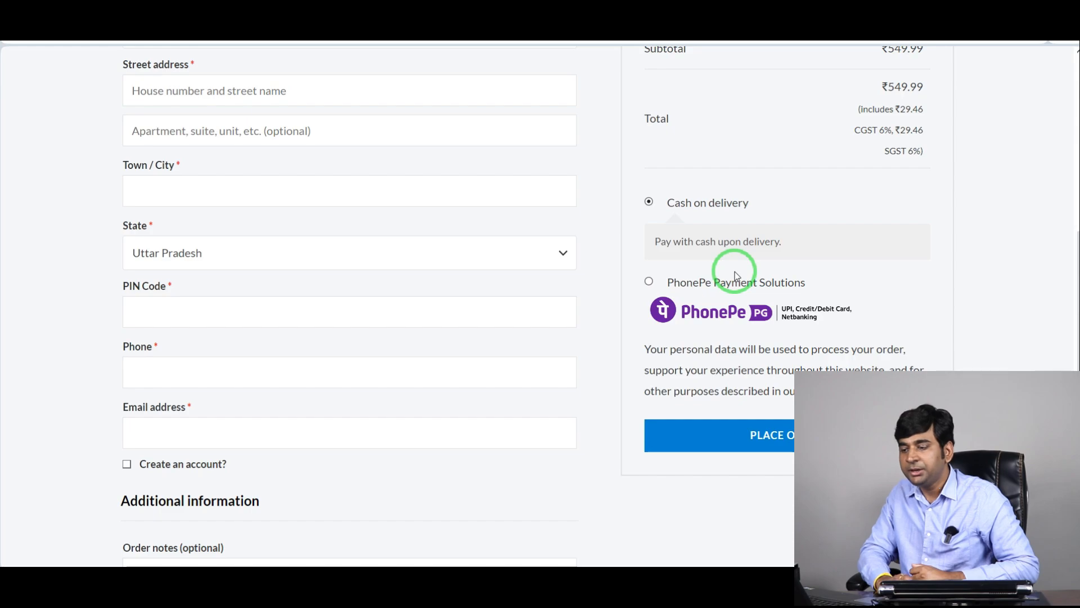
scroll(12, 267, up, 5)
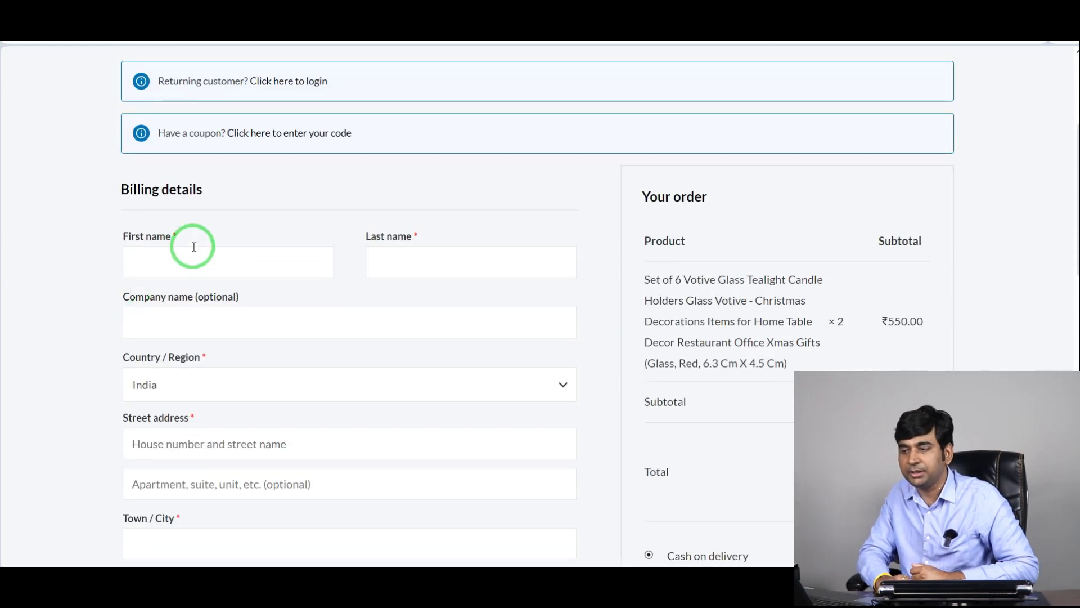
scroll(202, 221, down, 2)
click(234, 182)
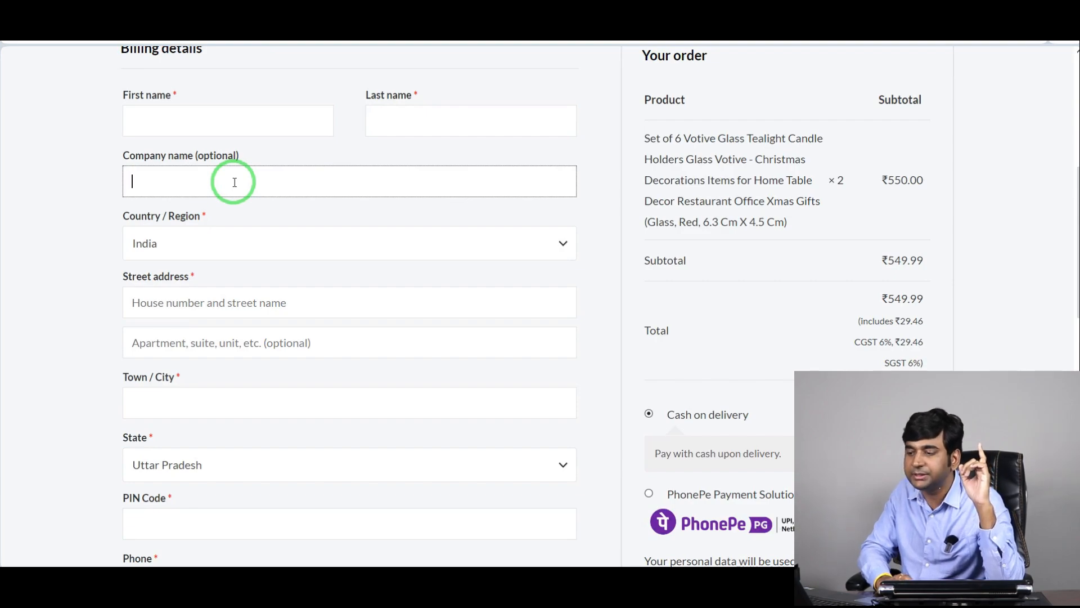
scroll(234, 182, down, 5)
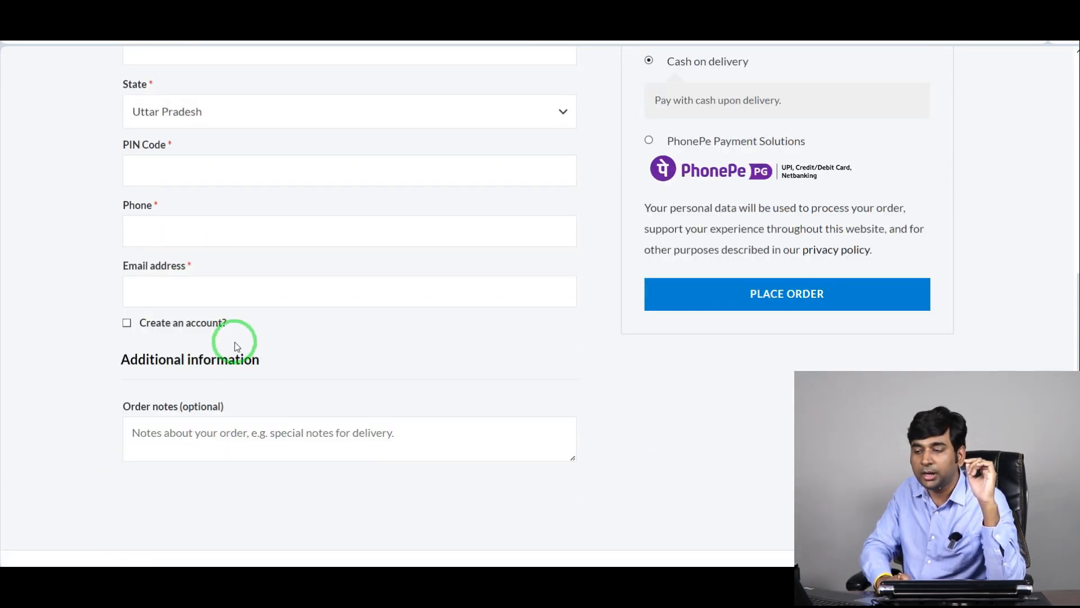
scroll(232, 351, up, 2)
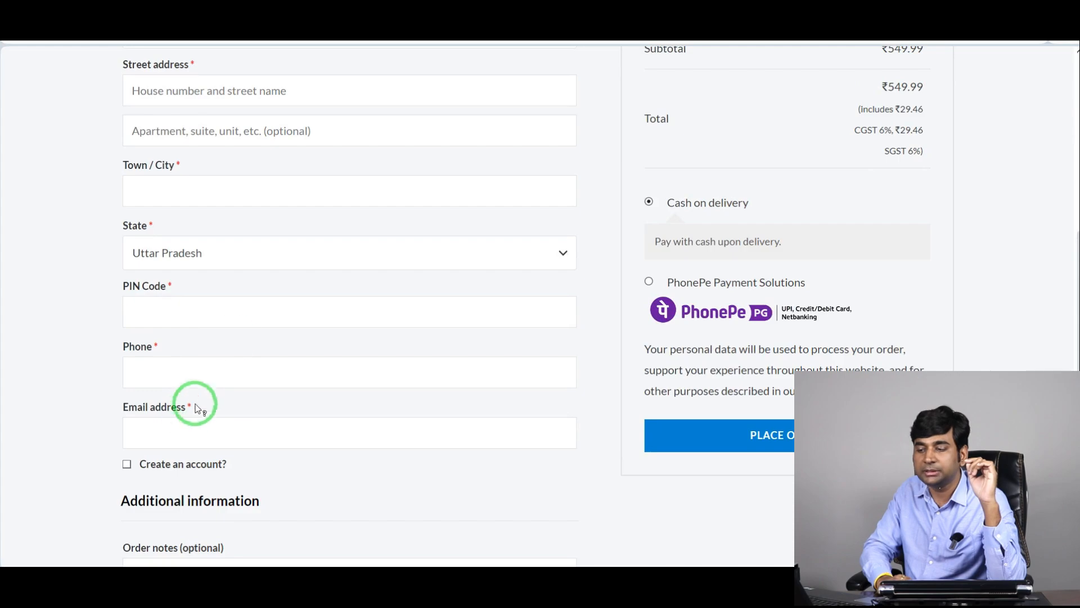
scroll(188, 357, up, 5)
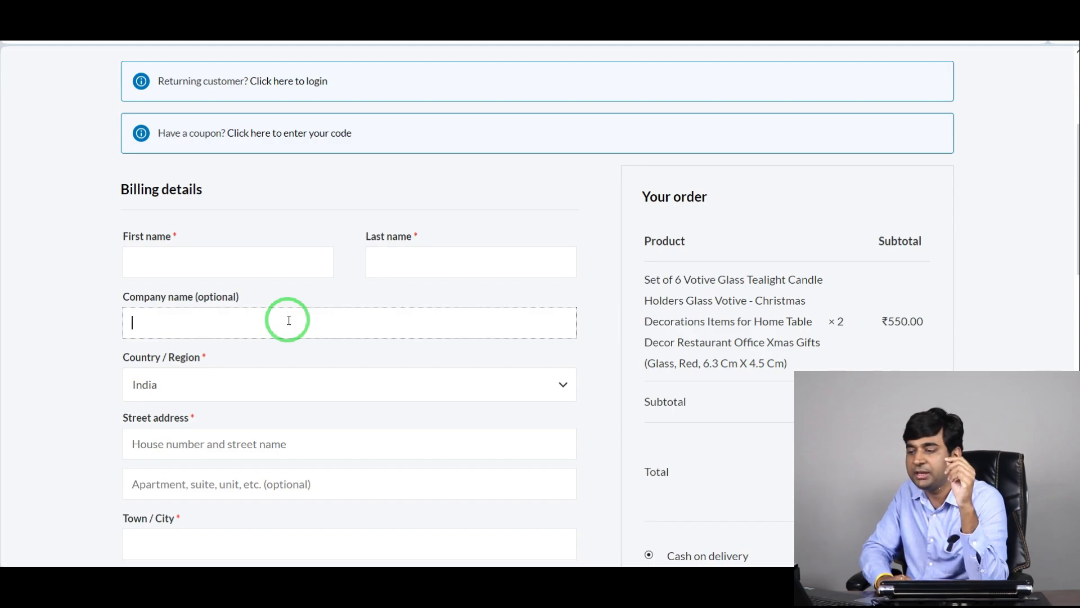
scroll(288, 320, down, 8)
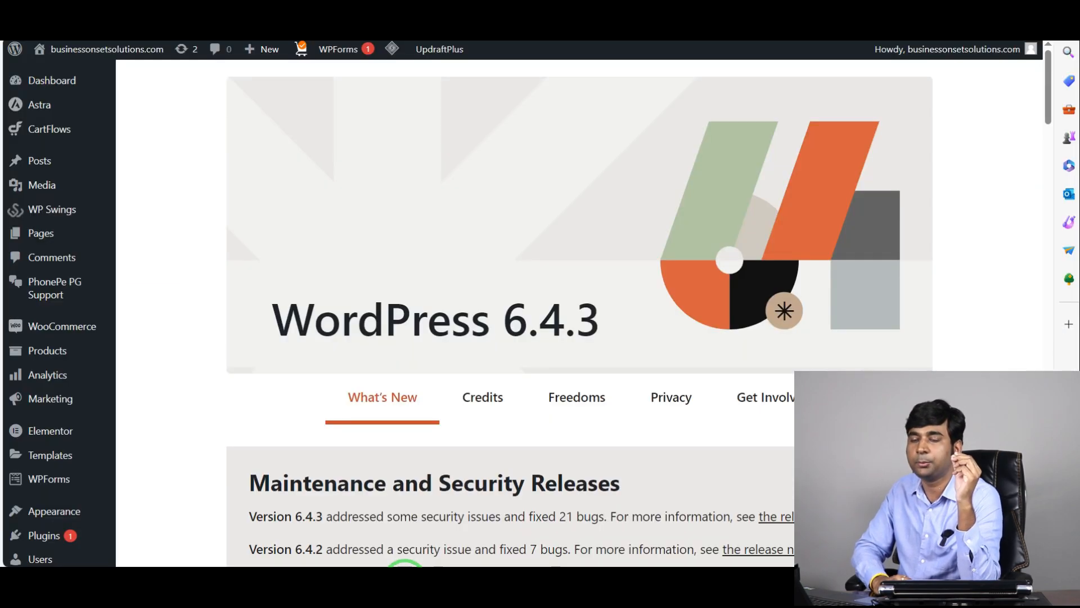
- Return to the WordPress admin and open the page for adding a new plugin
click(15, 56)
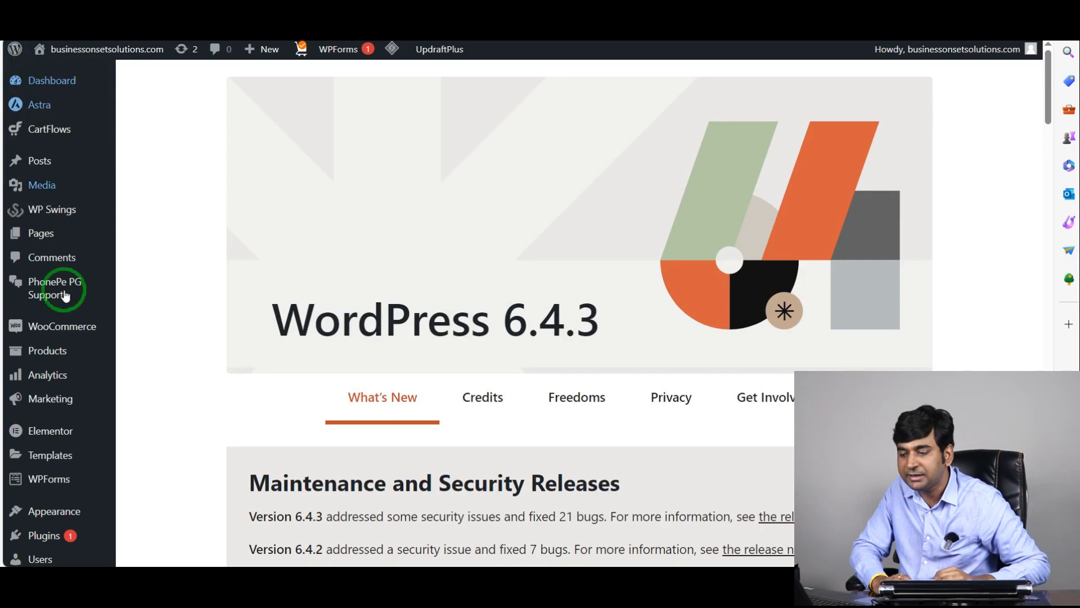
mouse_move(67, 426)
scroll(56, 416, down, 3)
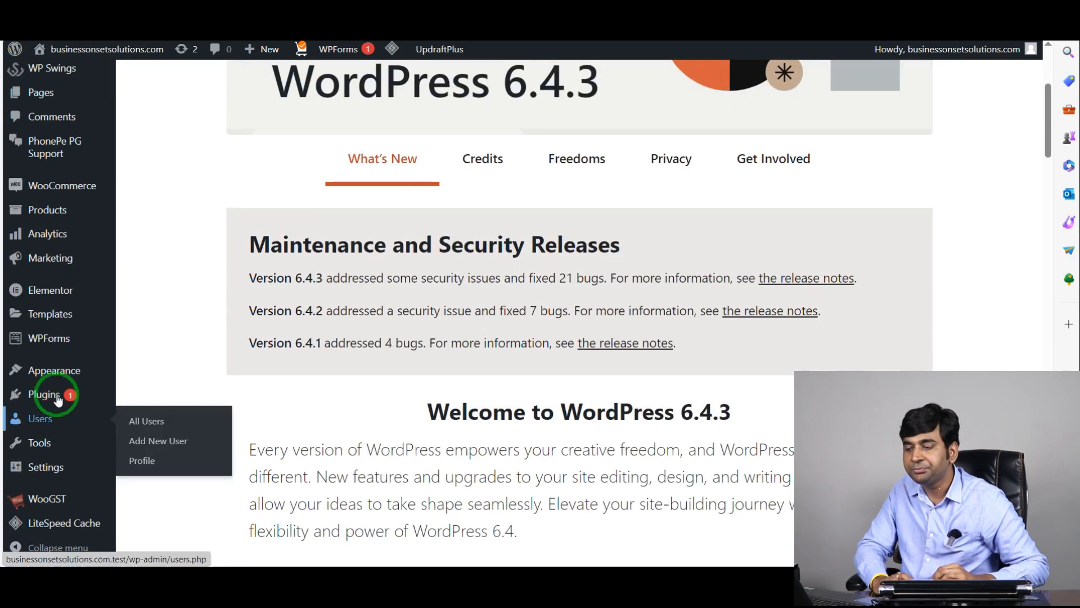
mouse_move(65, 394)
click(140, 421)
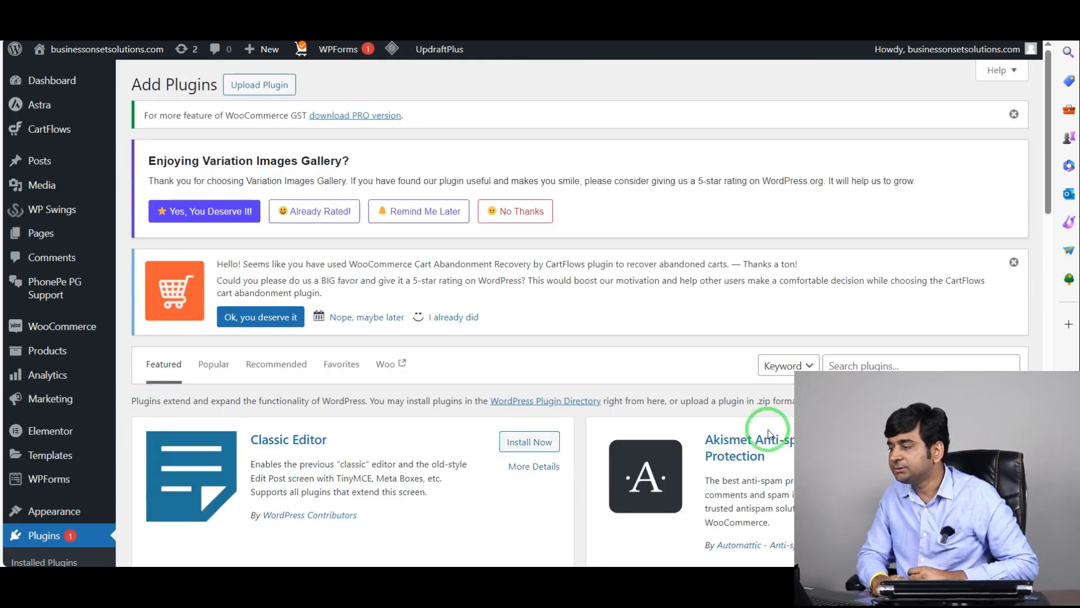
- Search the plugin directory for "checkout field"
scroll(885, 238, down, 3)
click(881, 211)
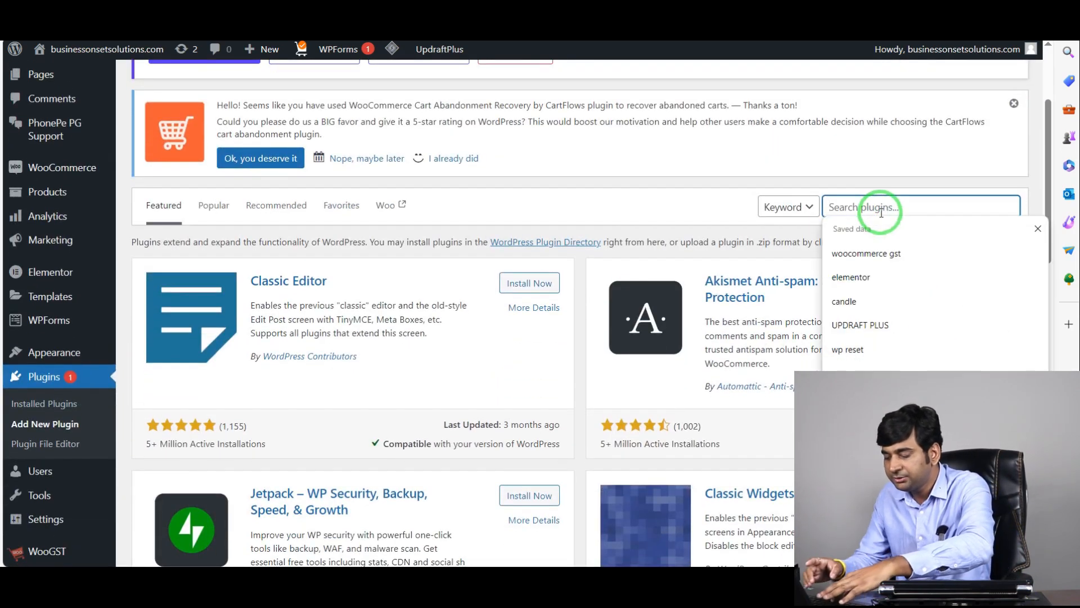
text(che)
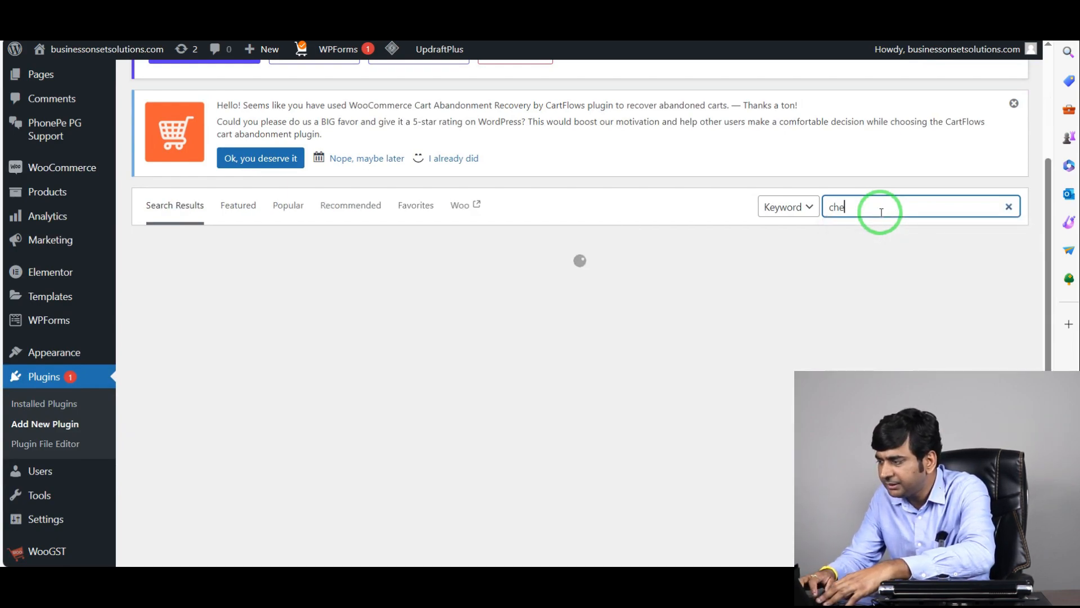
text(ckout )
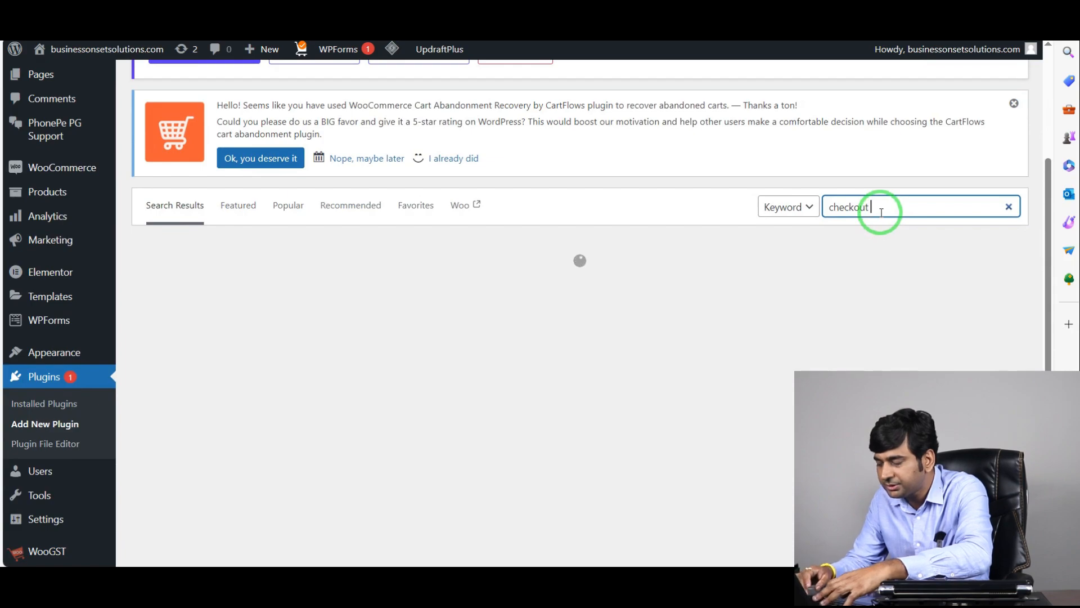
text(field)
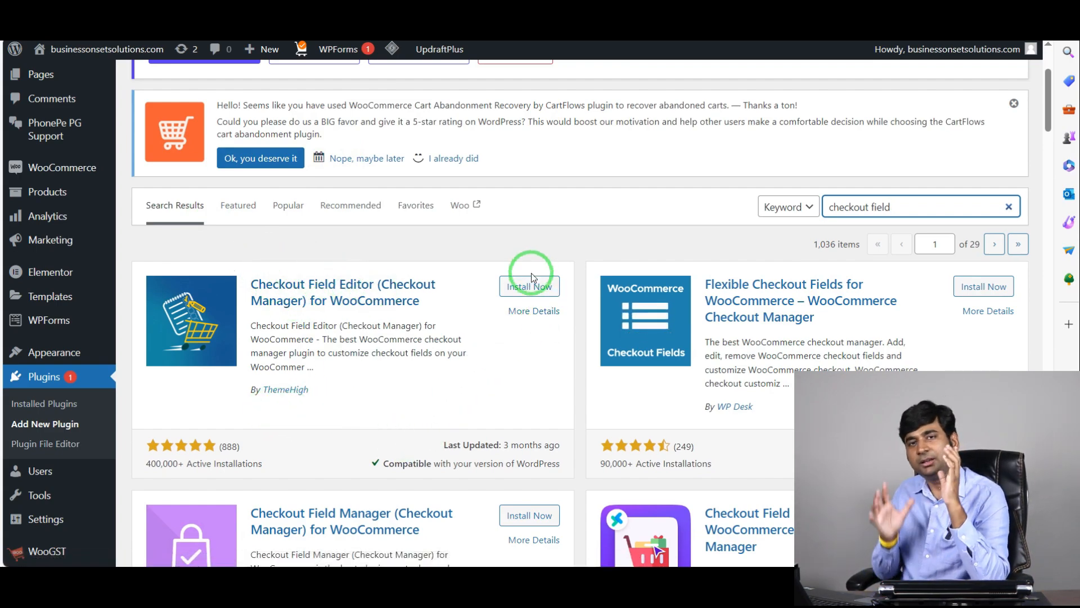
- Install and activate the Checkout Field Editor (Checkout Manager) for WooCommerce plugin by ThemeHigh
click(529, 287)
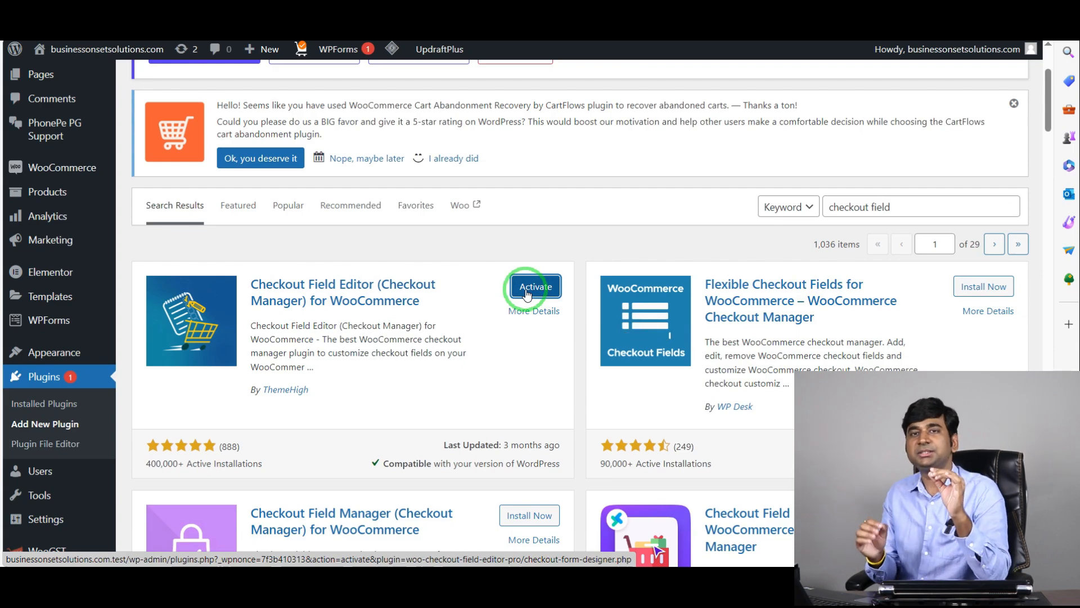
click(527, 296)
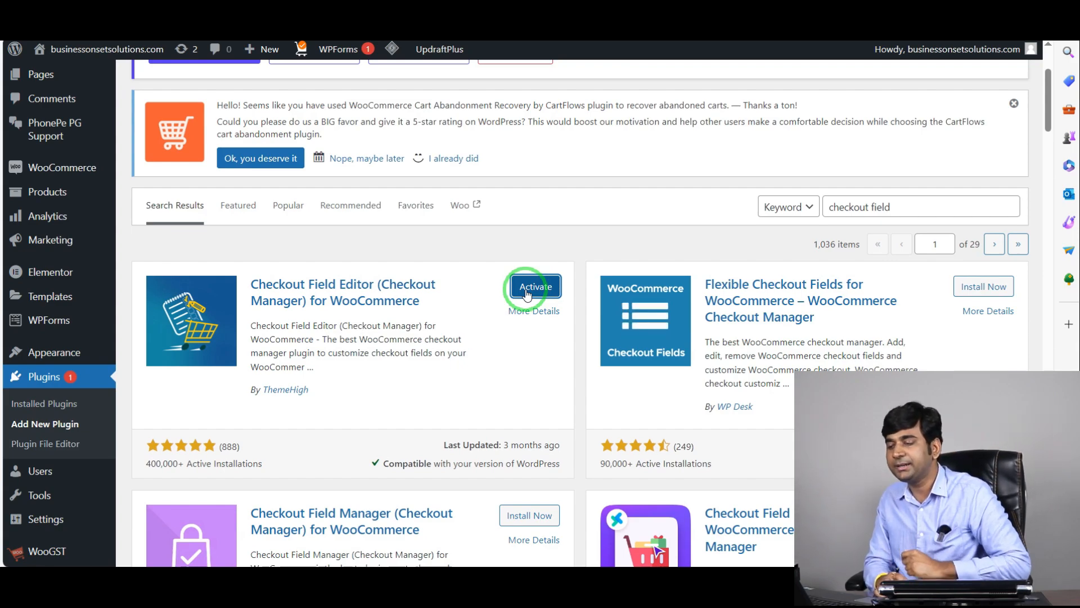
click(535, 287)
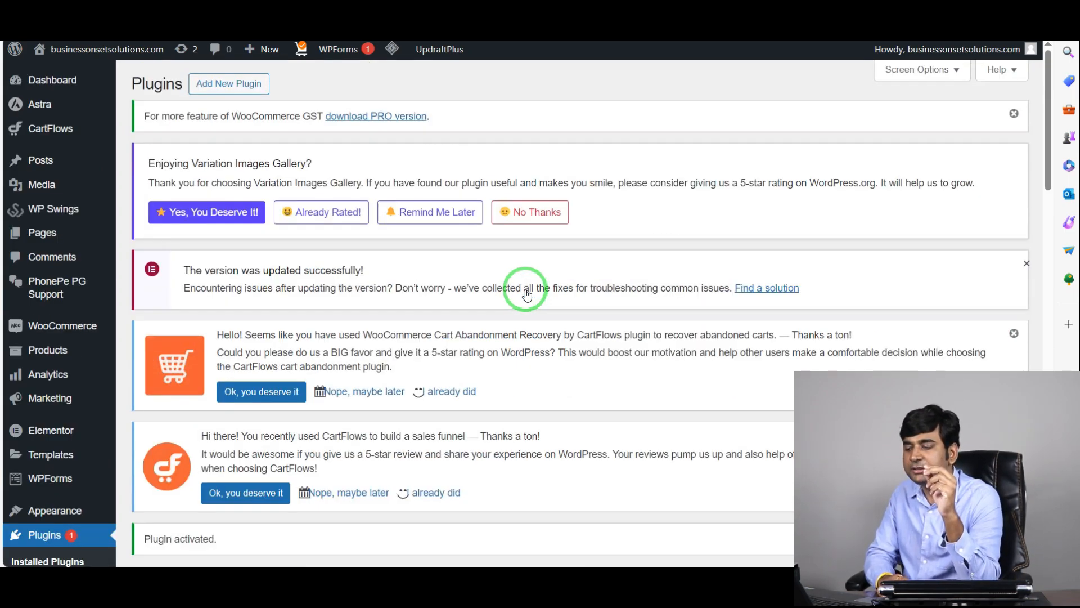
- Find Checkout Field Editor for WooCommerce among the installed plugins and open its settings
scroll(526, 293, down, 5)
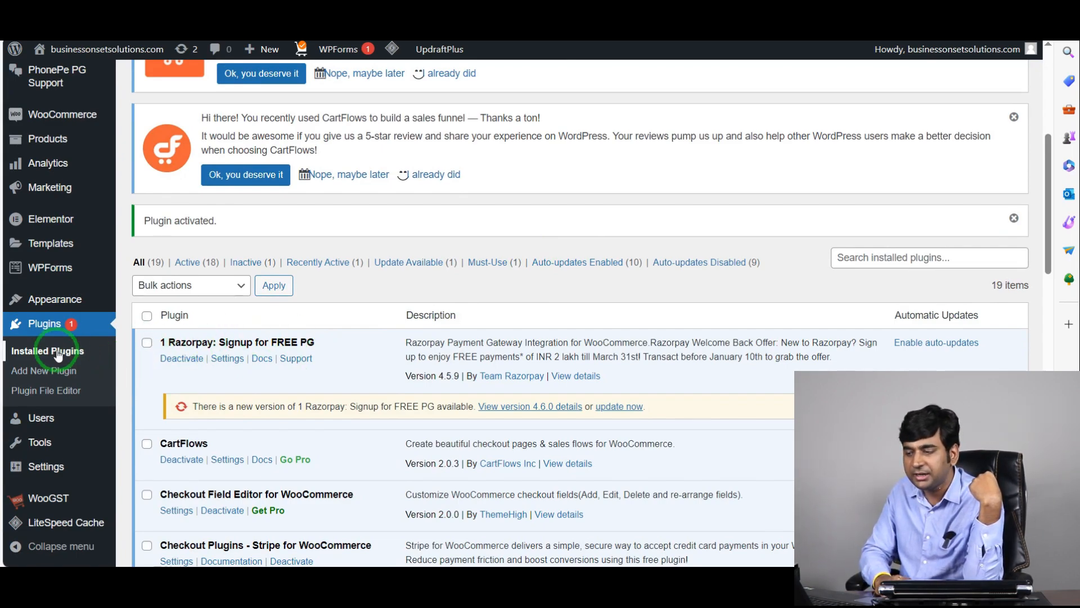
scroll(292, 336, down, 15)
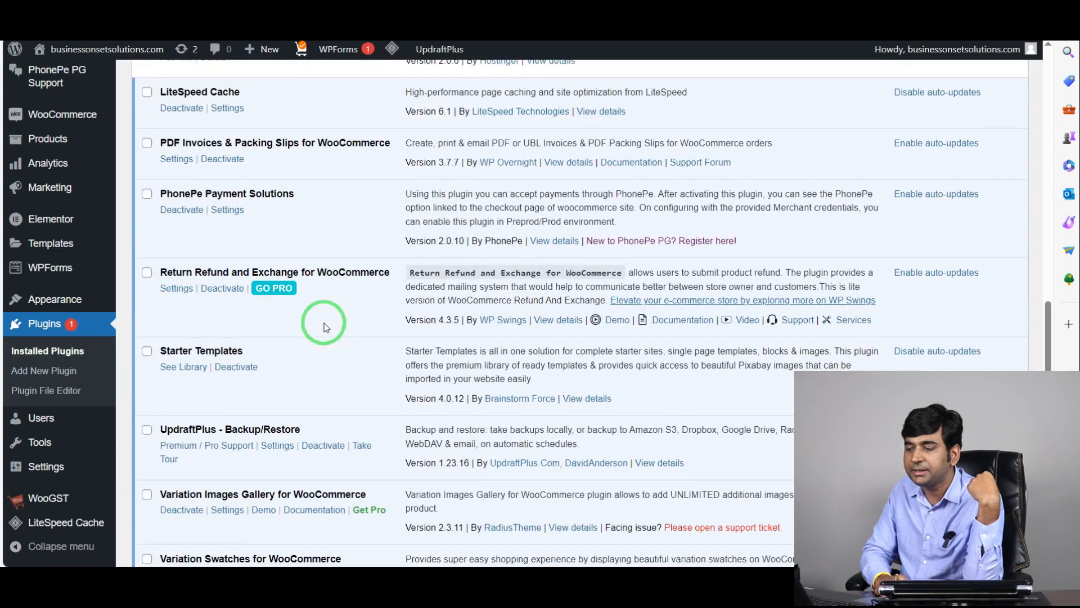
scroll(311, 386, up, 15)
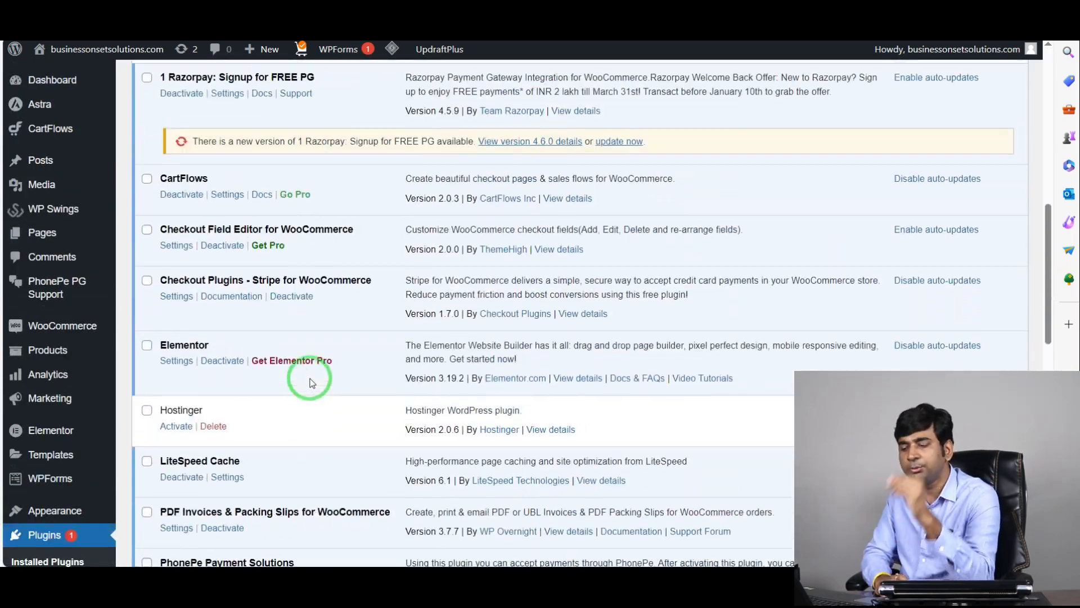
scroll(265, 360, down, 2)
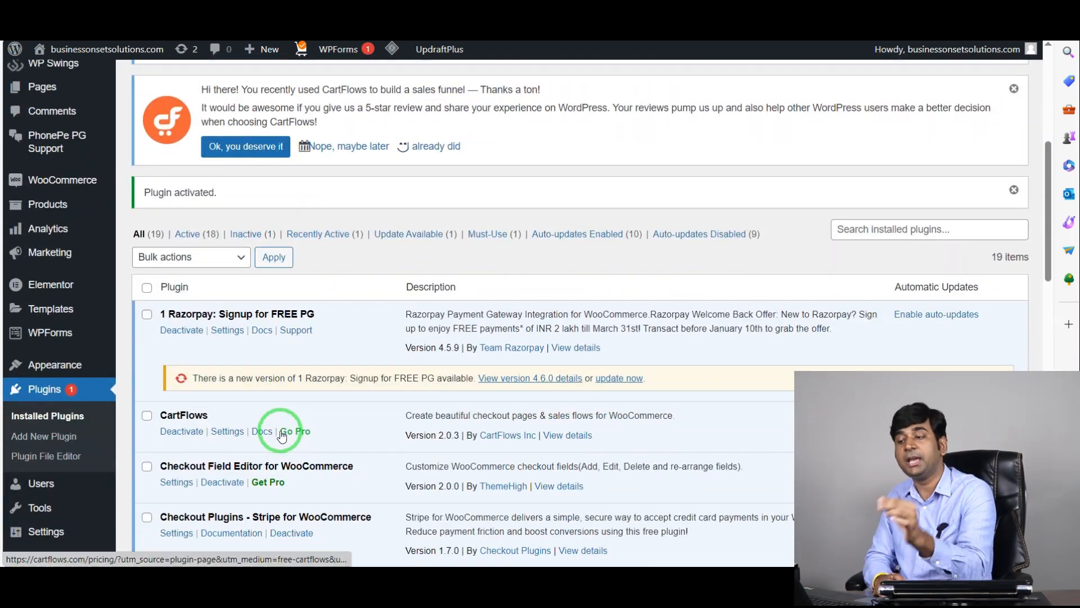
scroll(281, 436, down, 6)
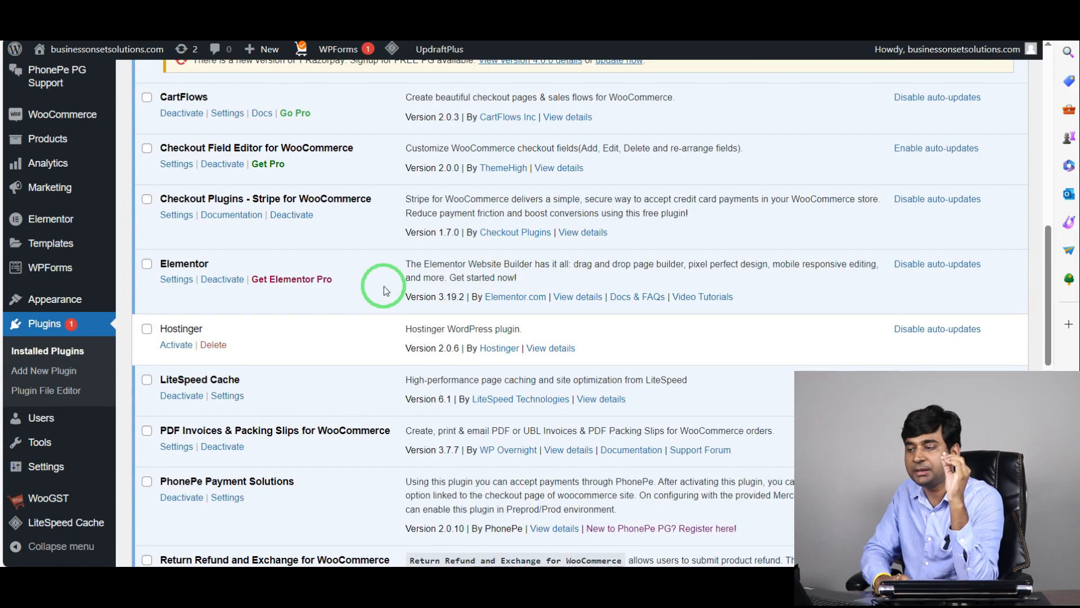
scroll(383, 286, up, 2)
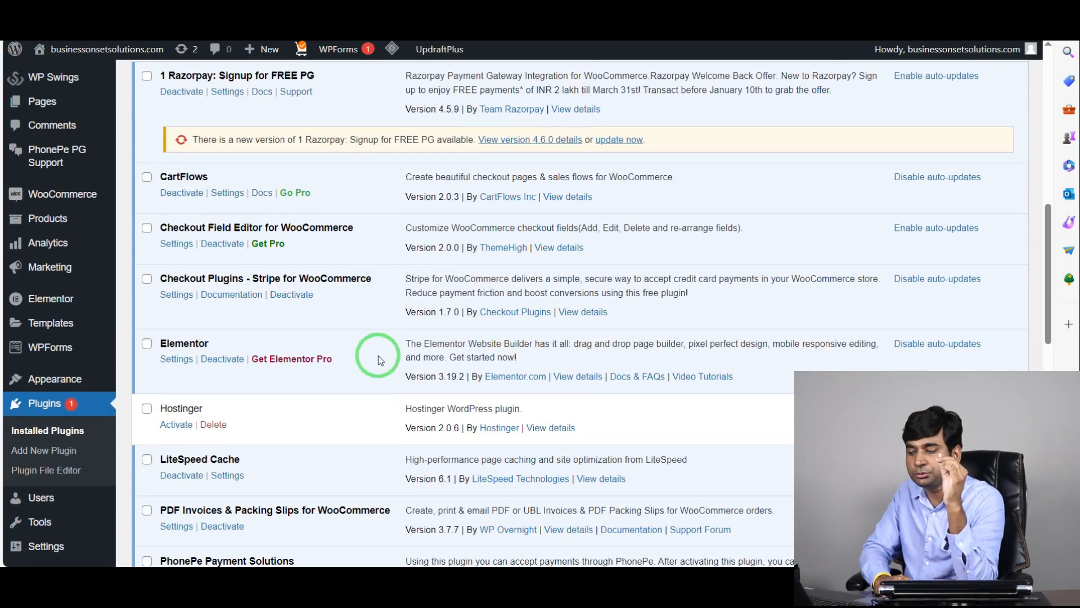
scroll(378, 355, up, 1)
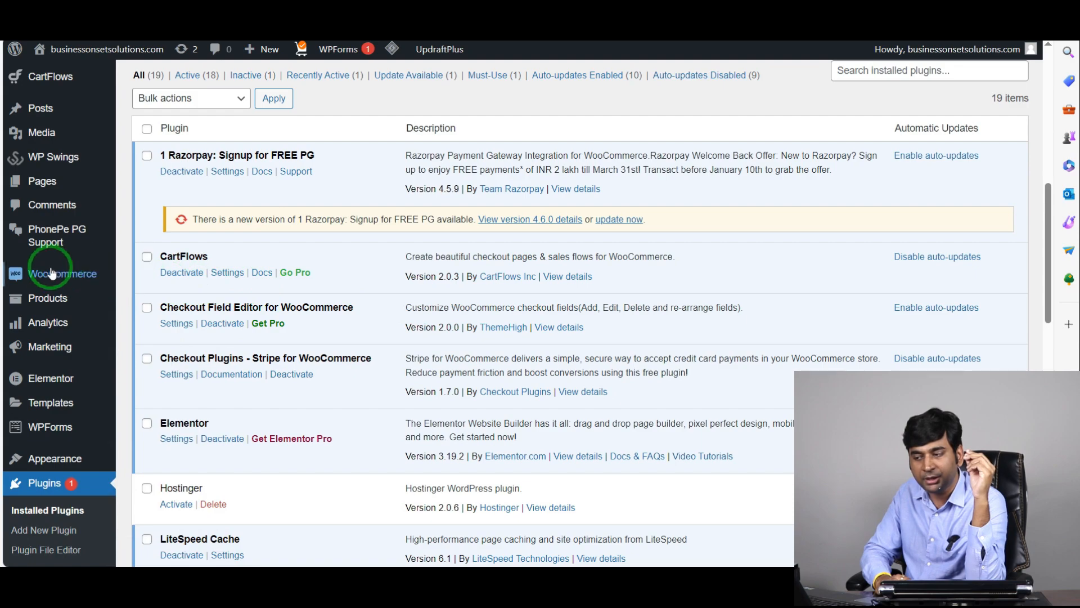
mouse_move(51, 273)
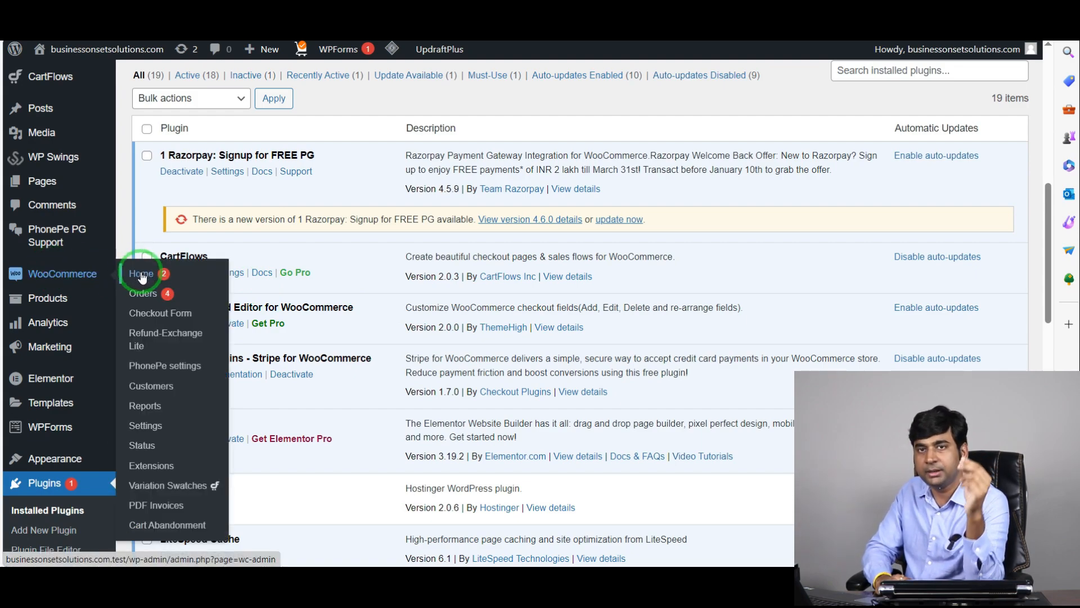
click(151, 322)
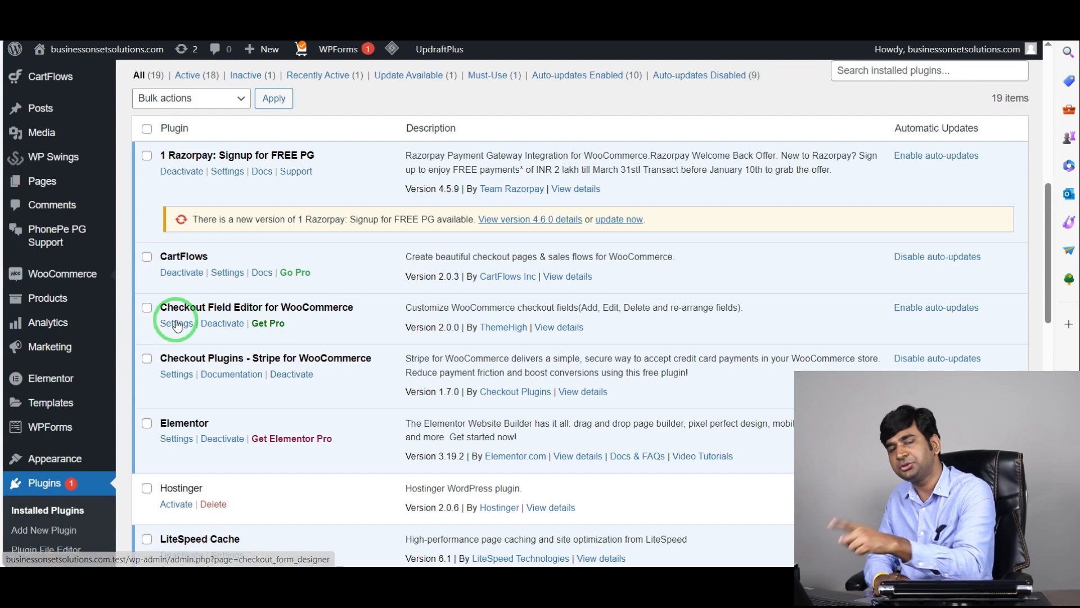
click(177, 324)
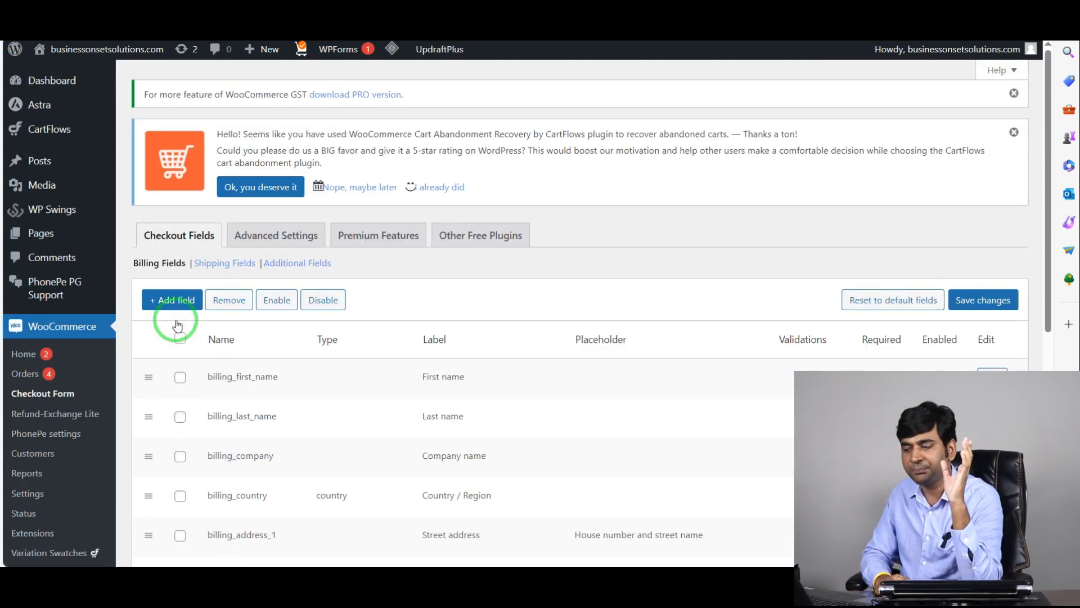
- Compare the plugin's list of billing fields with the fields shown on the store's checkout page
scroll(176, 323, down, 5)
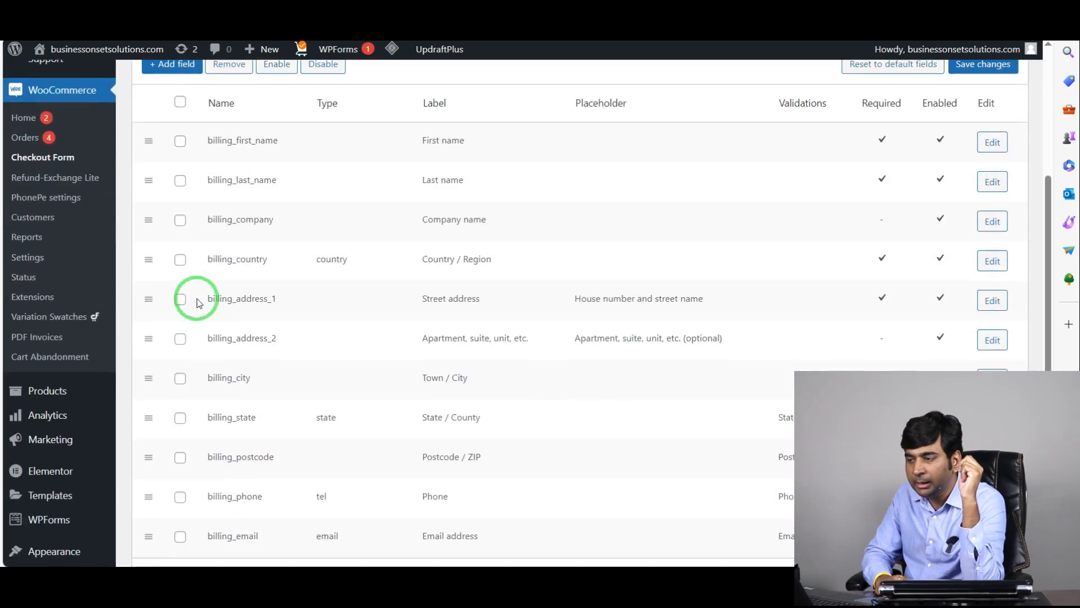
scroll(253, 217, down, 2)
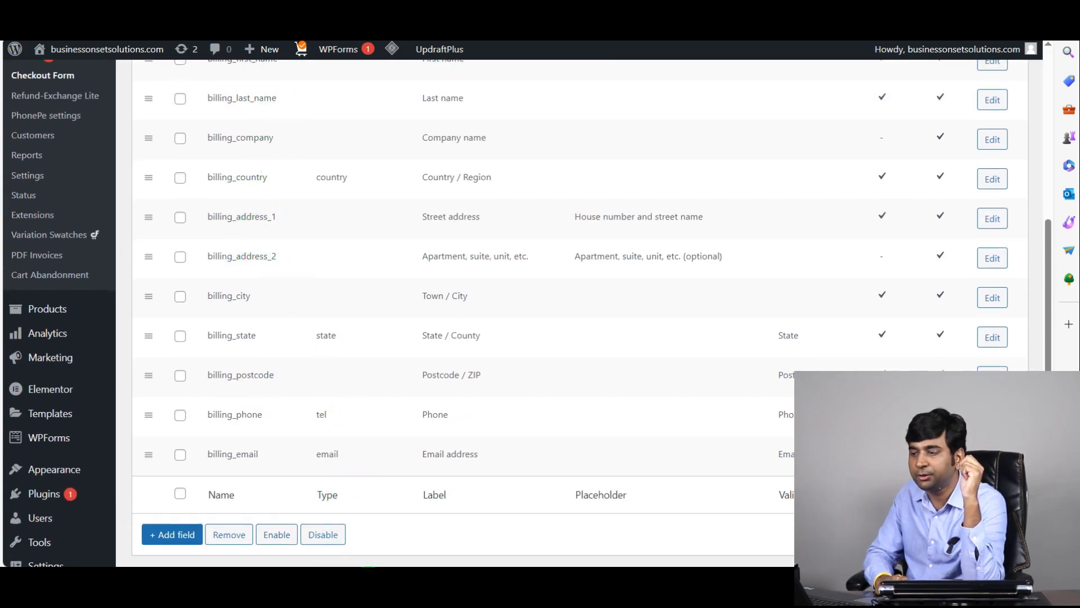
click(345, 580)
scroll(291, 323, up, 5)
scroll(291, 324, up, 7)
scroll(318, 291, down, 12)
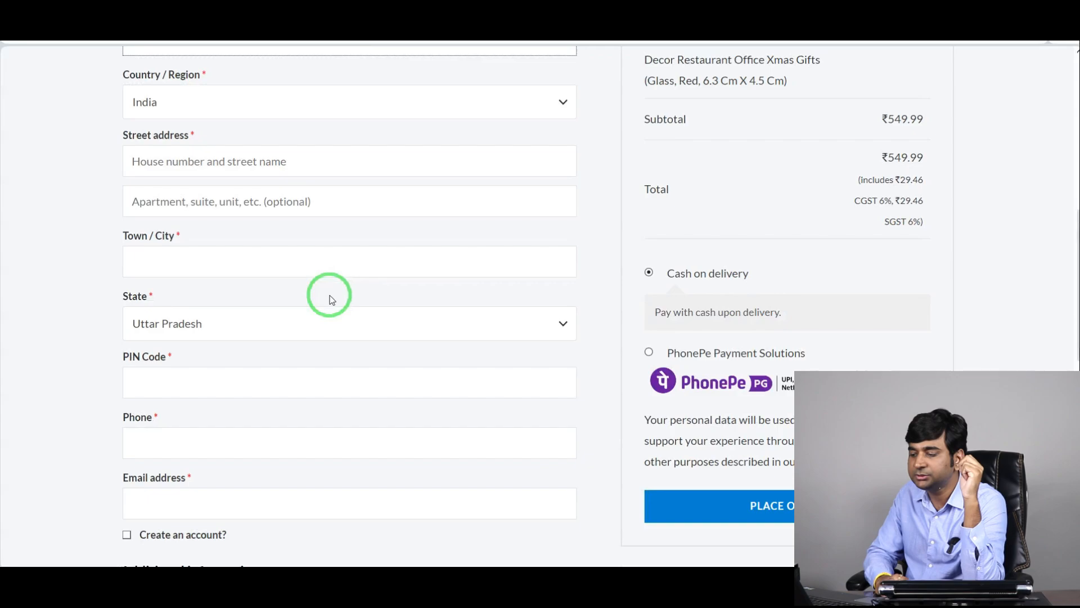
click(405, 563)
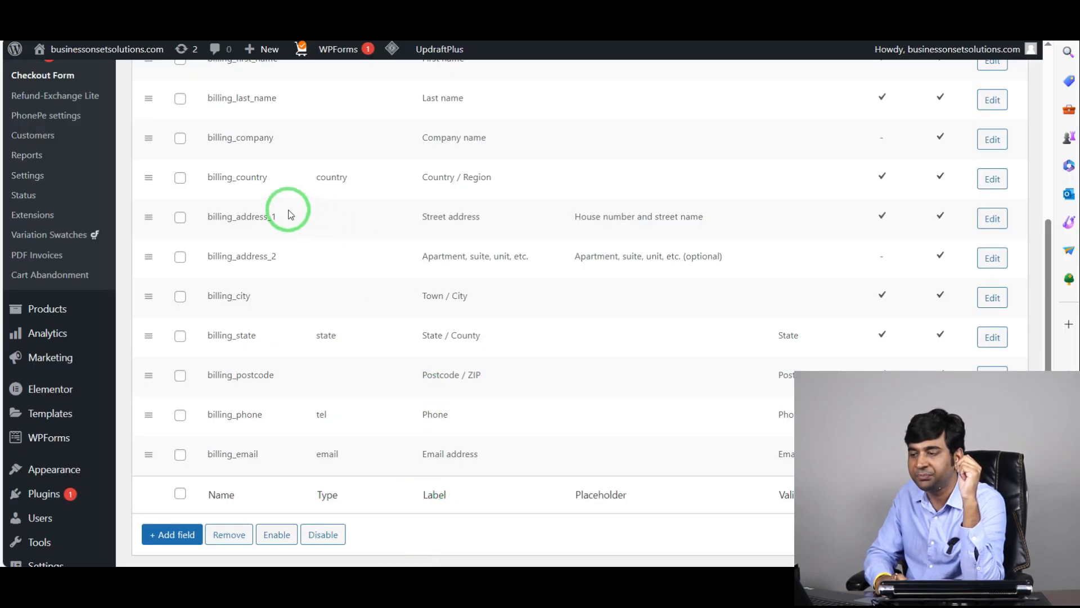
scroll(282, 224, down, 3)
scroll(250, 360, up, 10)
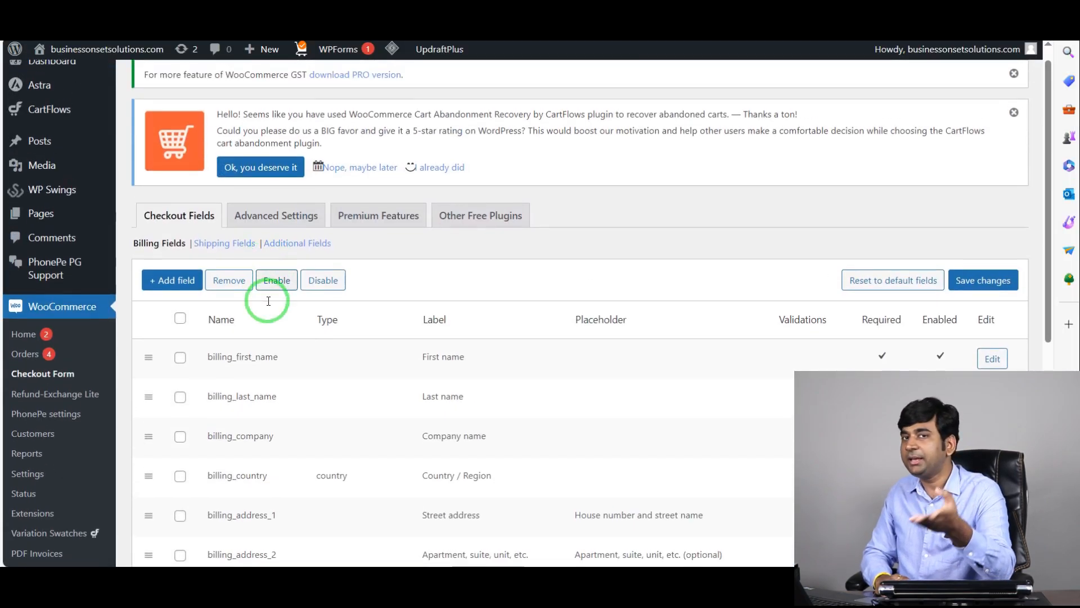
scroll(264, 284, down, 7)
scroll(269, 304, down, 1)
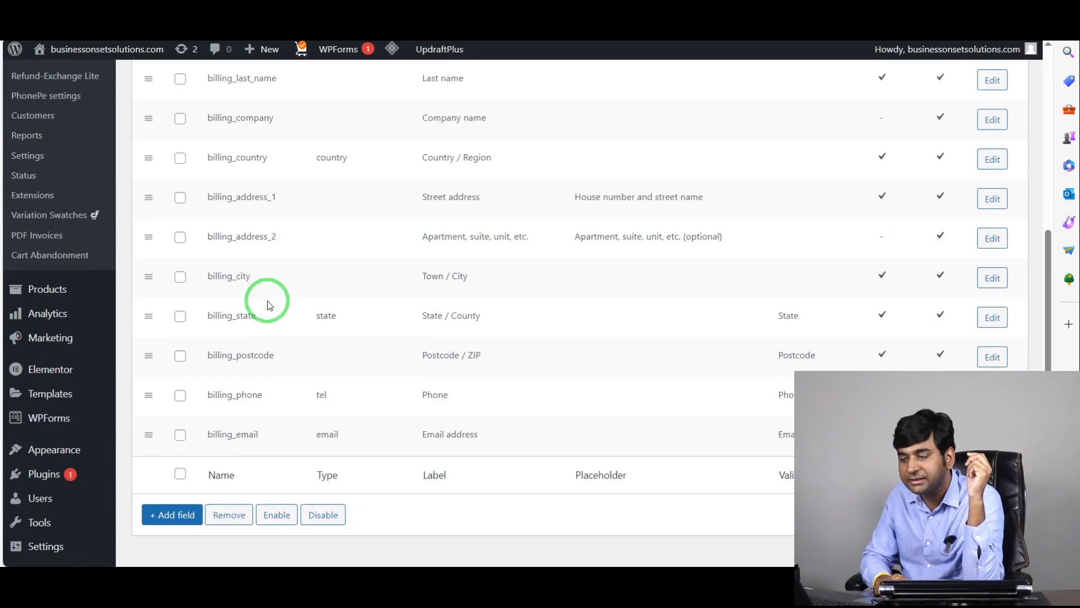
scroll(269, 305, down, 3)
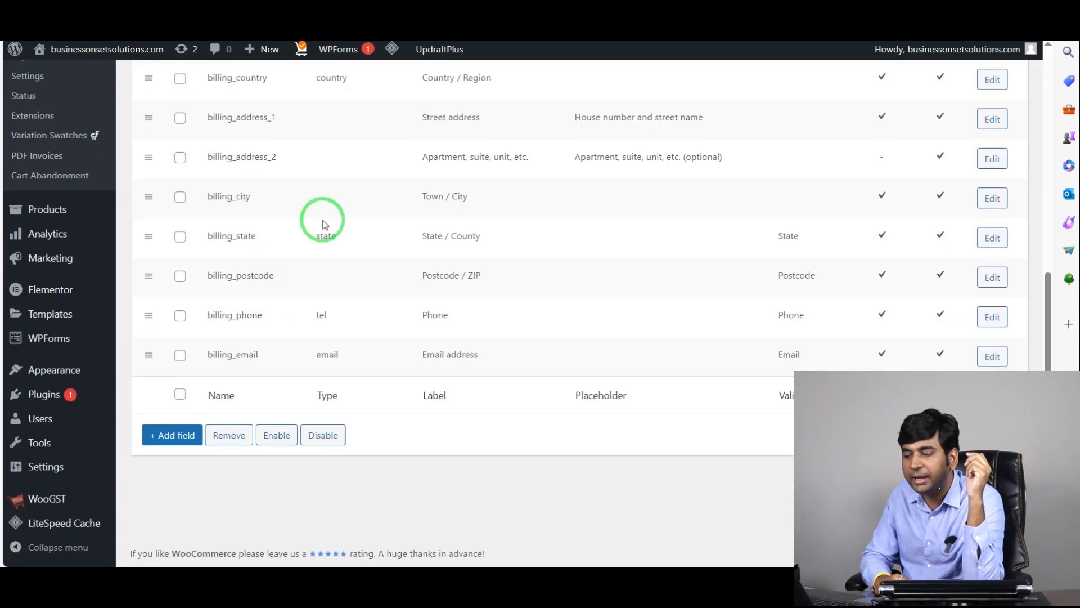
- Start a new billing text field with "GST Number" as both its label and placeholder
click(165, 436)
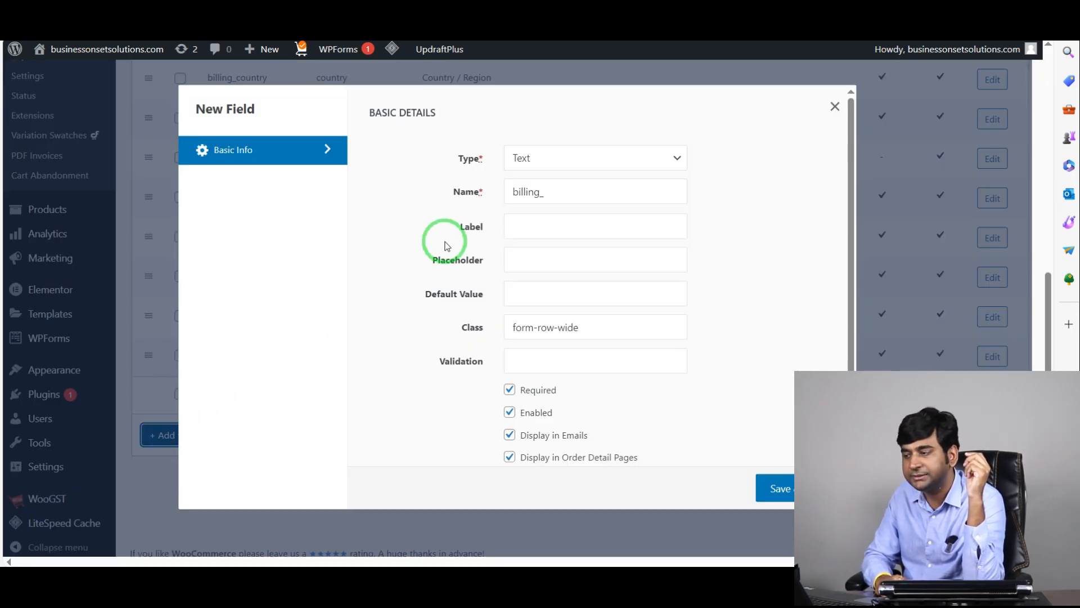
click(546, 224)
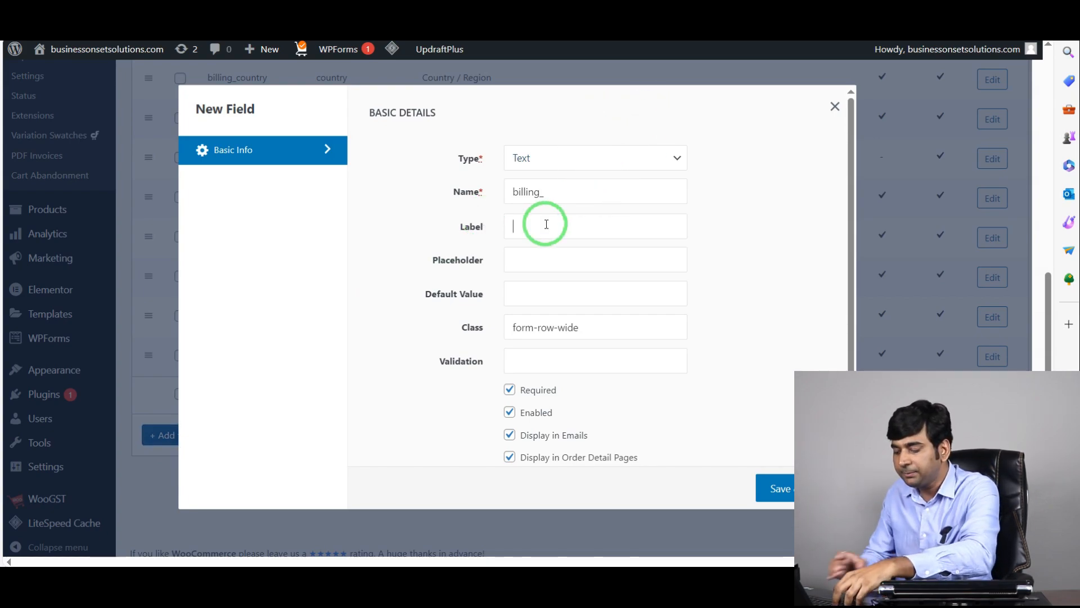
text(GSt)
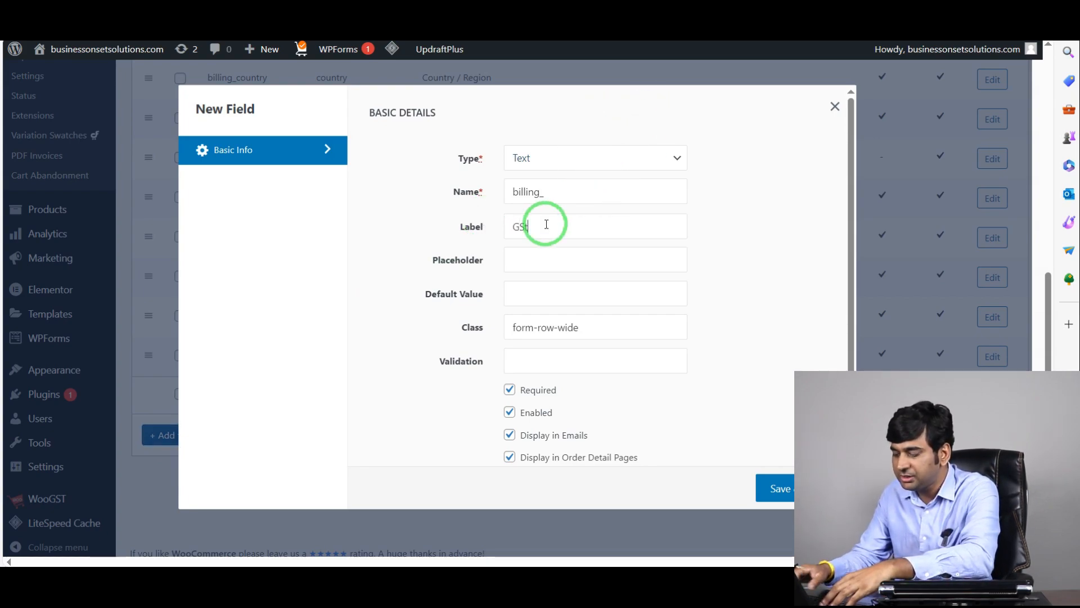
key(BackSpace)
text(T N)
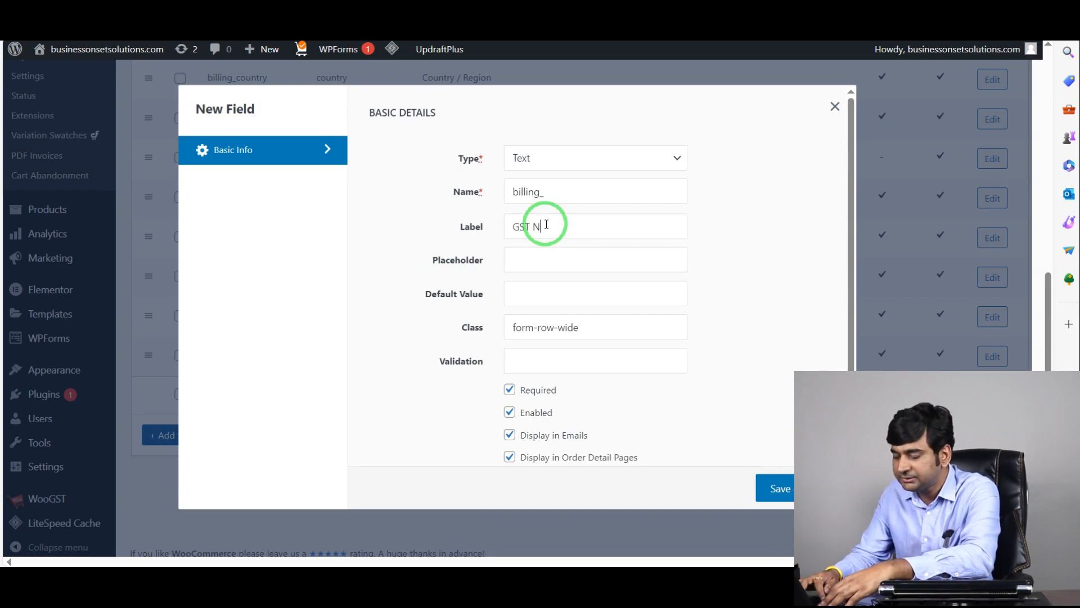
text(um)
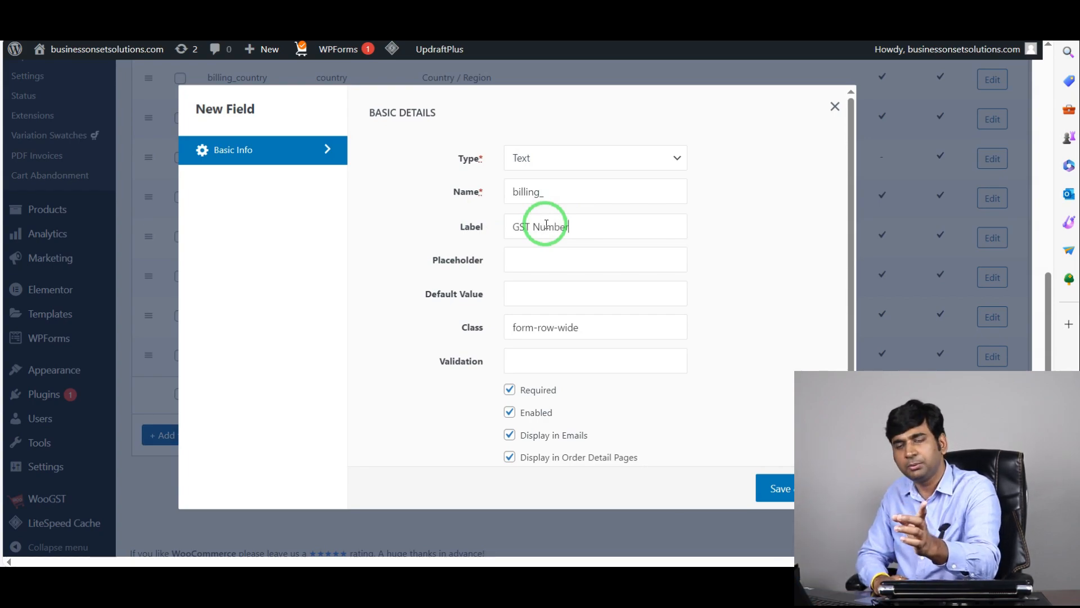
text(ber)
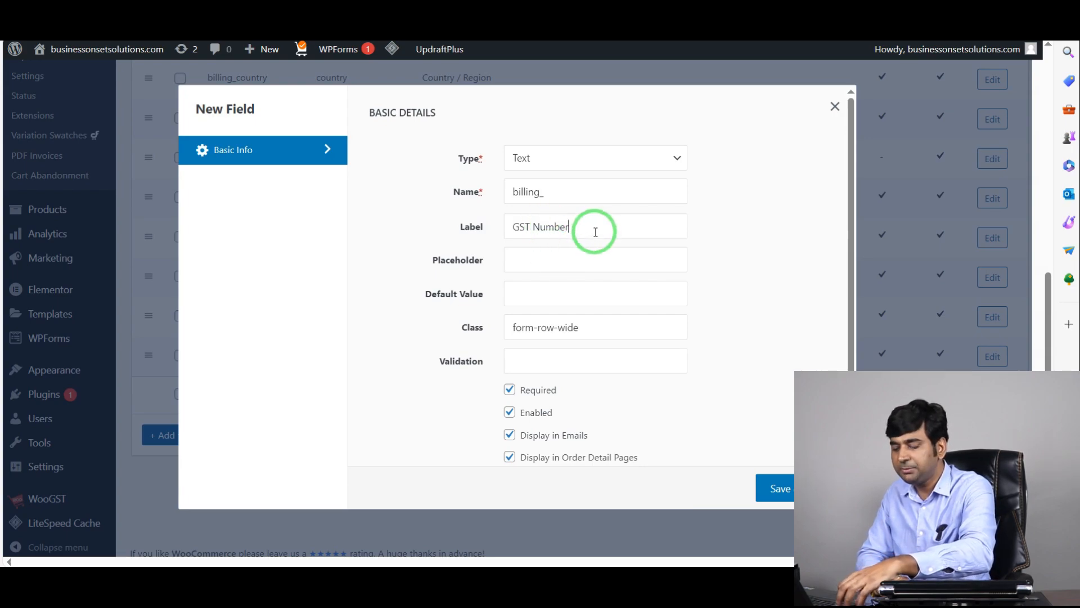
drag(593, 229, 539, 228)
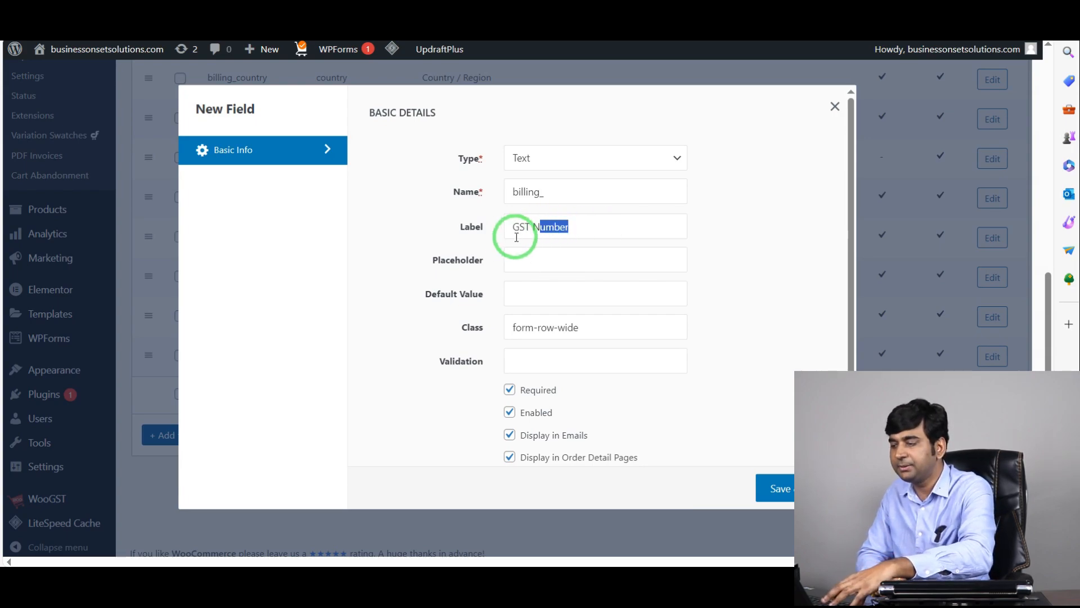
click(543, 260)
text(GST Number)
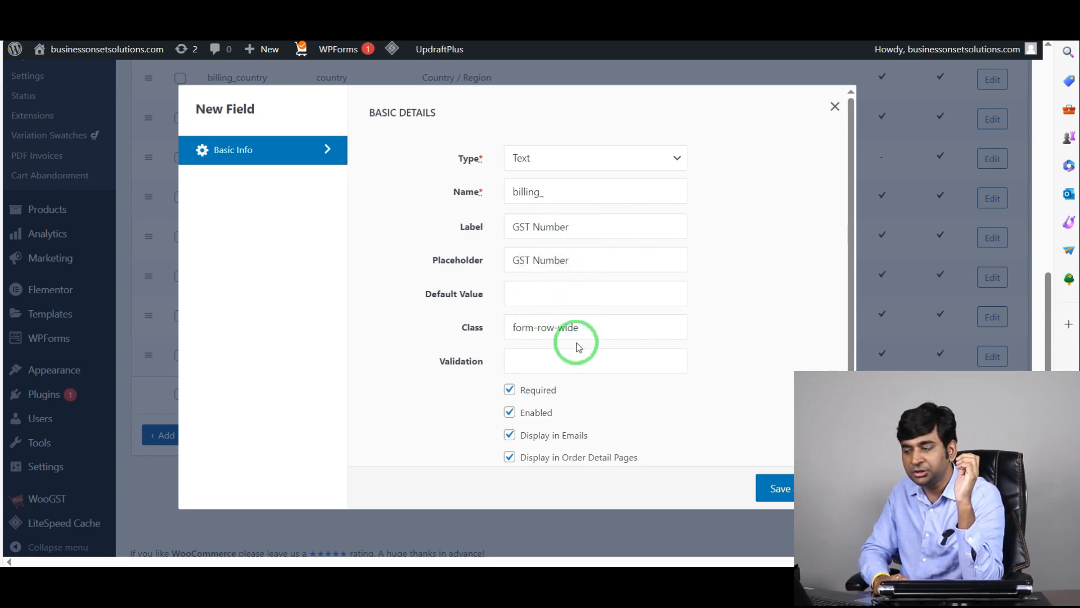
- Make the new GST Number field optional and save it
scroll(579, 346, down, 1)
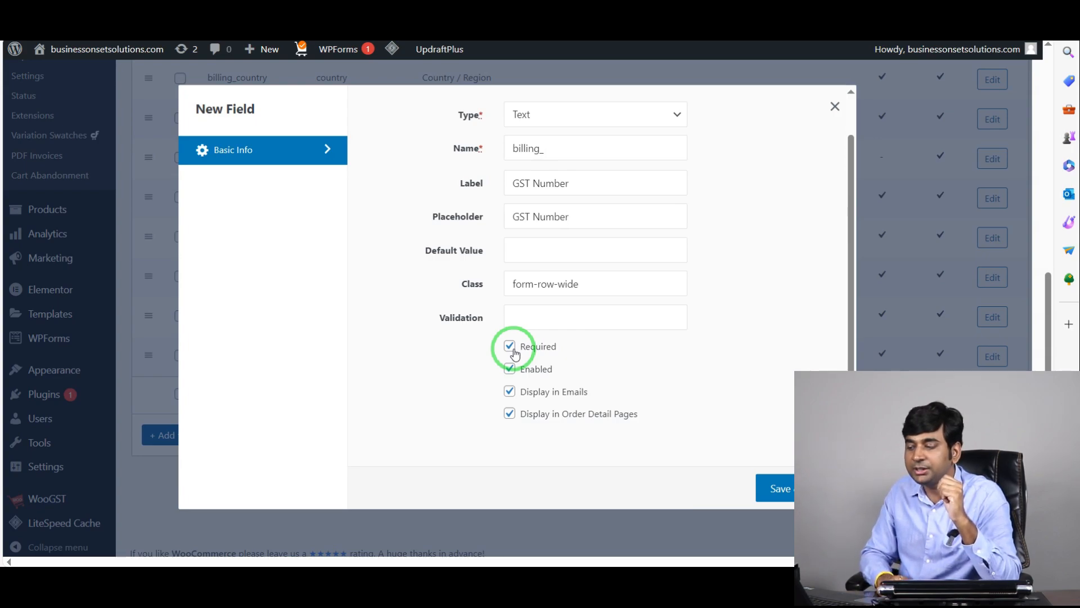
click(510, 347)
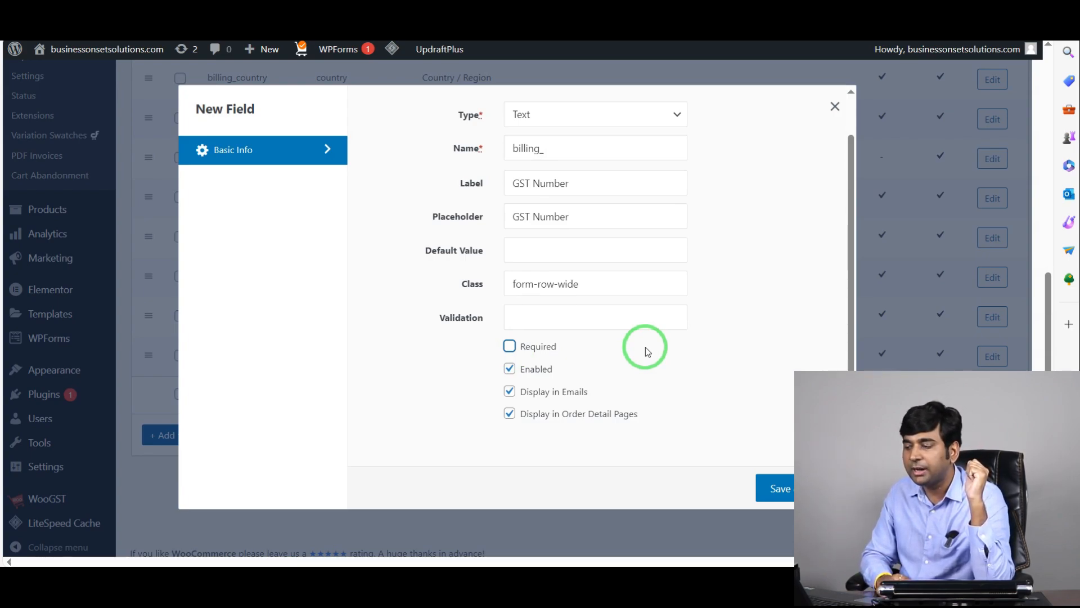
click(784, 495)
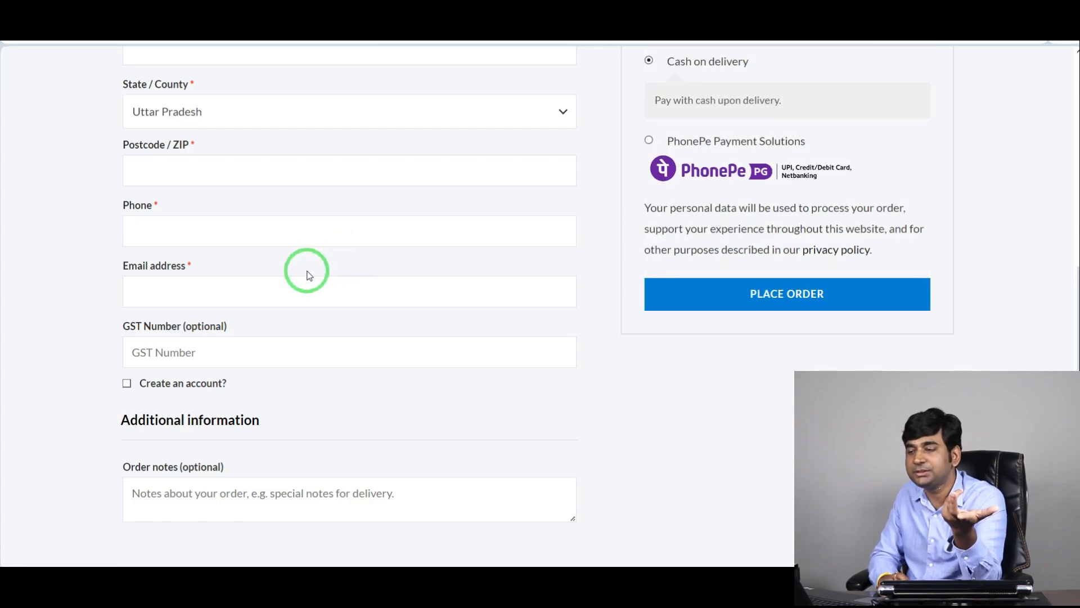
- Examine the checkout page's billing form, checking the company name field and the added GST Number field
scroll(307, 272, up, 4)
scroll(307, 270, down, 5)
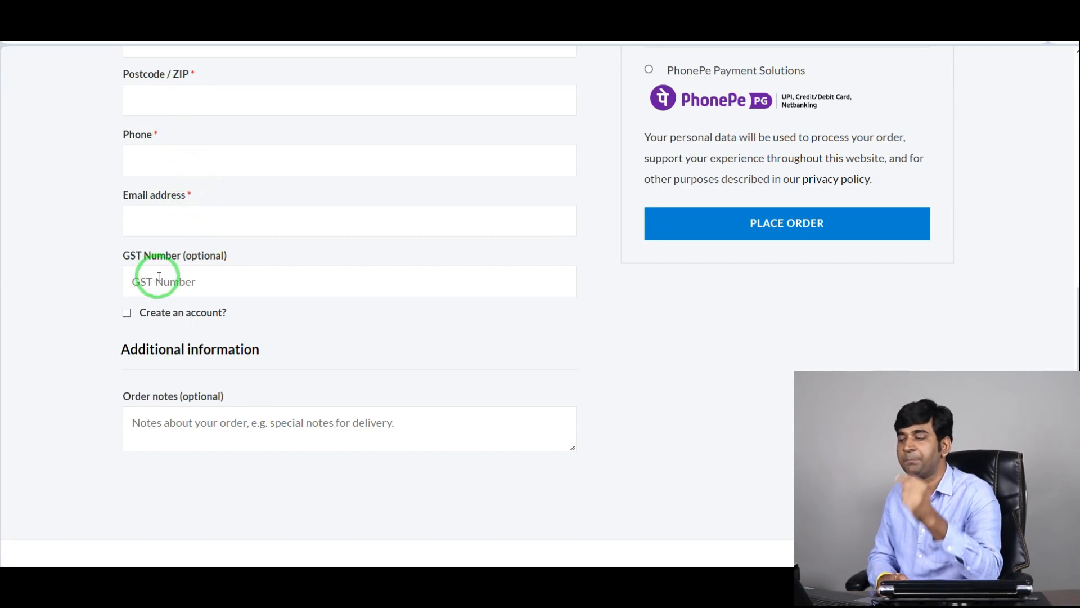
scroll(313, 282, up, 5)
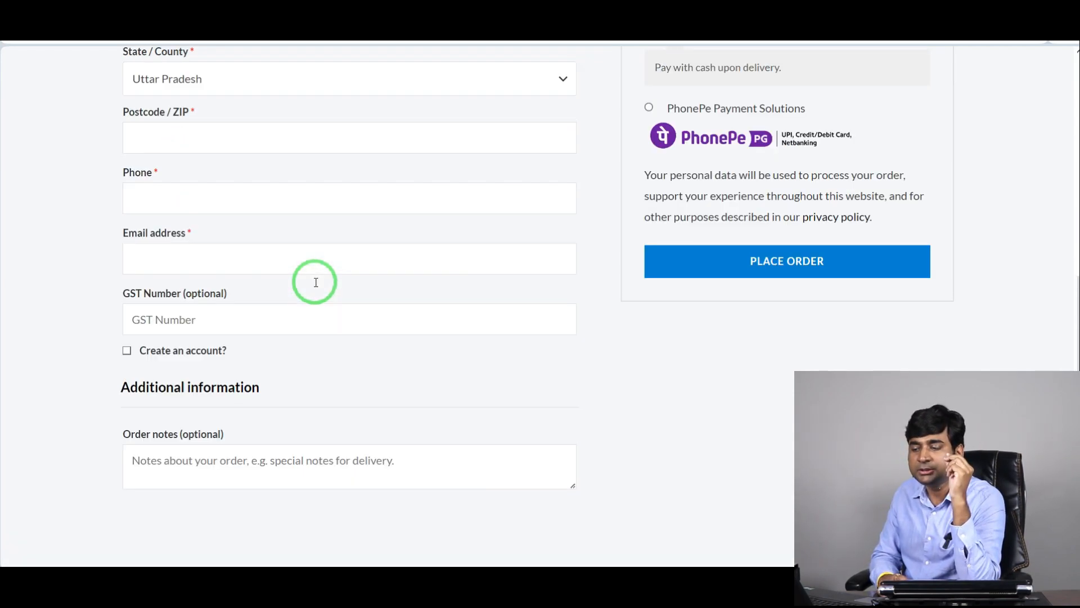
scroll(315, 282, down, 1)
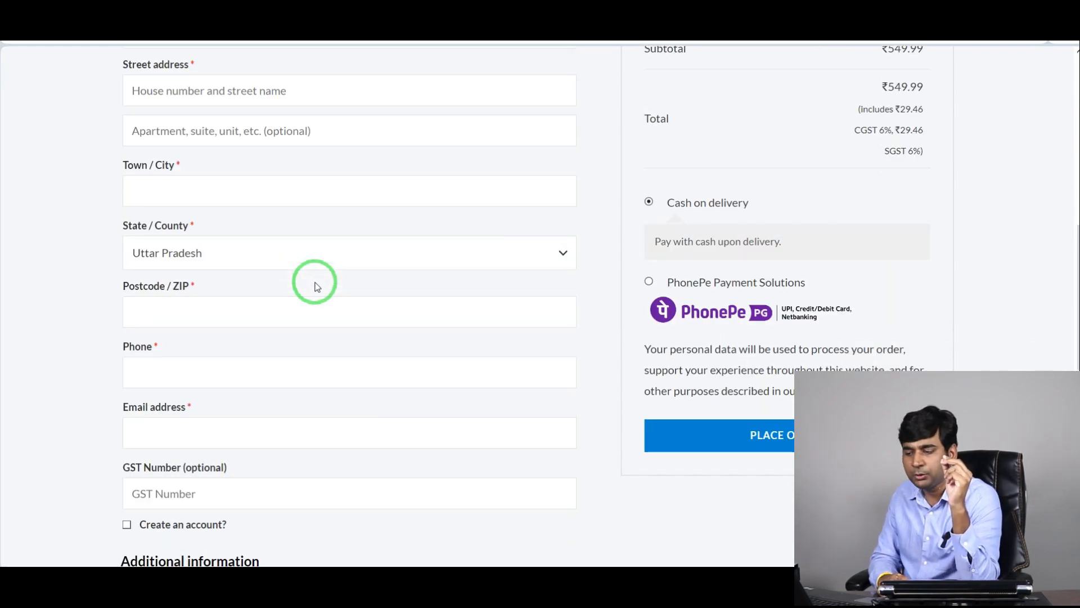
scroll(219, 405, down, 1)
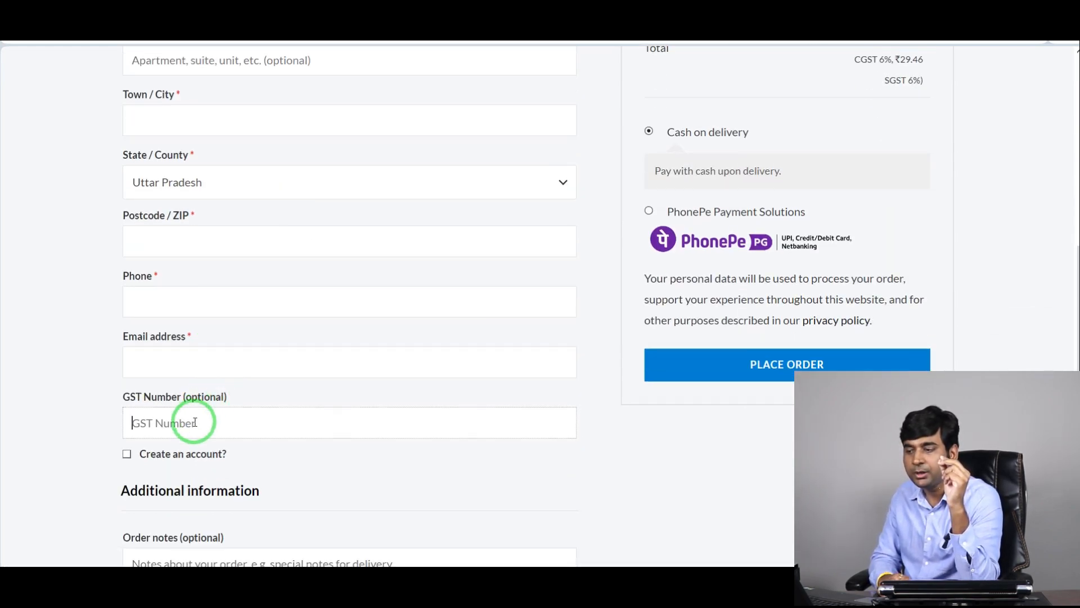
scroll(56, 423, up, 3)
scroll(55, 423, up, 1)
click(206, 249)
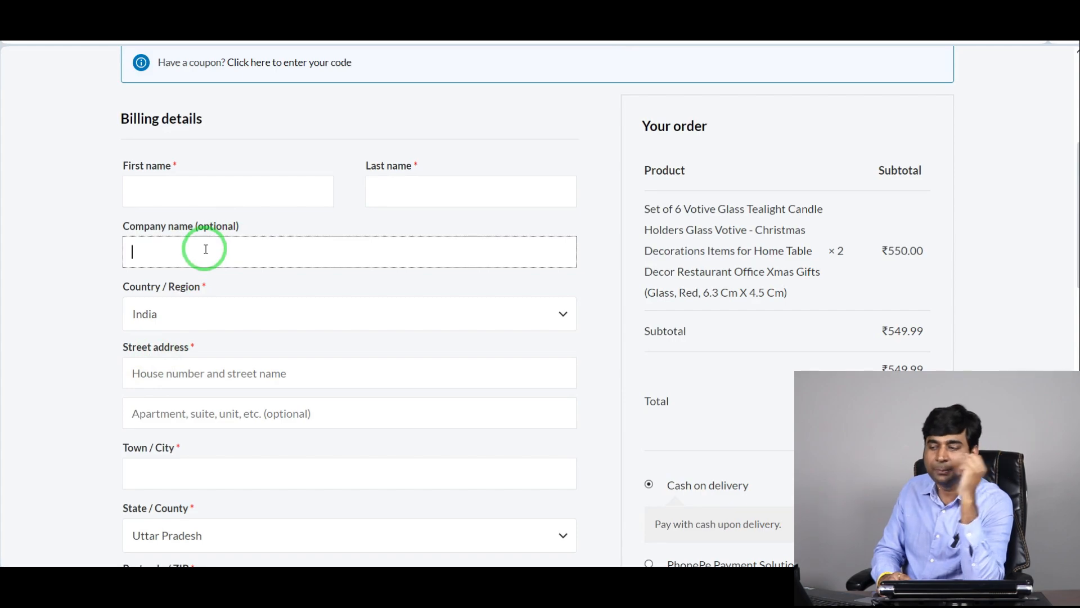
scroll(206, 249, down, 5)
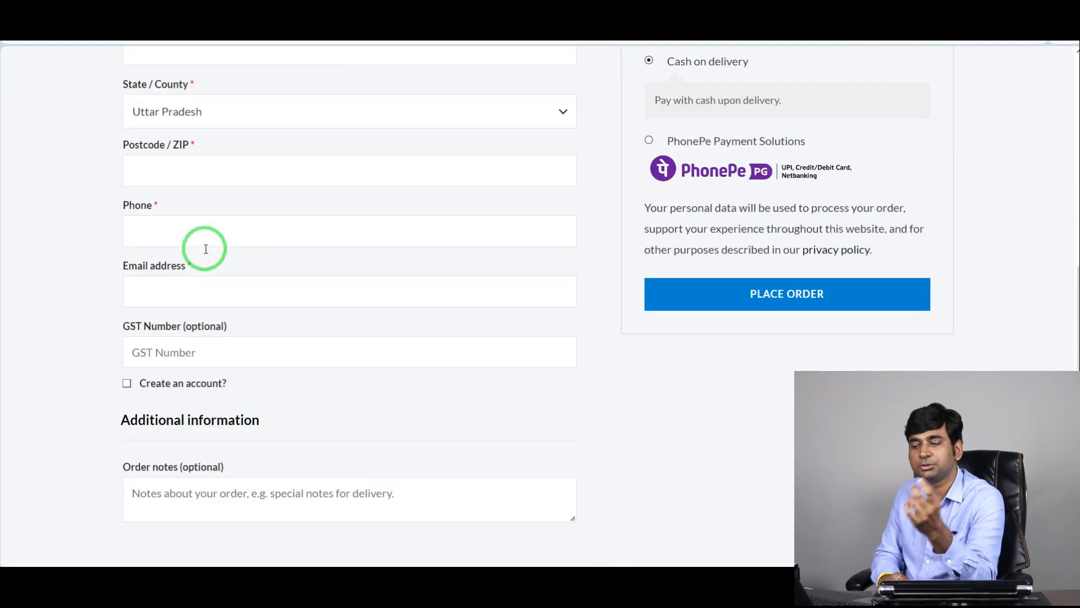
click(204, 356)
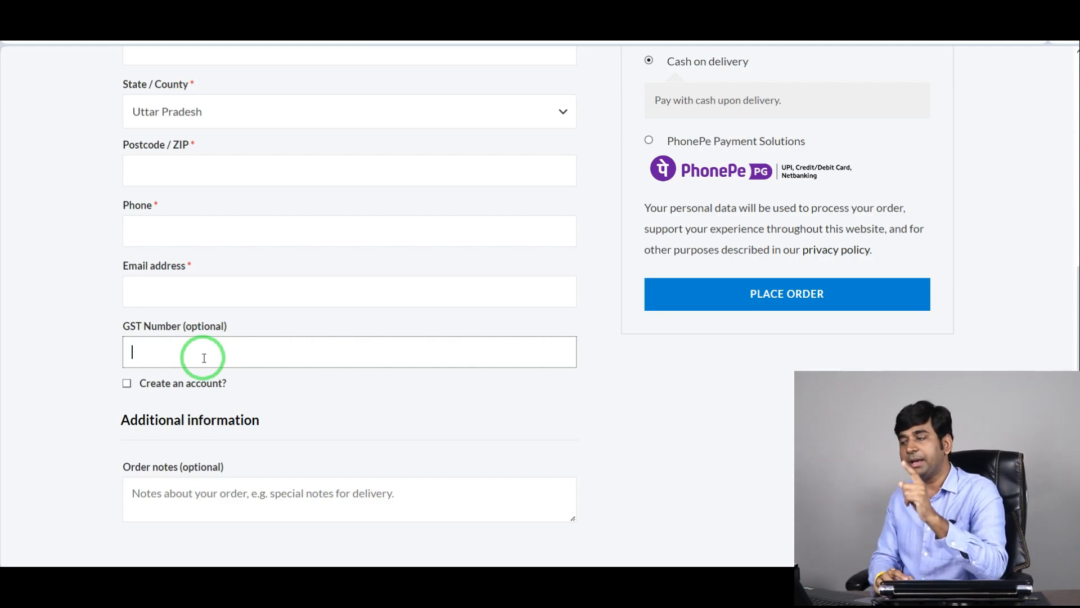
- Open the product page of the red votive tealight candle holder set from the store's Candle Holder category
scroll(237, 355, up, 12)
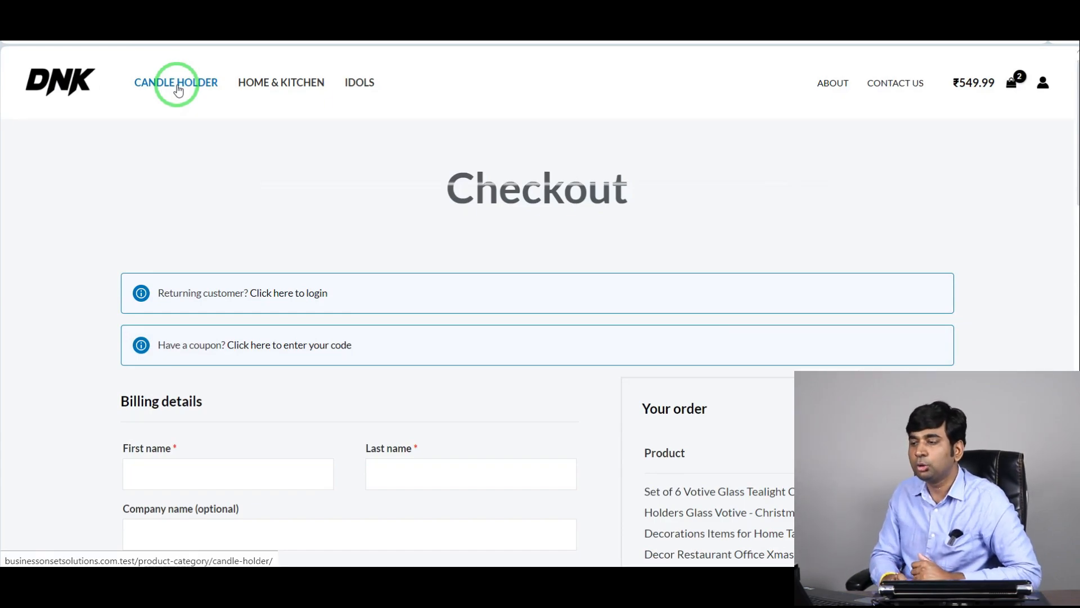
click(177, 90)
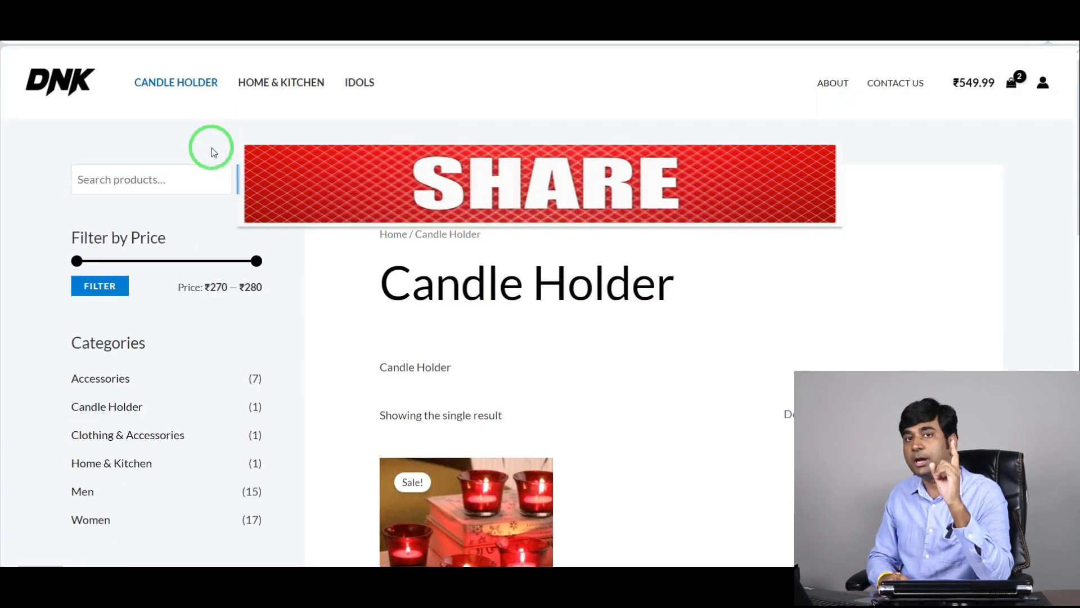
scroll(214, 148, down, 2)
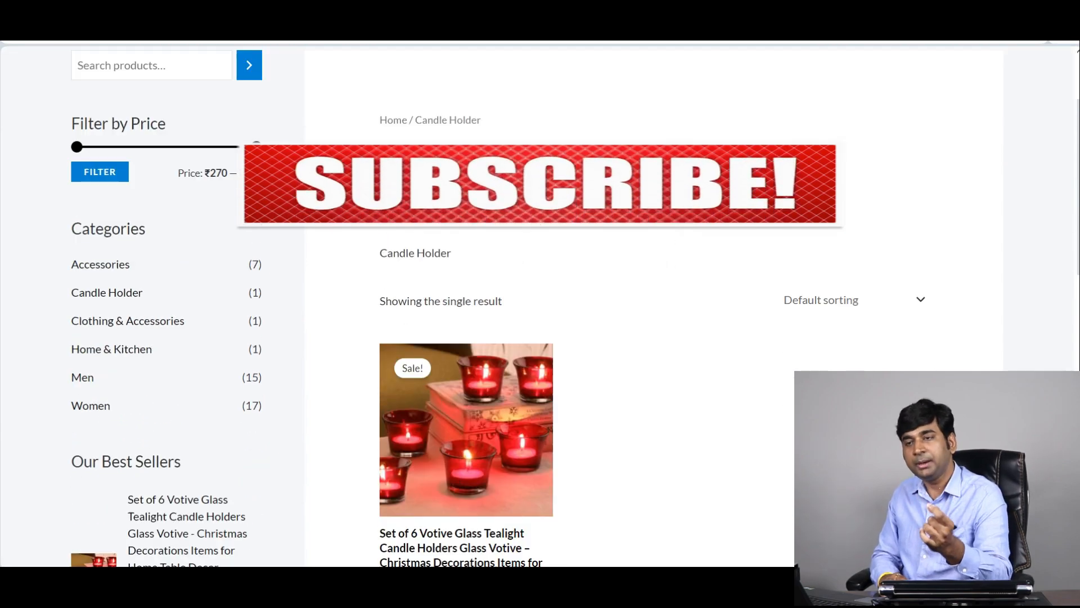
scroll(214, 147, down, 3)
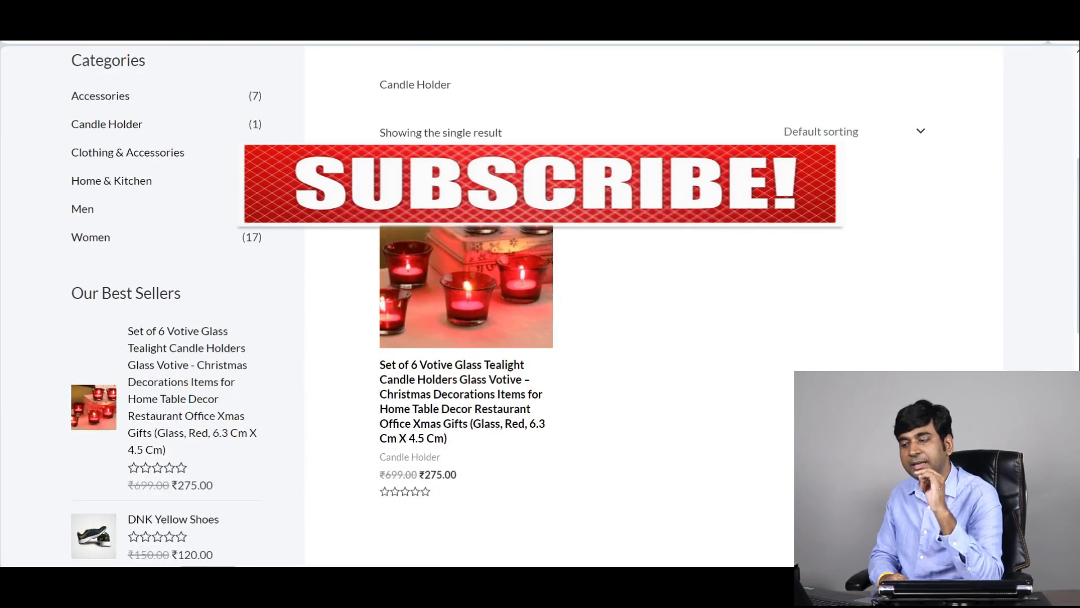
click(482, 293)
scroll(668, 108, down, 3)
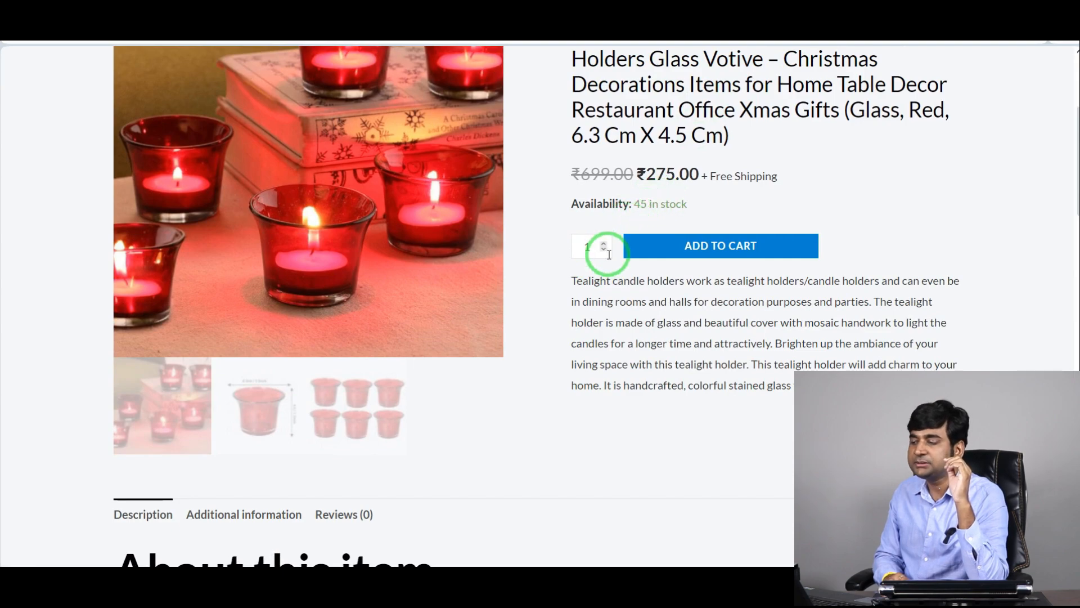
- Set the purchase quantity of the candle holder set to 20
double_click(575, 255)
text(2)
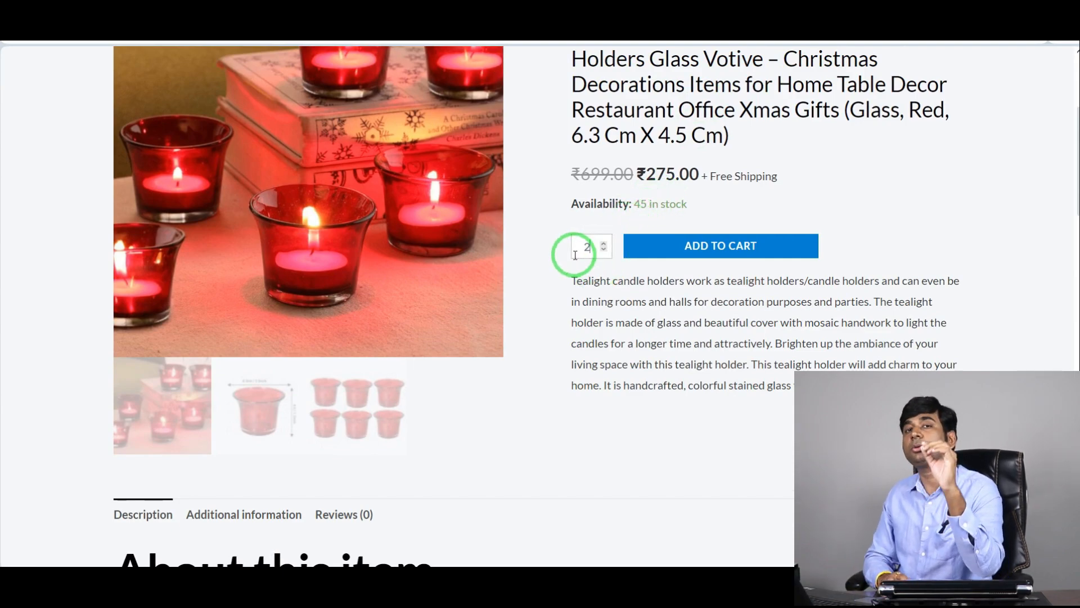
text(0)
click(695, 466)
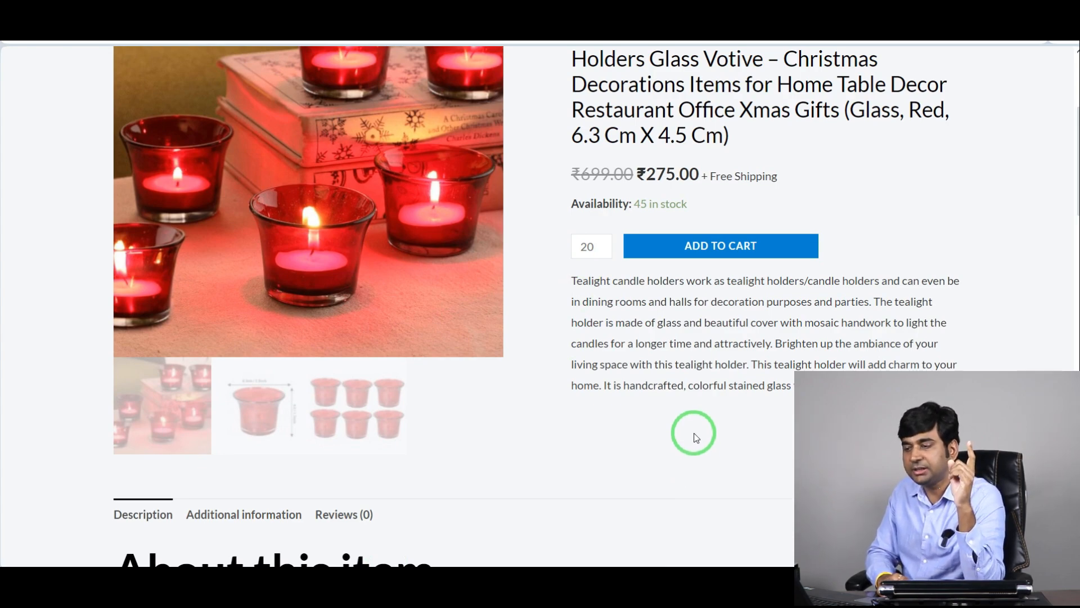
- Switch to the WordPress admin, open the page for adding new plugins and search for "wholesalex"
click(406, 583)
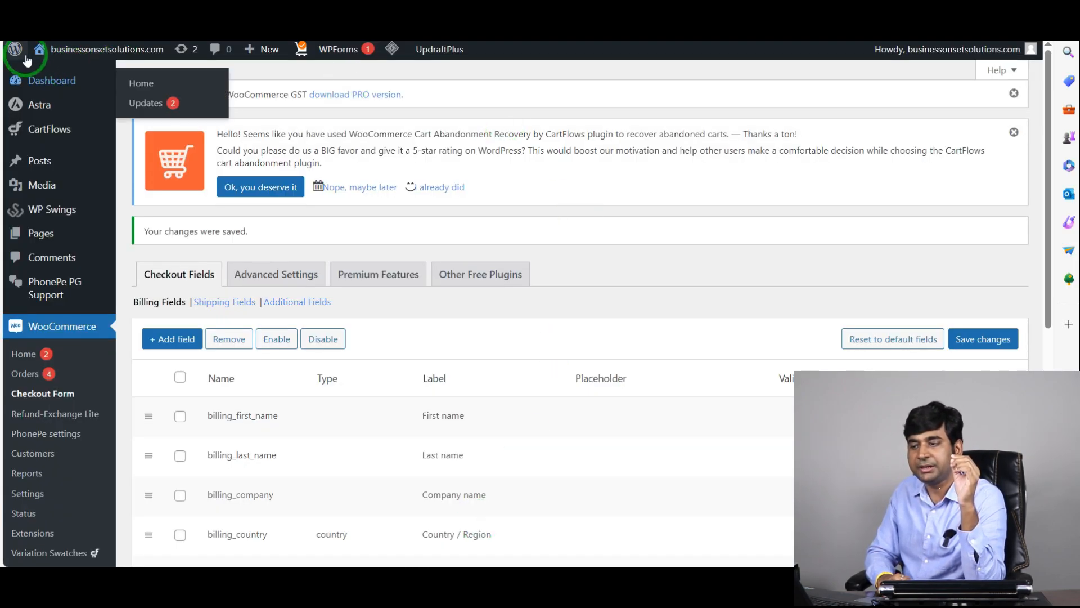
mouse_move(13, 53)
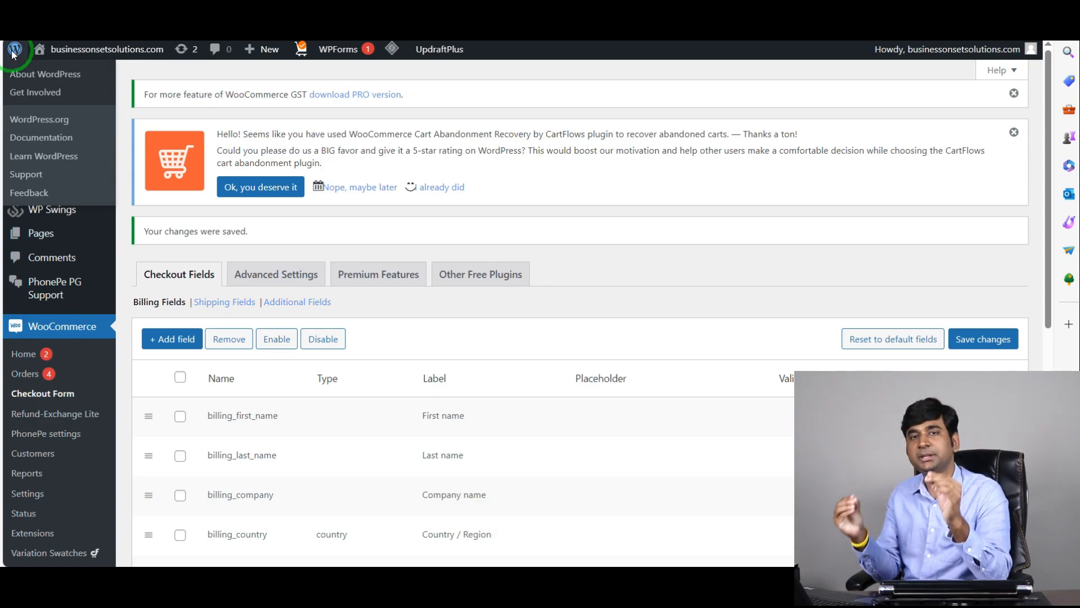
click(13, 54)
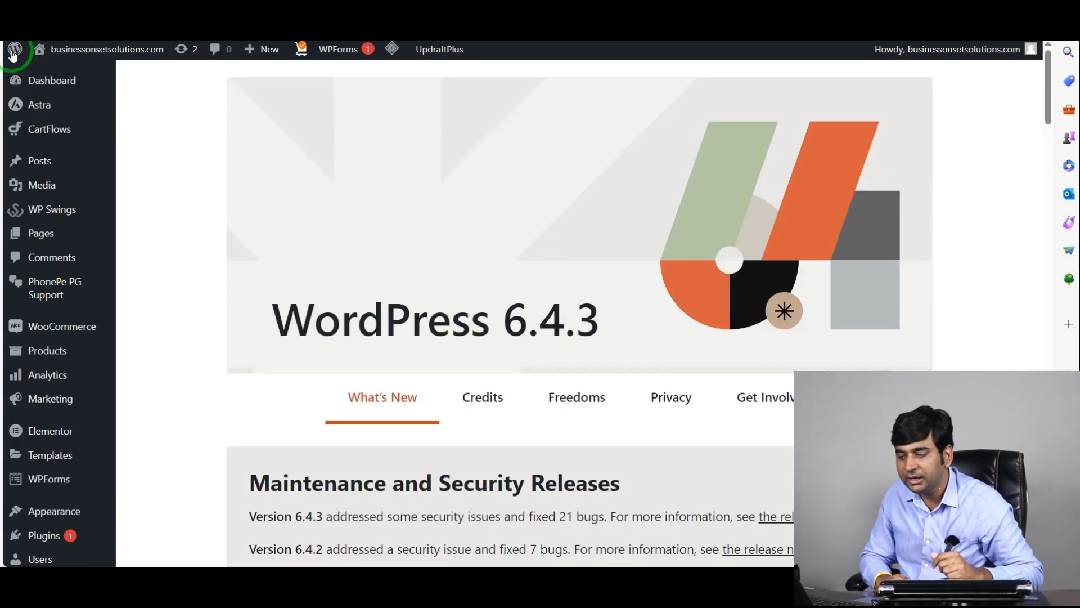
scroll(67, 253, down, 4)
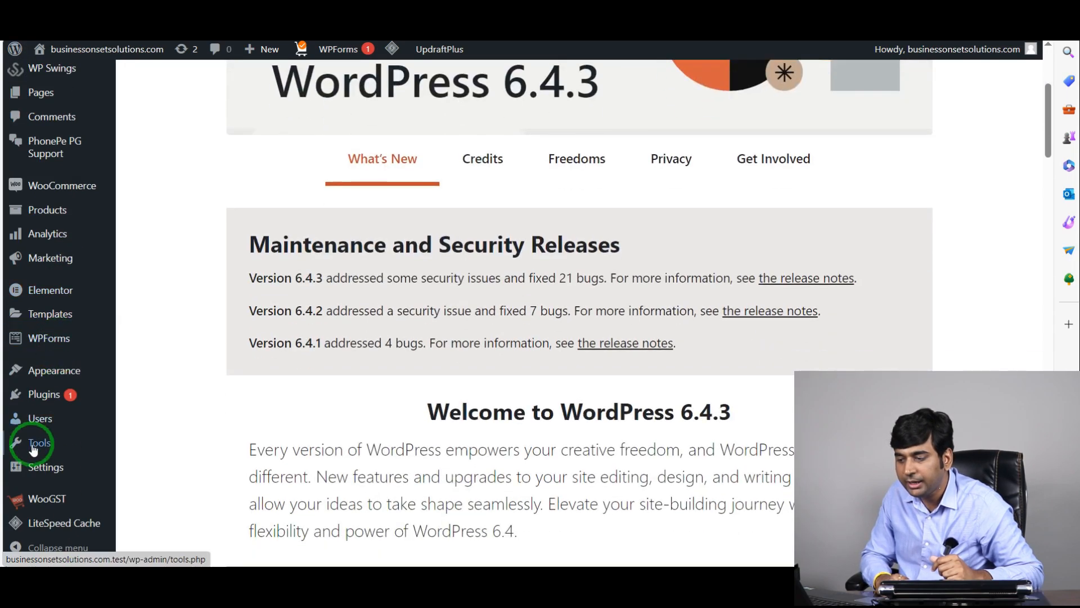
mouse_move(54, 397)
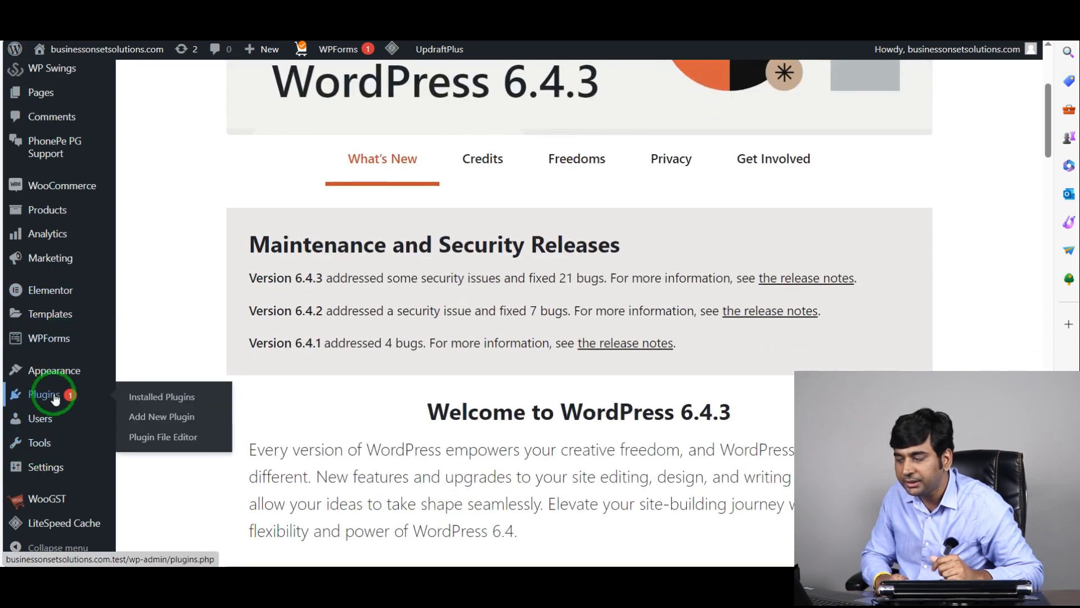
click(166, 417)
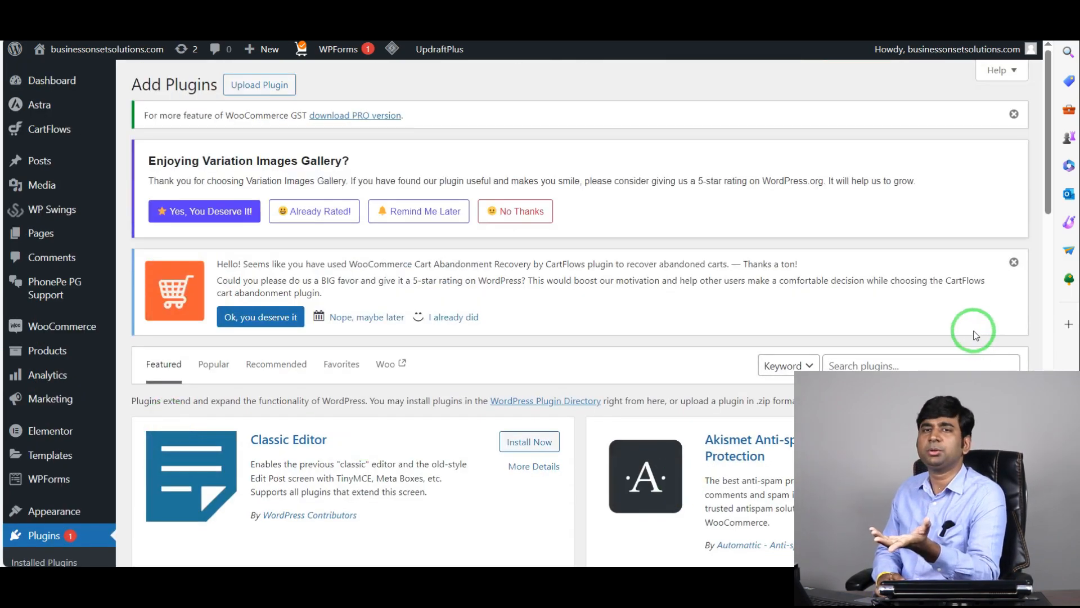
click(906, 356)
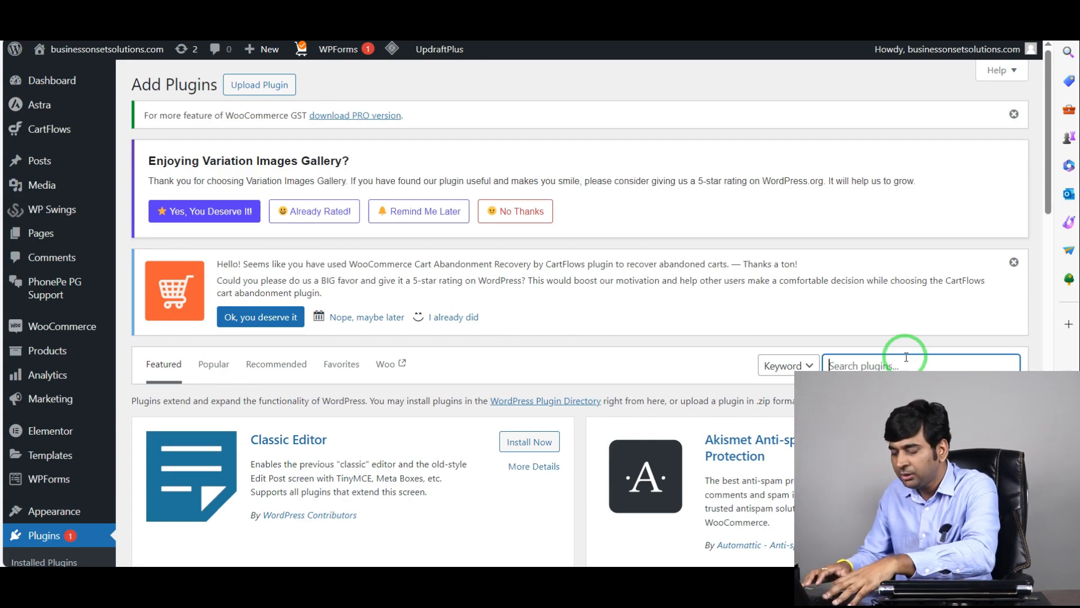
text(wholesalex)
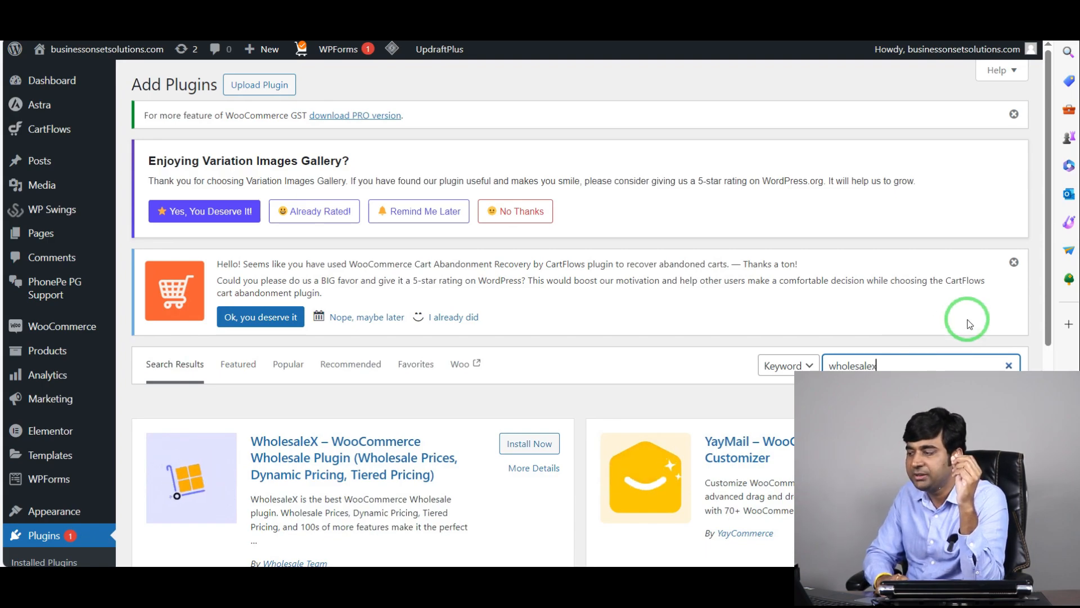
- Install and activate the WholesaleX – WooCommerce Wholesale Plugin from the search results
scroll(964, 321, down, 3)
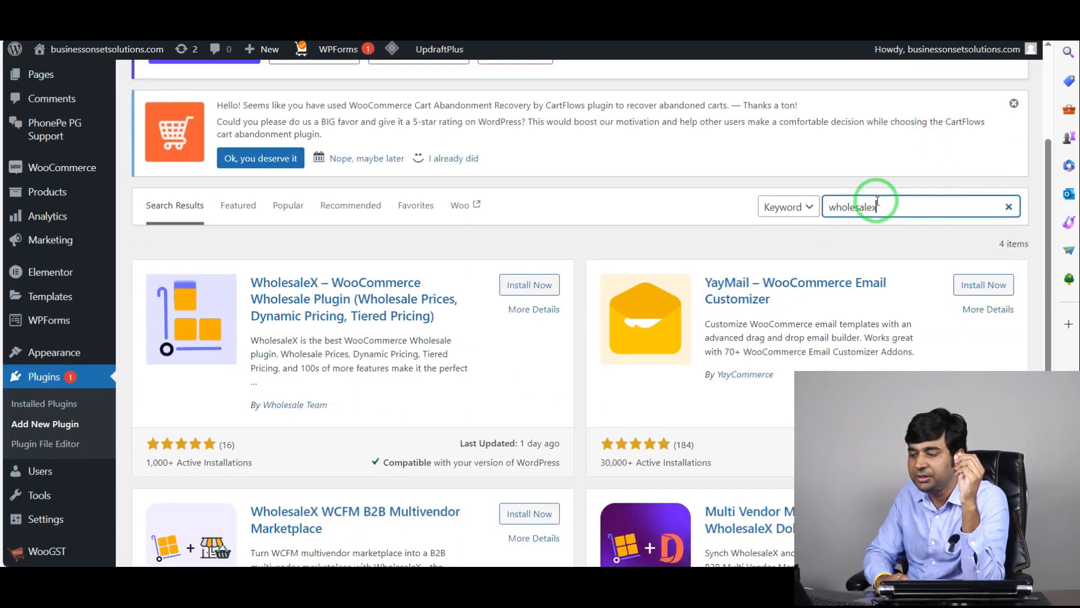
scroll(324, 361, down, 1)
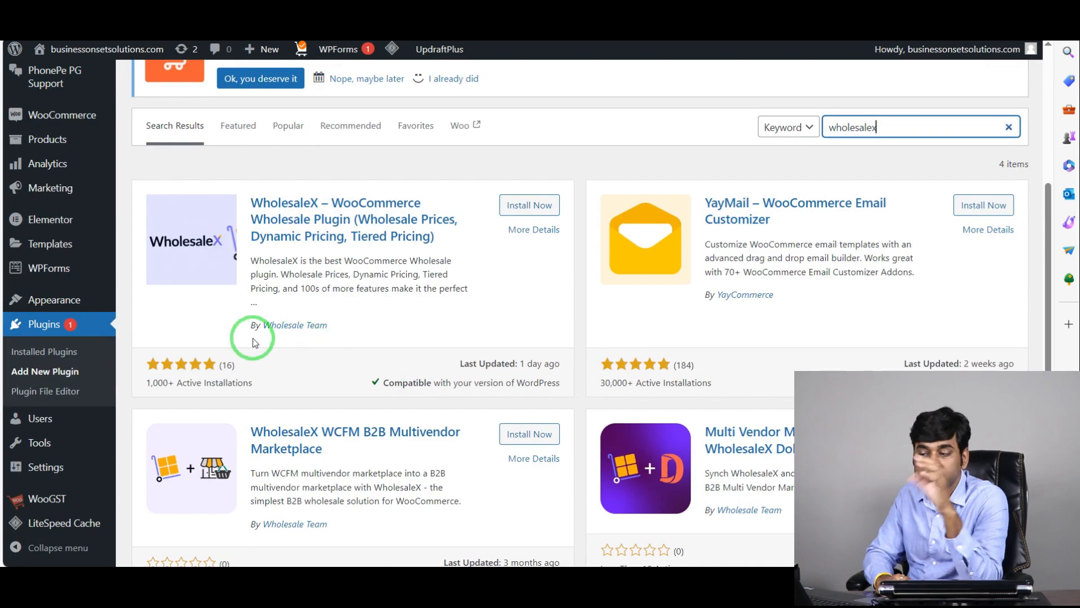
scroll(341, 343, up, 1)
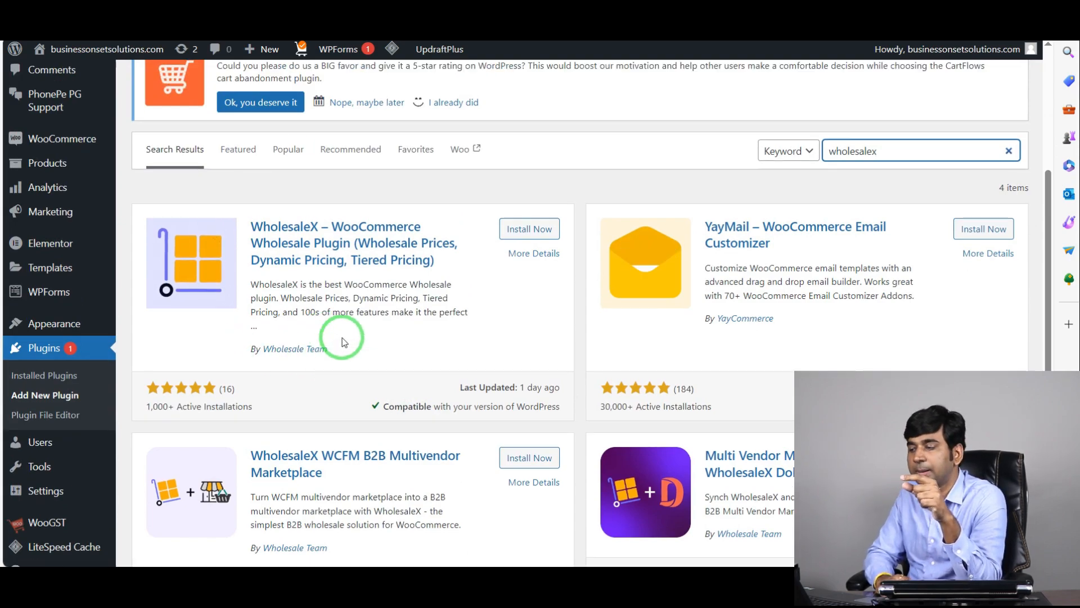
click(526, 288)
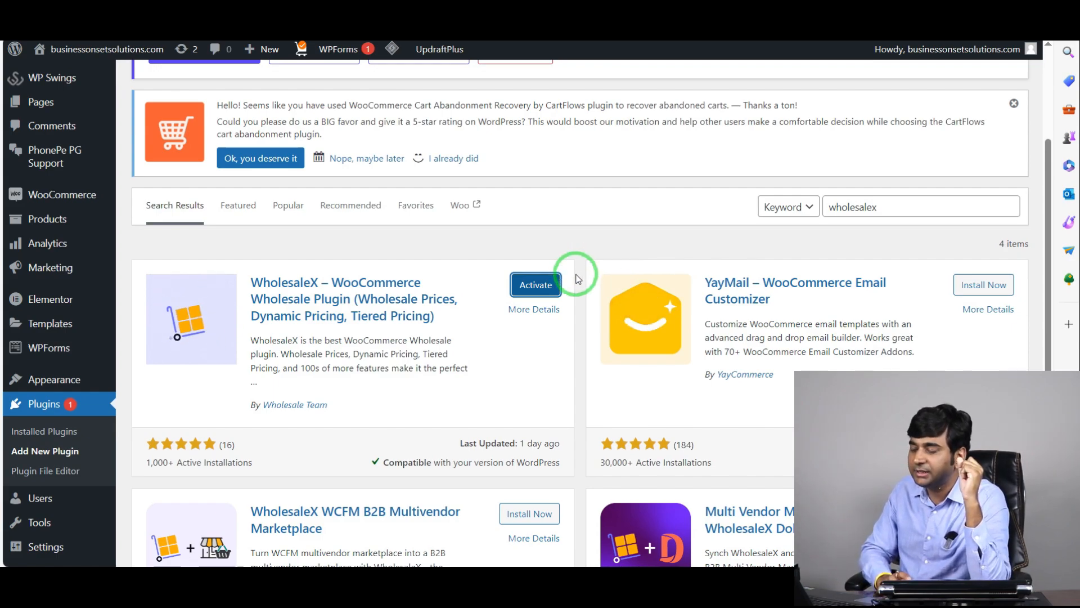
click(525, 288)
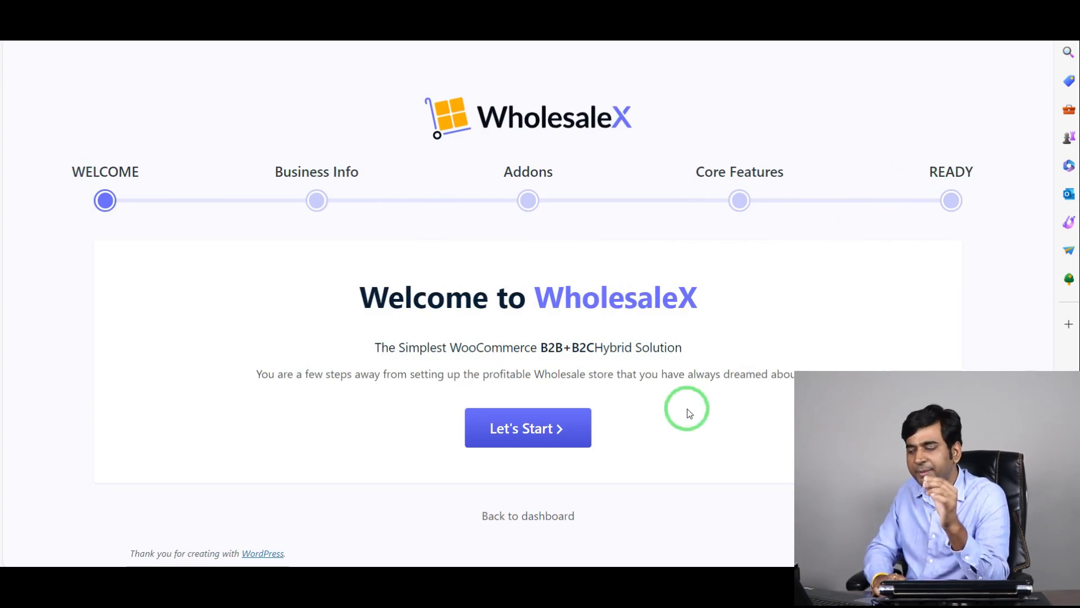
- Start the WholesaleX setup wizard and set the website type to "Ecommerce"
click(552, 427)
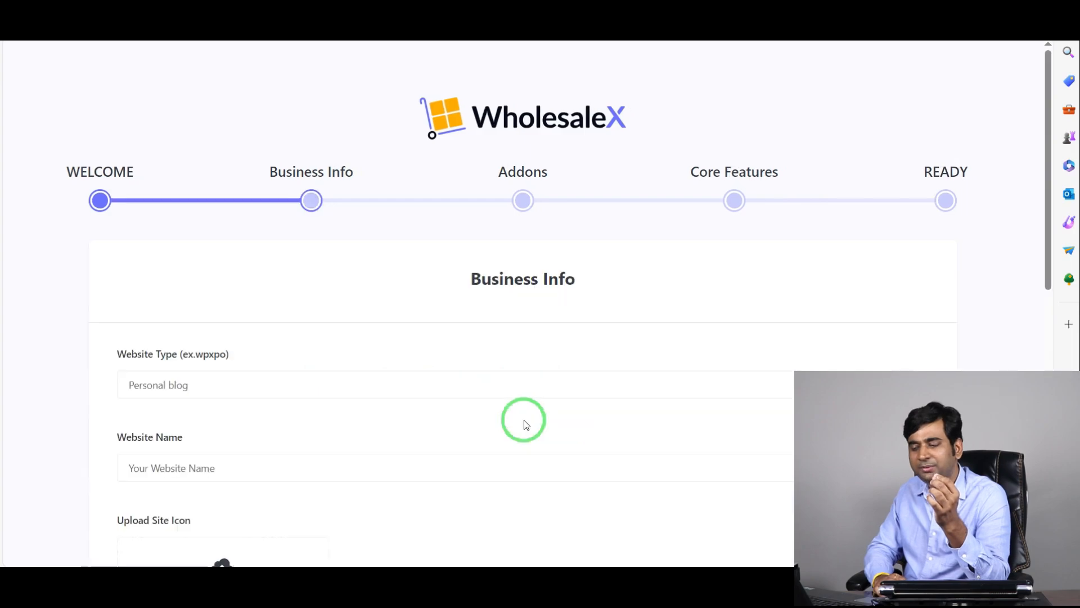
scroll(525, 420, down, 3)
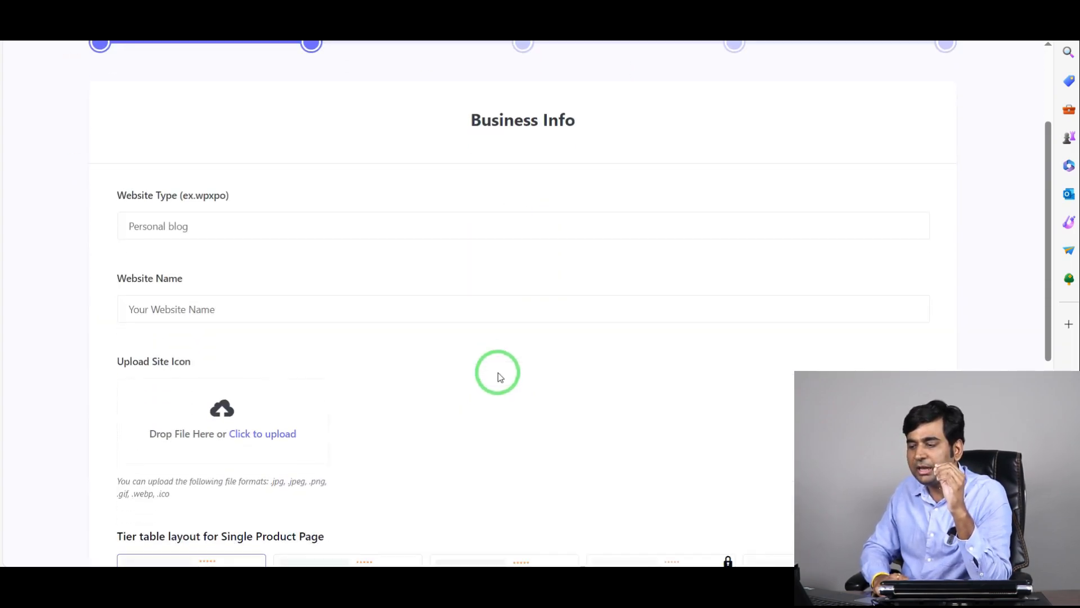
scroll(498, 372, up, 3)
scroll(338, 320, down, 1)
click(225, 304)
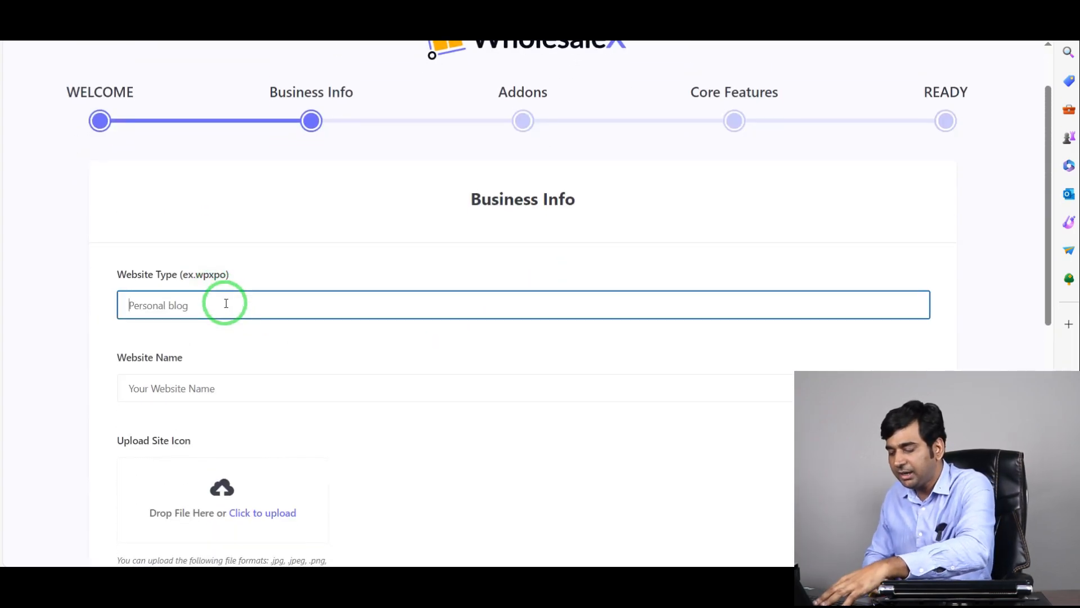
text(Ecommerce)
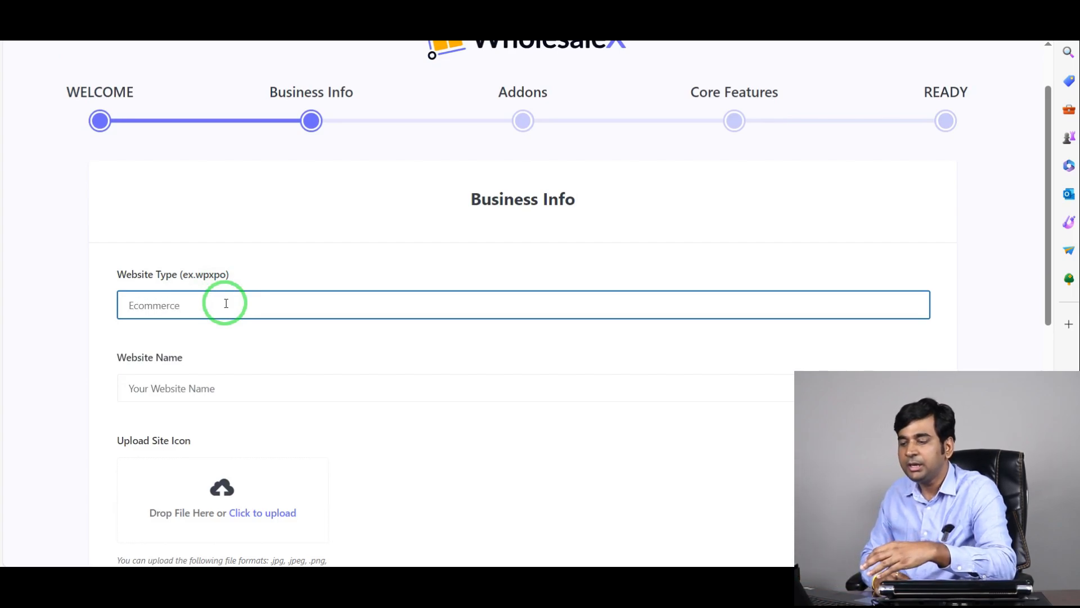
- Enter "Business Onset" as the website name in the business info
click(188, 378)
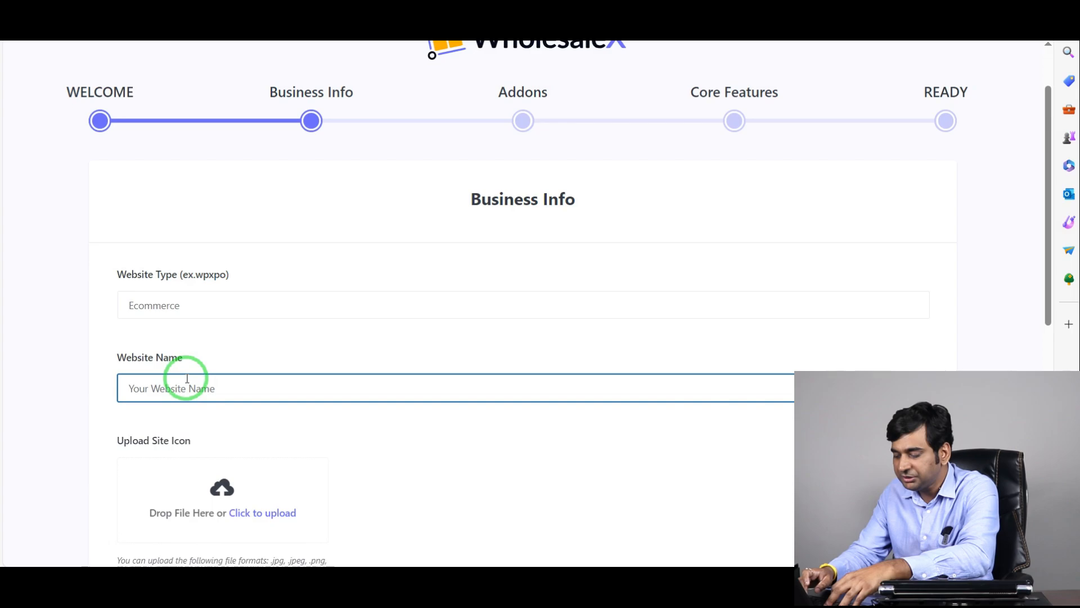
text(us)
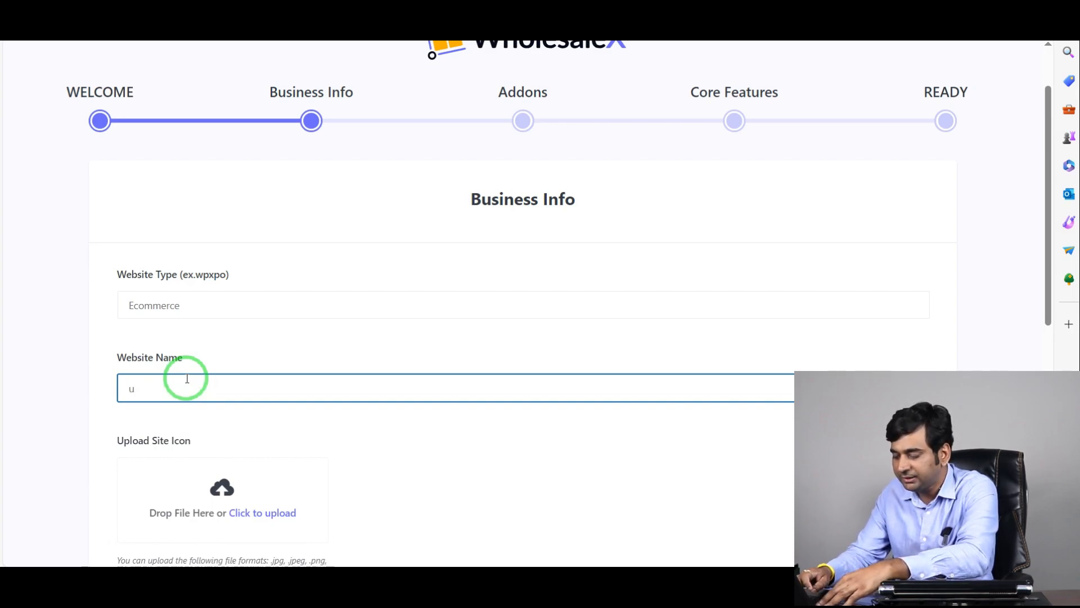
key(BackSpace)
text(Business Onset)
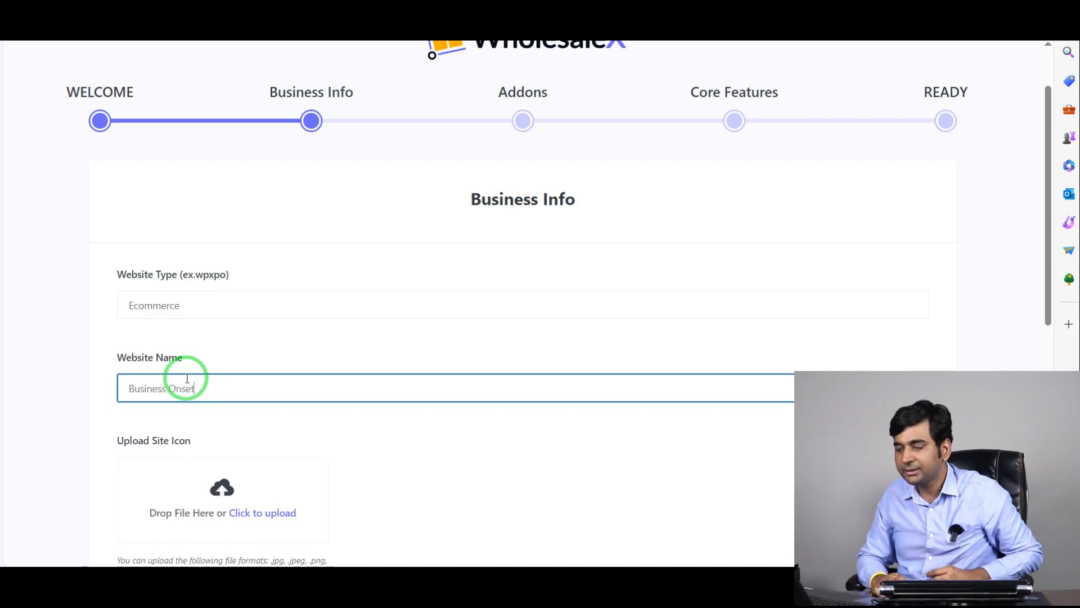
- Submit the business info with the first tier table layout and the WooCommerce and ProductX plugins selected
scroll(150, 410, down, 1)
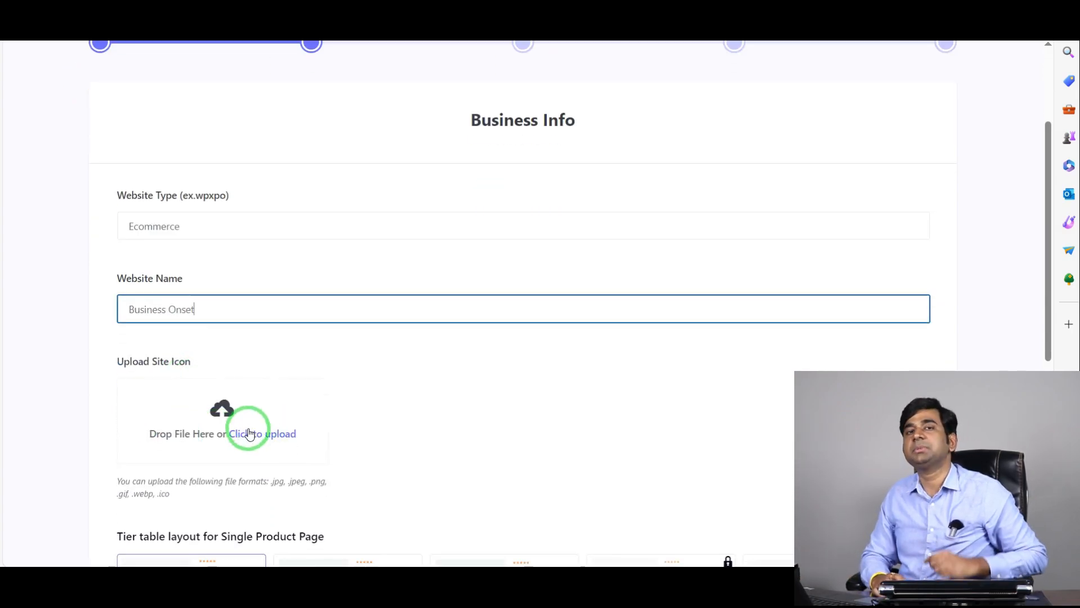
scroll(113, 299, down, 2)
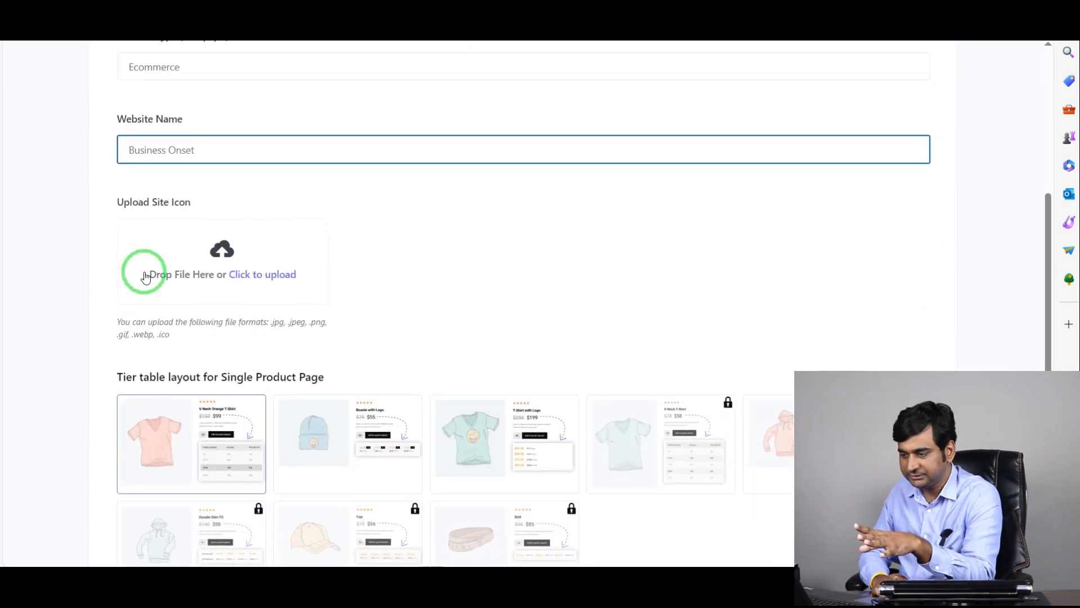
scroll(185, 271, down, 2)
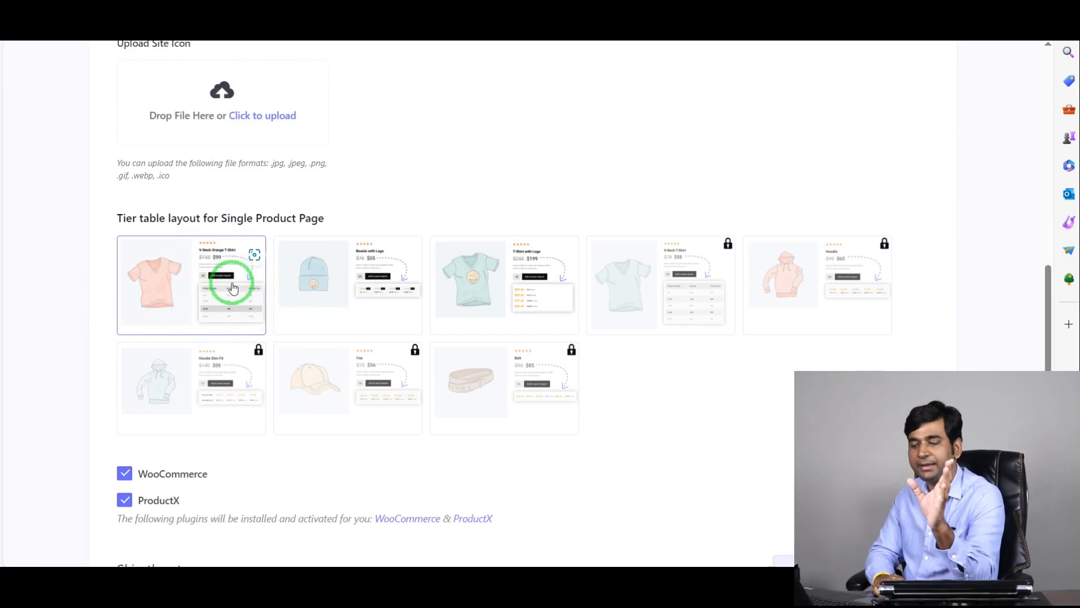
scroll(664, 301, down, 2)
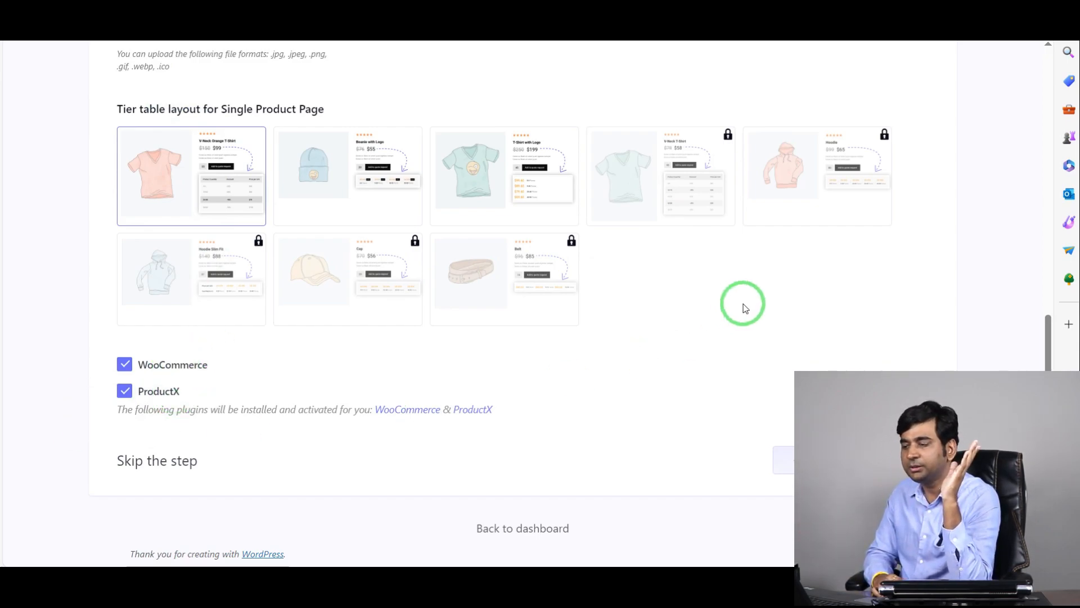
click(851, 460)
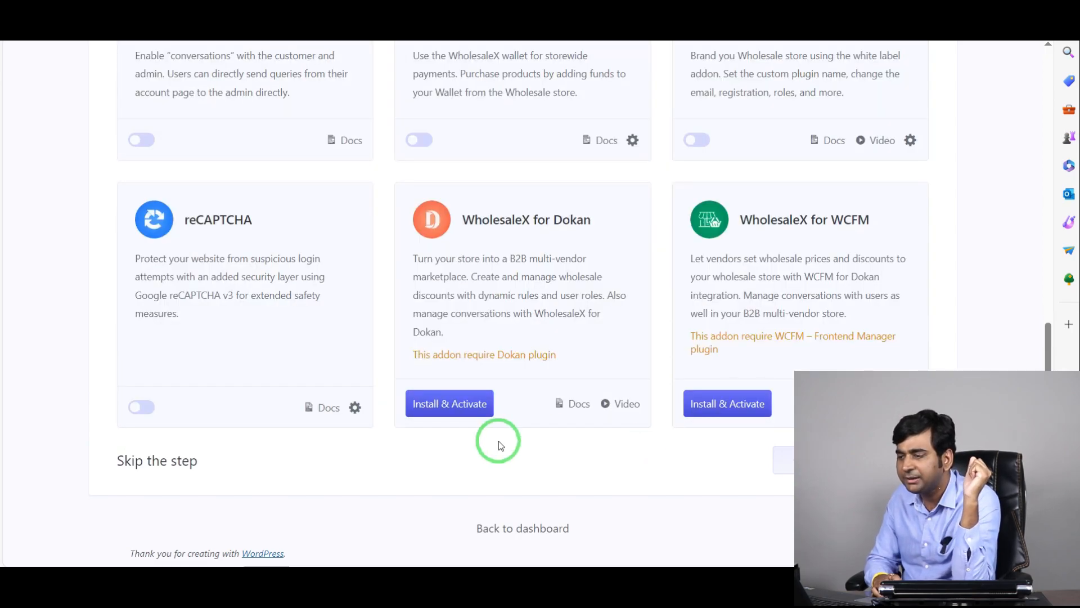
- Review the offered WholesaleX addons and continue to the Core Features stage of the setup
scroll(603, 509, up, 7)
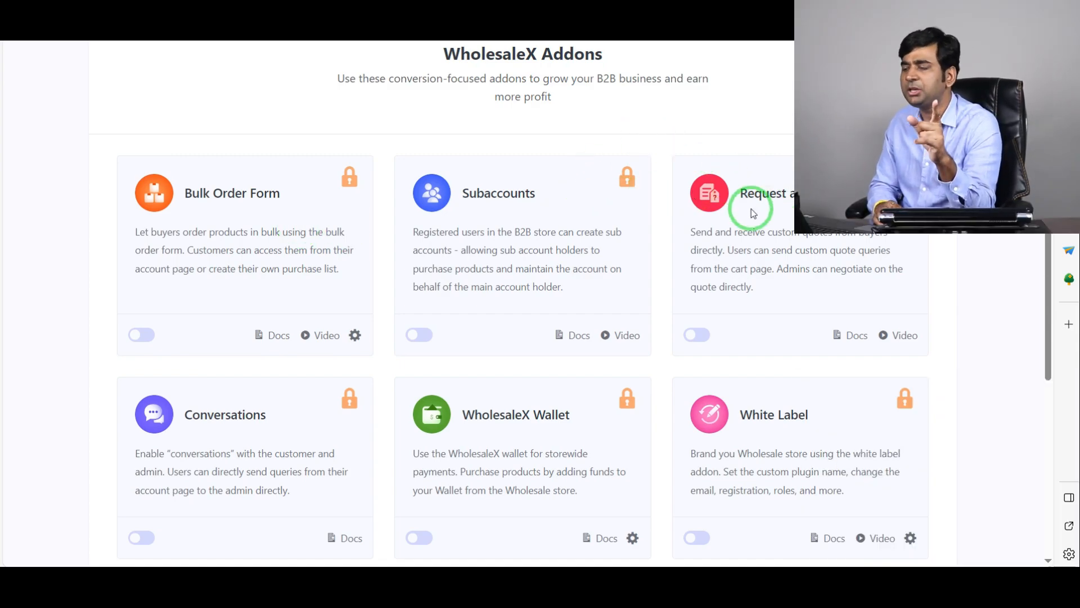
scroll(753, 212, down, 3)
scroll(753, 211, down, 4)
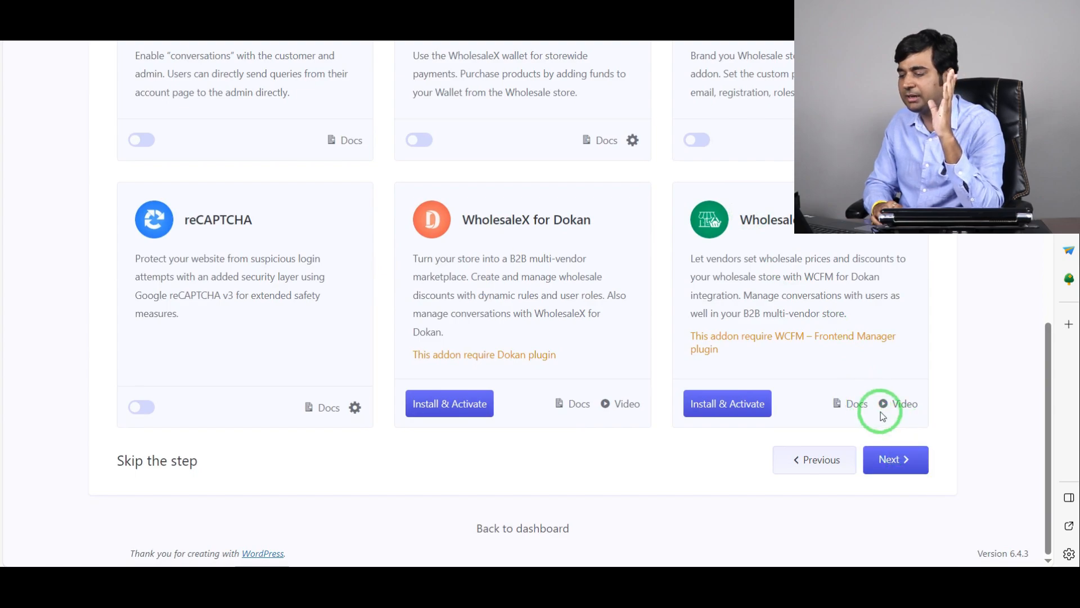
click(913, 460)
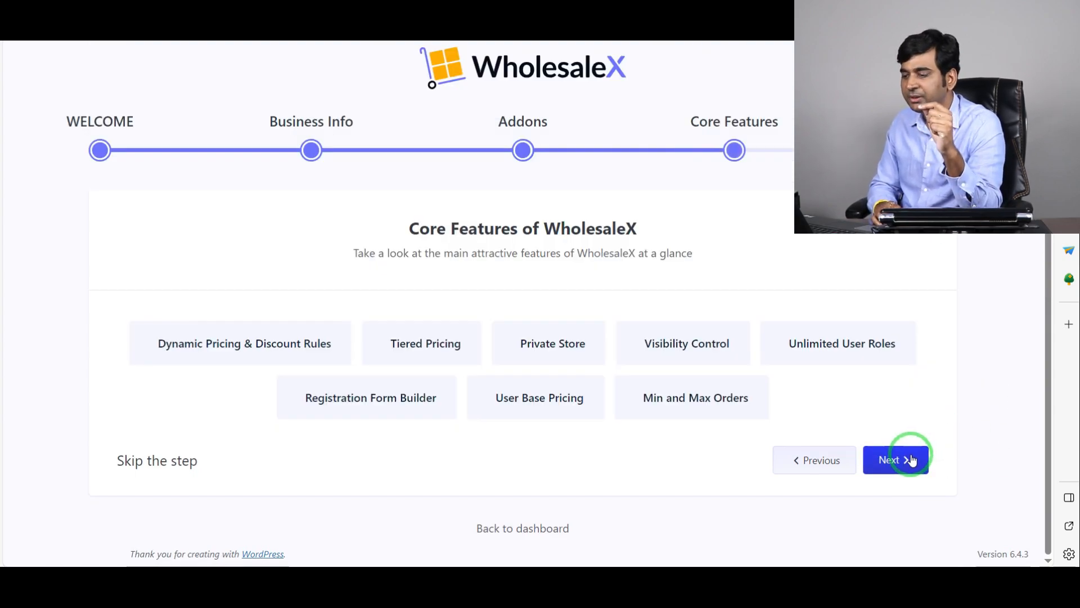
- Finish the WholesaleX setup wizard from the Core Features stage and look over the B2B sales summary dashboard
click(906, 463)
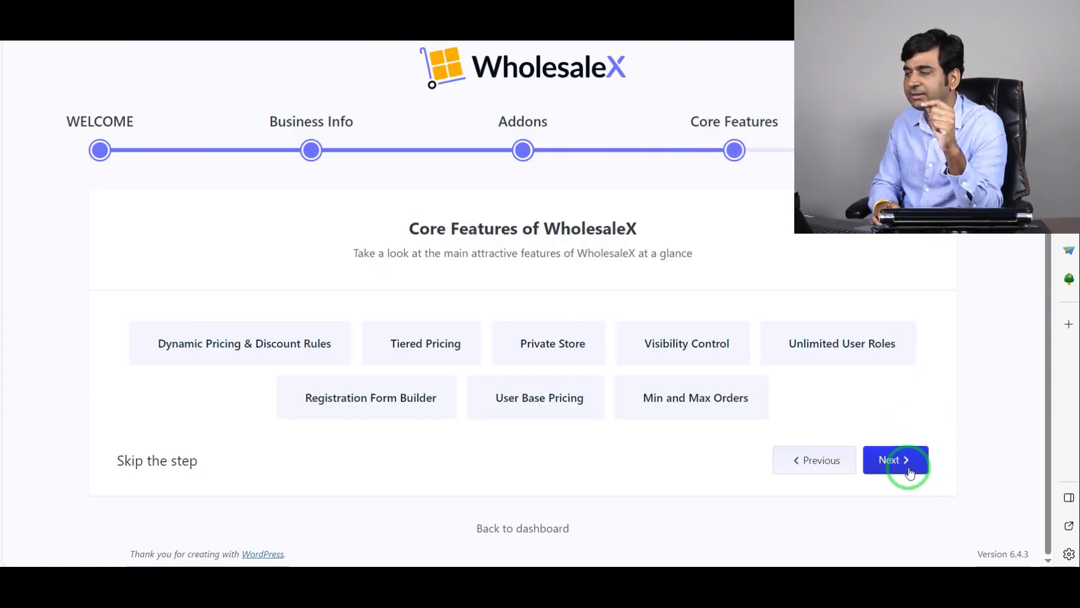
scroll(895, 444, down, 4)
scroll(891, 434, up, 5)
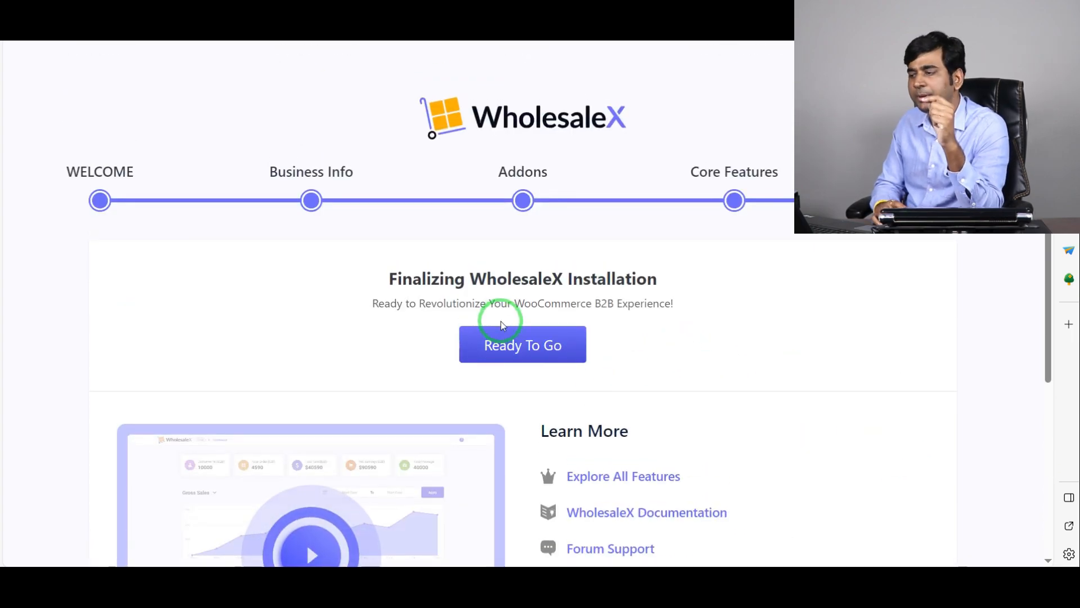
click(504, 329)
click(491, 349)
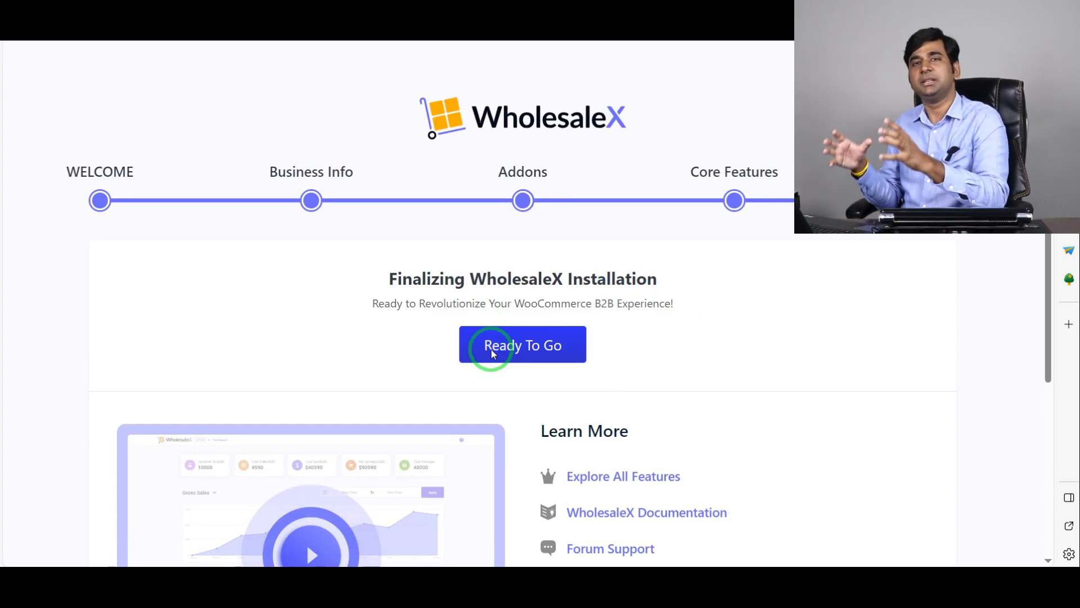
click(491, 351)
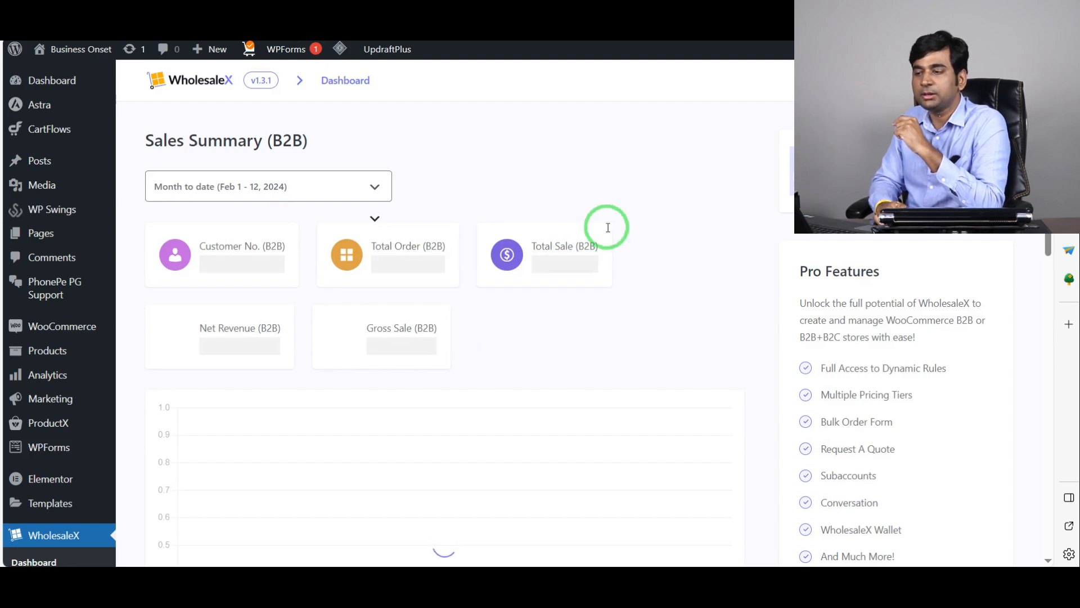
scroll(56, 118, down, 3)
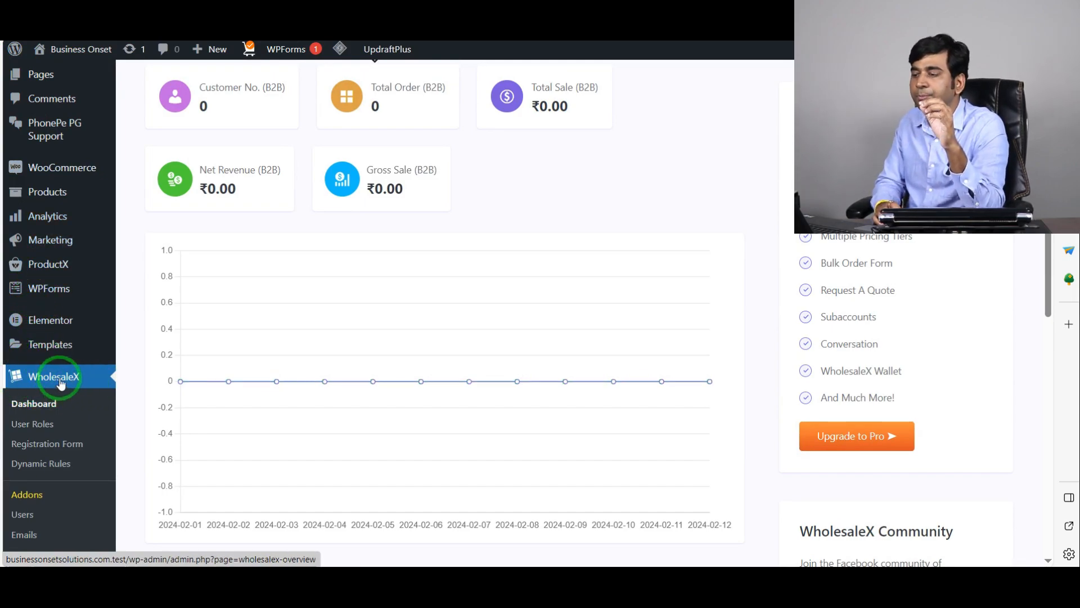
scroll(173, 342, up, 3)
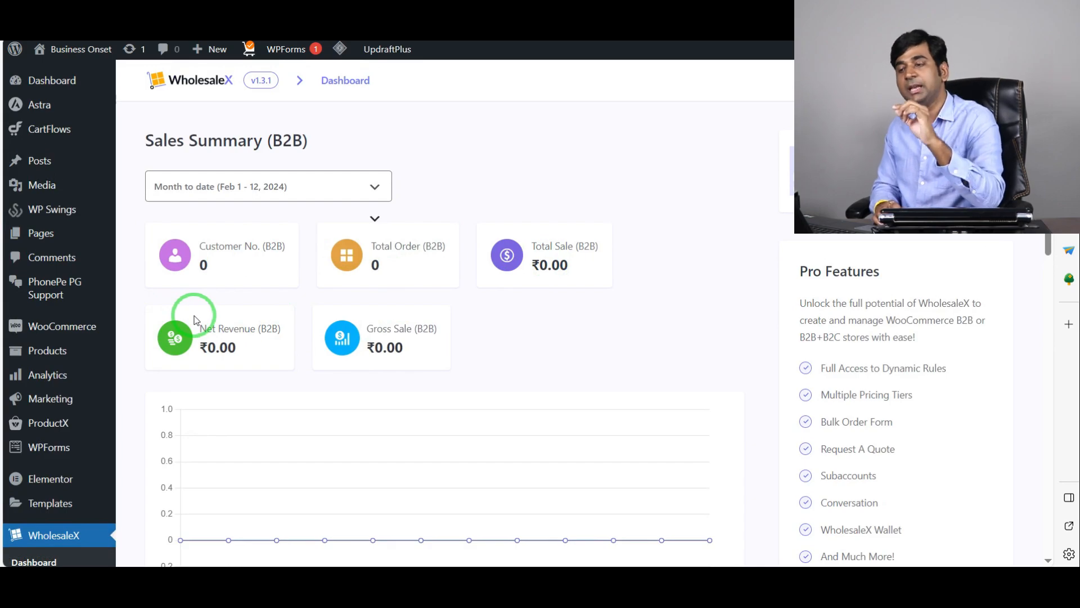
- Open the "Set of 6 Votive Glass Tealight Candle Holders" product for editing from the store's product list
mouse_move(13, 55)
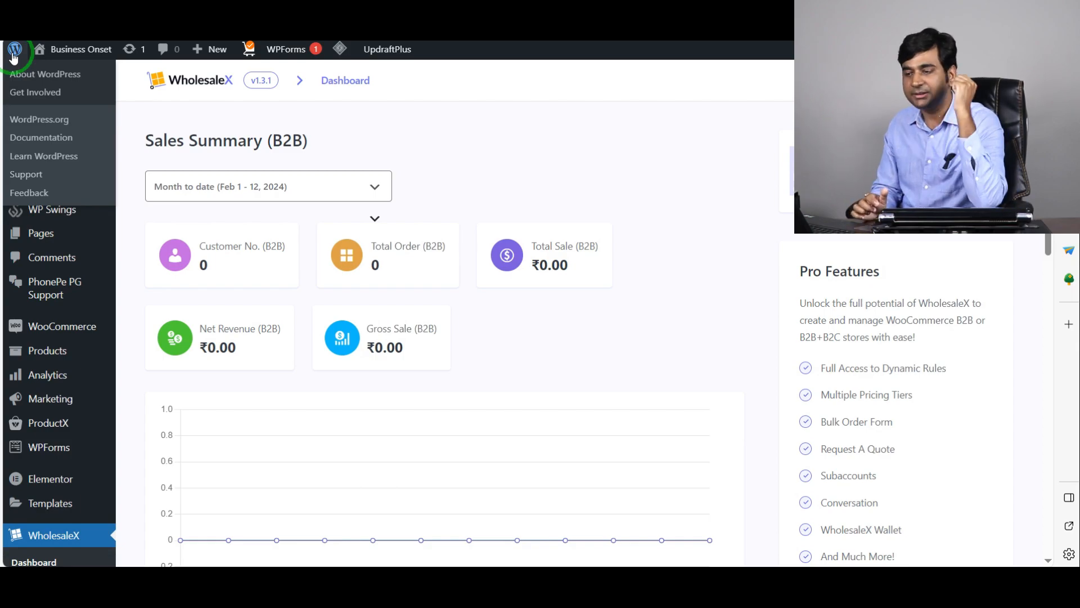
click(14, 55)
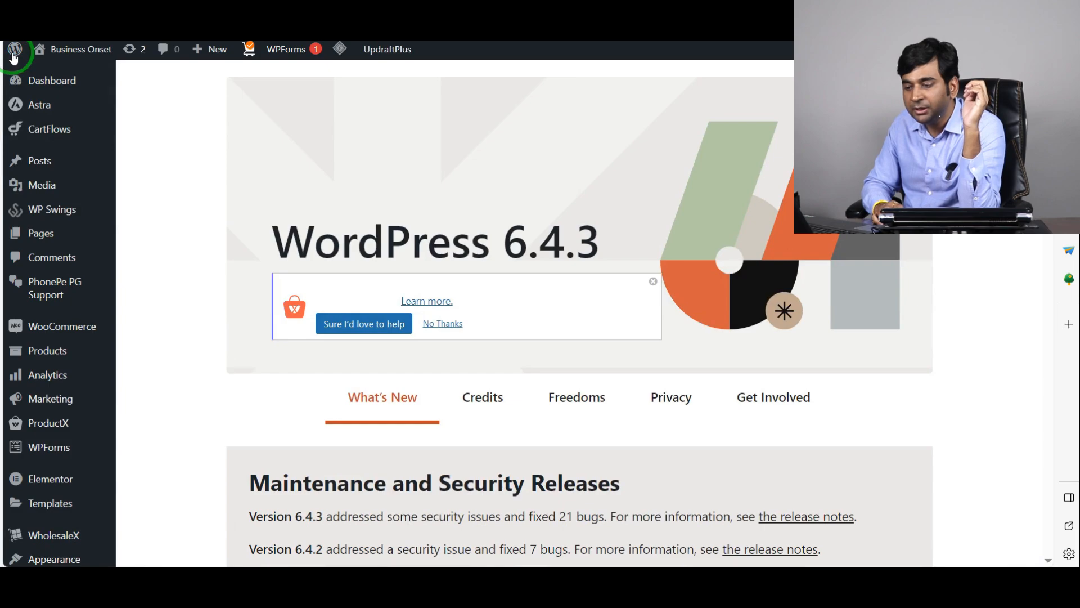
scroll(72, 450, down, 2)
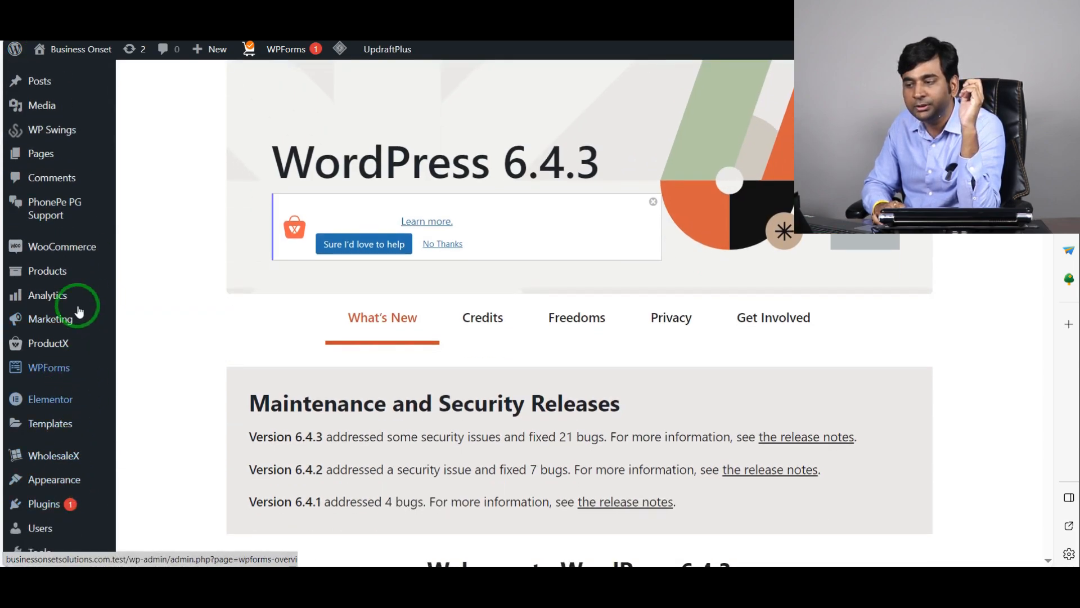
mouse_move(67, 278)
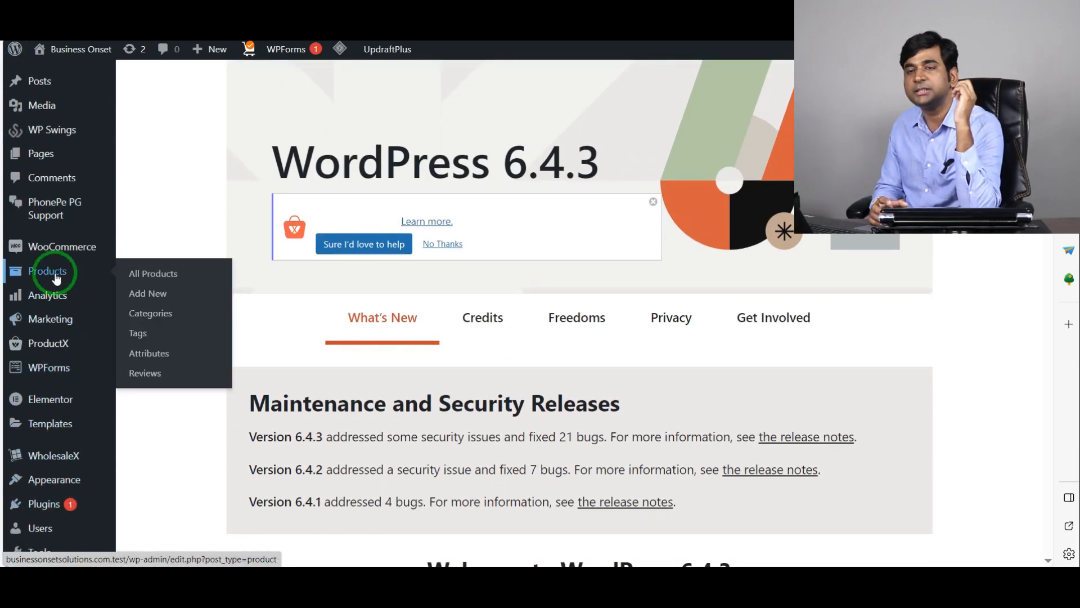
click(167, 276)
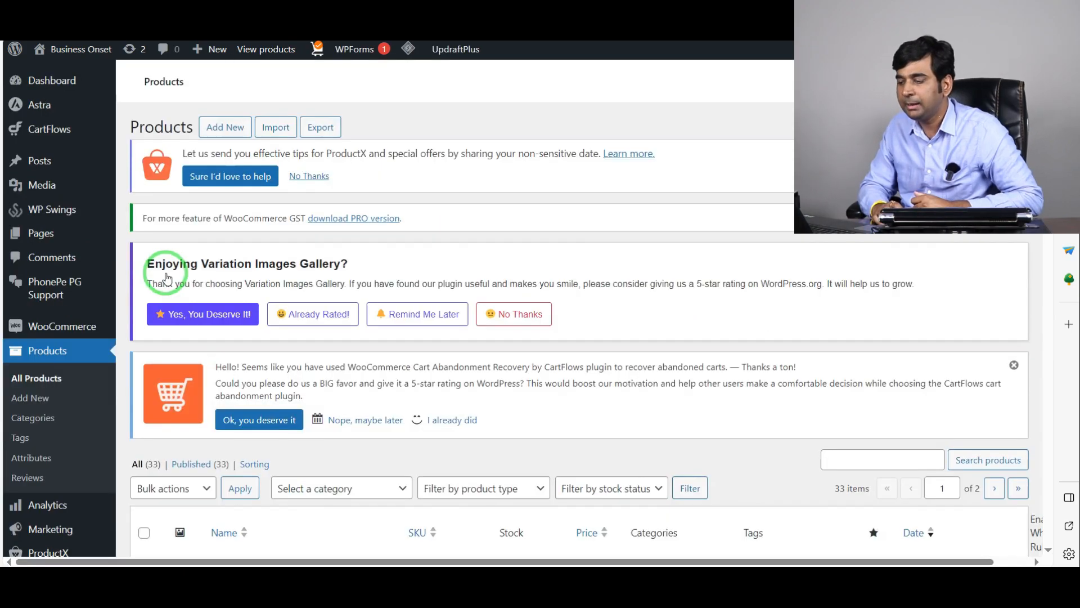
scroll(330, 281, down, 6)
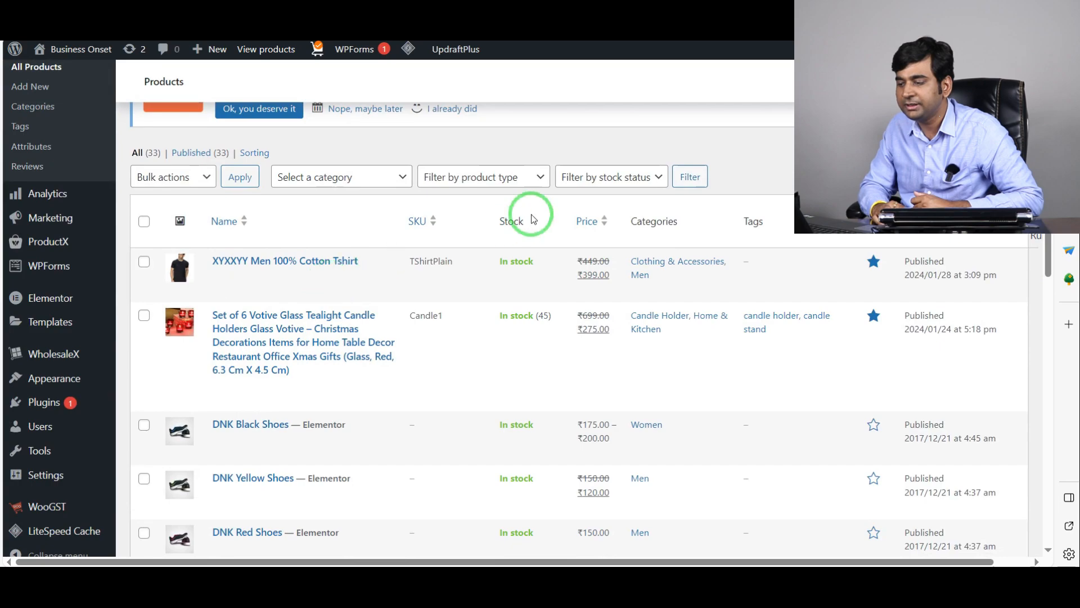
click(260, 386)
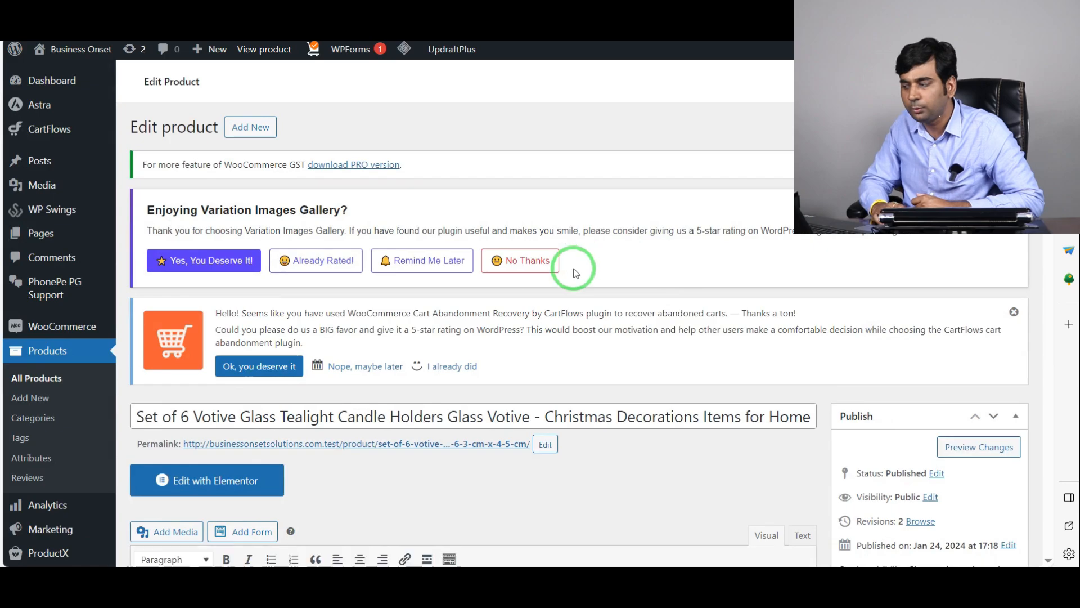
- Expand the B2C Users and Guest Users price tier sections in the candle holder's general product data
scroll(574, 272, down, 4)
scroll(609, 254, down, 10)
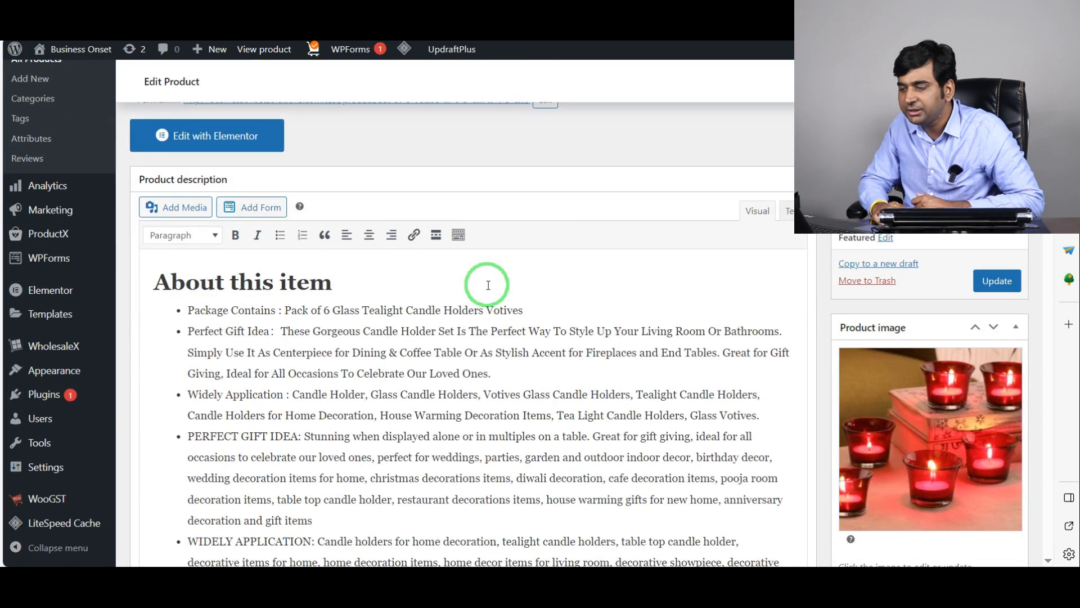
scroll(321, 241, down, 12)
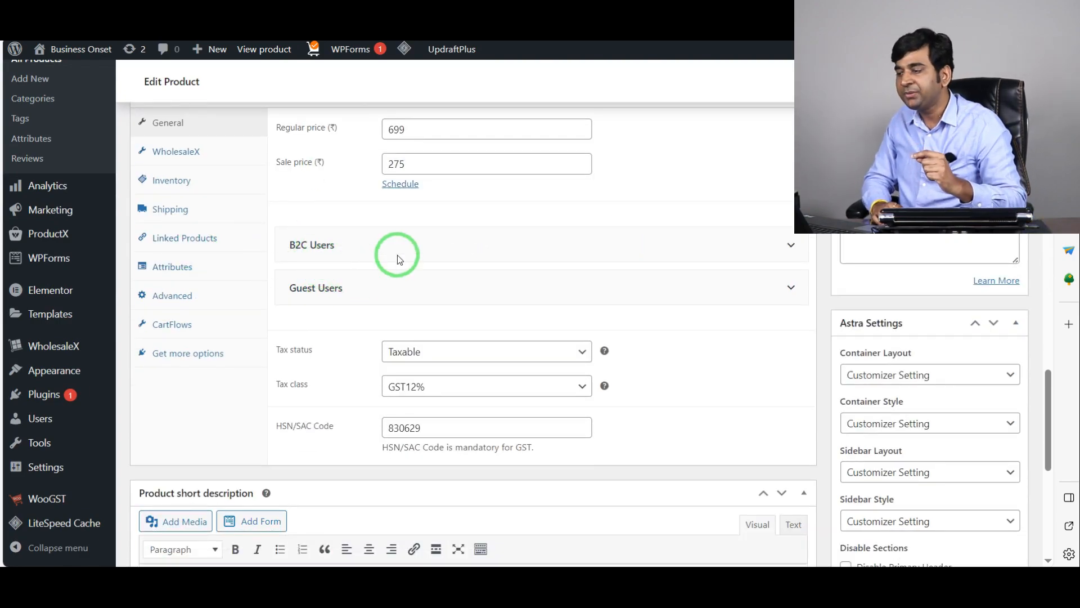
click(747, 248)
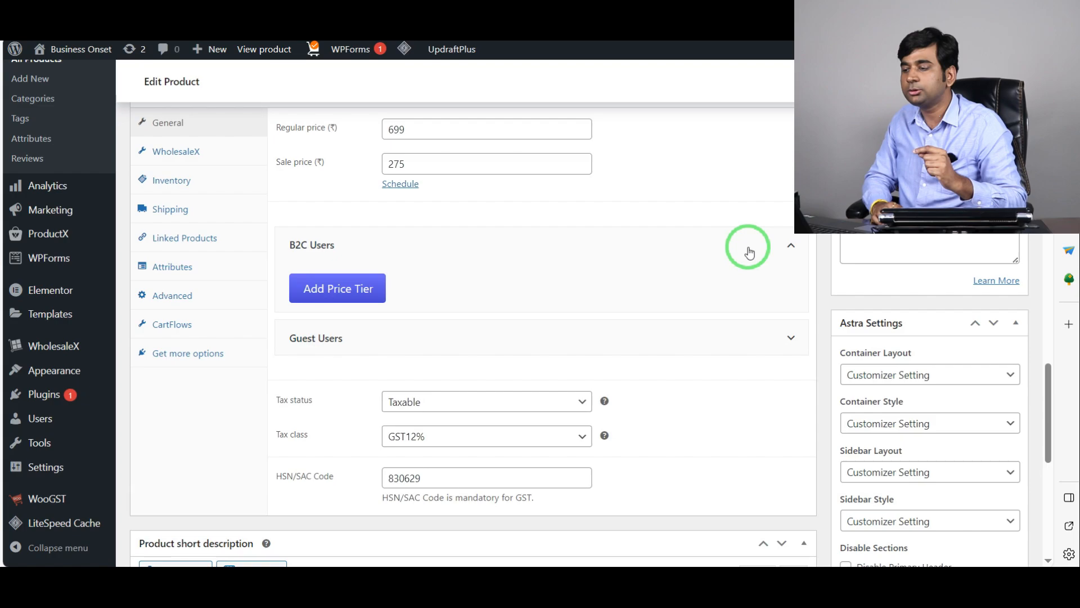
scroll(750, 251, down, 1)
click(749, 252)
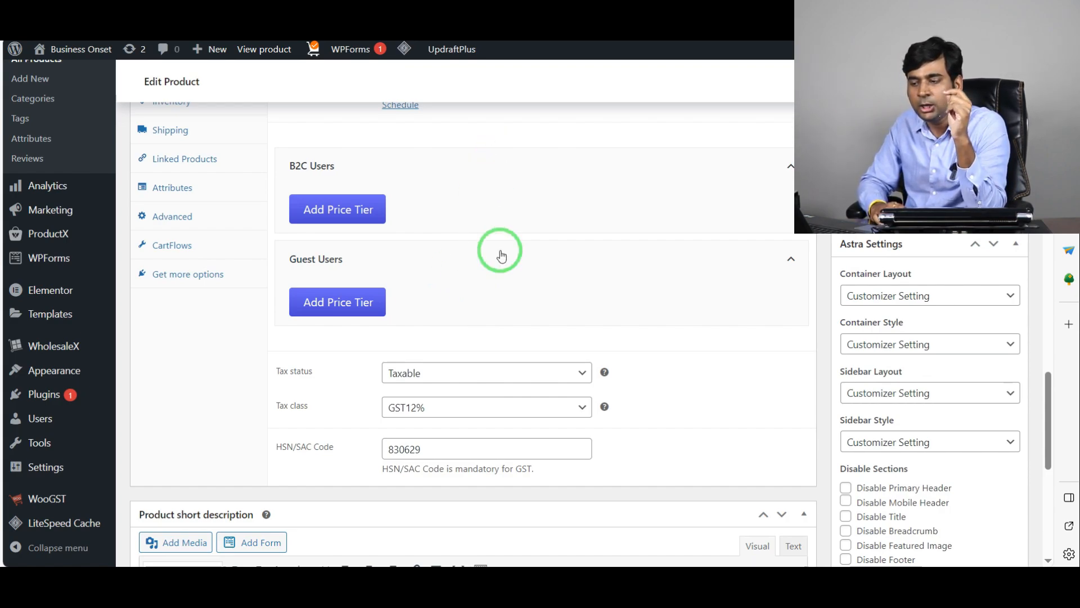
- Go to the WholesaleX user roles and review the price display, payment, shipping and coupon settings of Guest Users
mouse_move(54, 344)
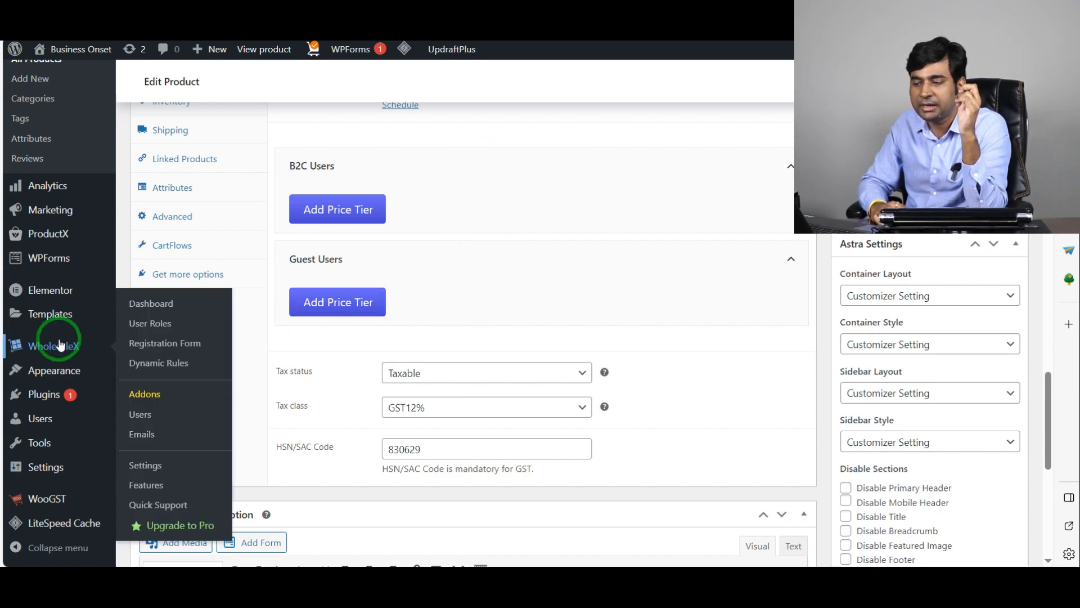
click(150, 325)
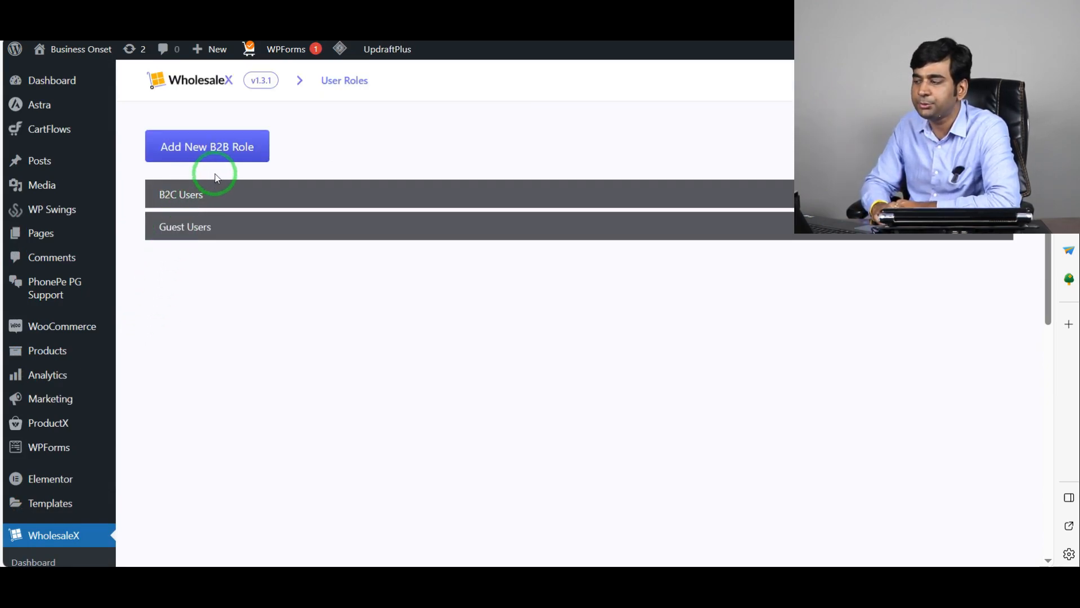
click(993, 235)
scroll(704, 322, down, 1)
scroll(651, 366, down, 5)
scroll(393, 446, up, 6)
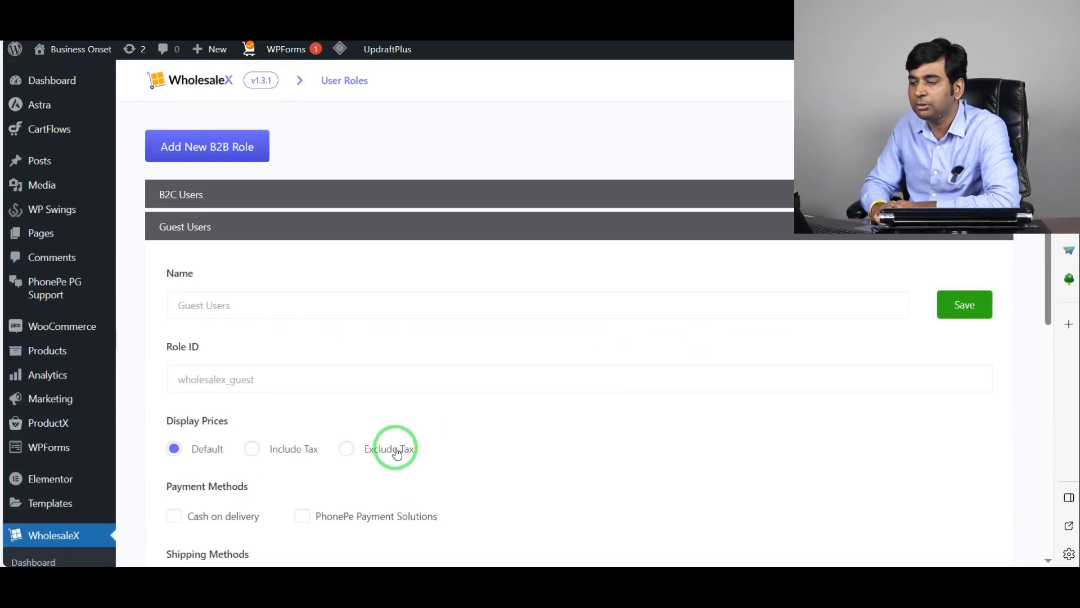
scroll(431, 451, down, 1)
scroll(430, 450, down, 2)
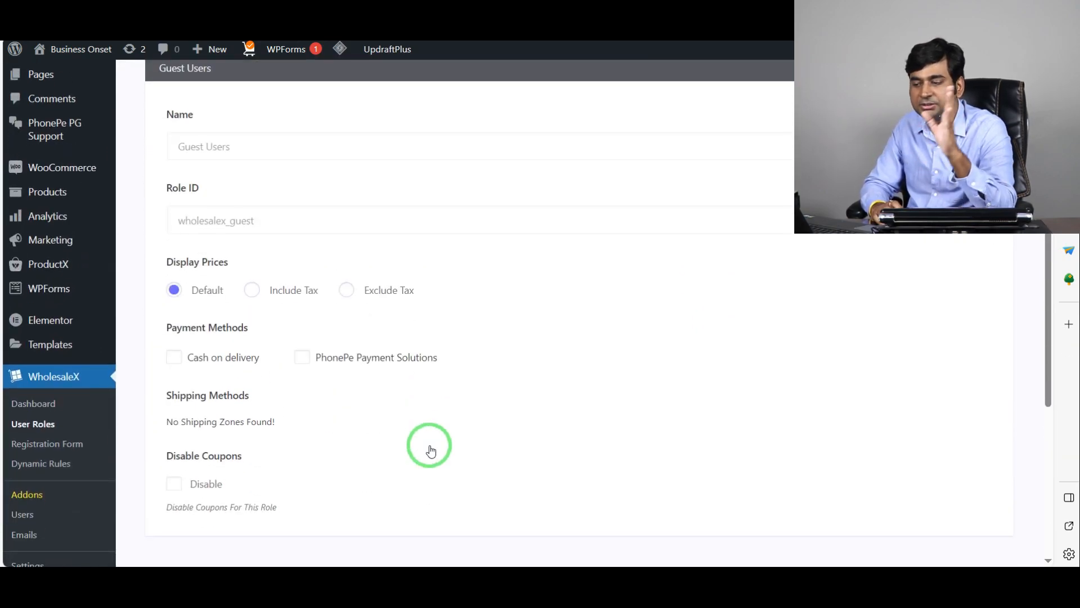
scroll(431, 450, up, 3)
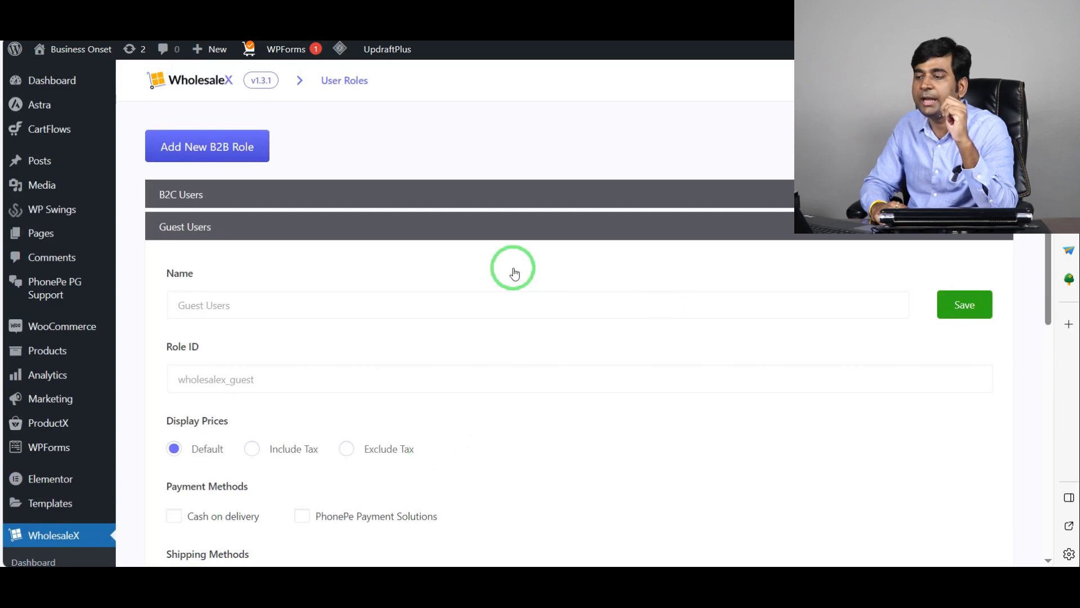
- Add a new B2B role named "B2B Users" with the default price display and save it
click(188, 148)
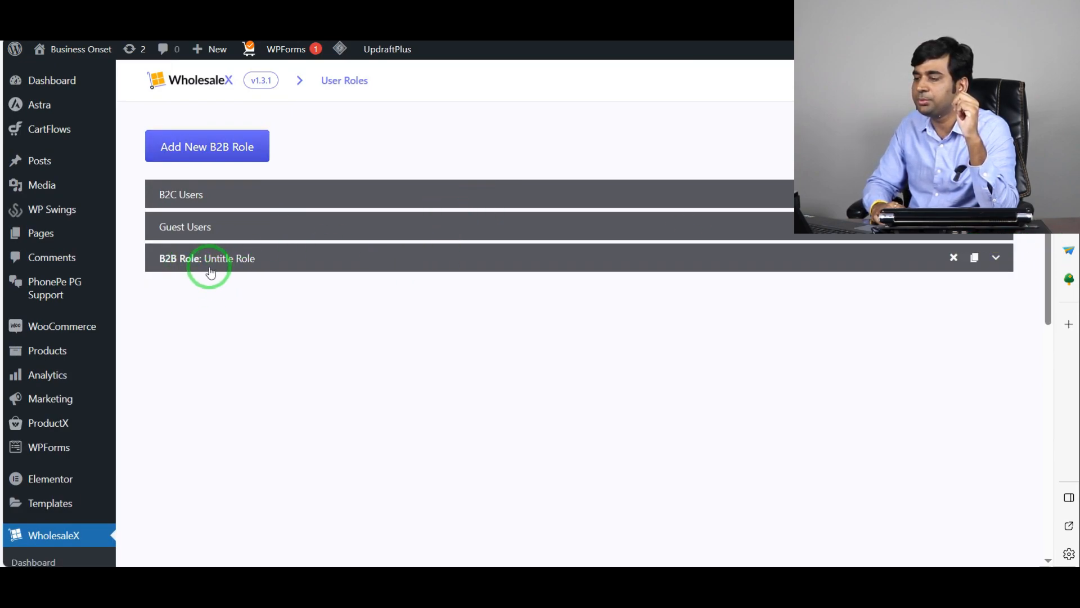
click(1007, 260)
click(467, 378)
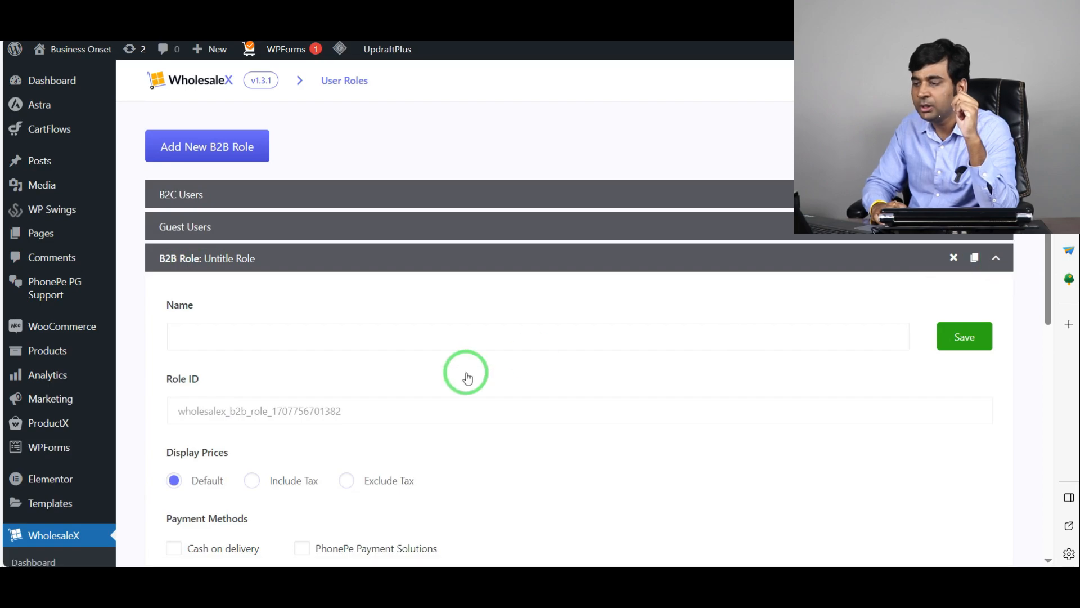
scroll(466, 376, down, 5)
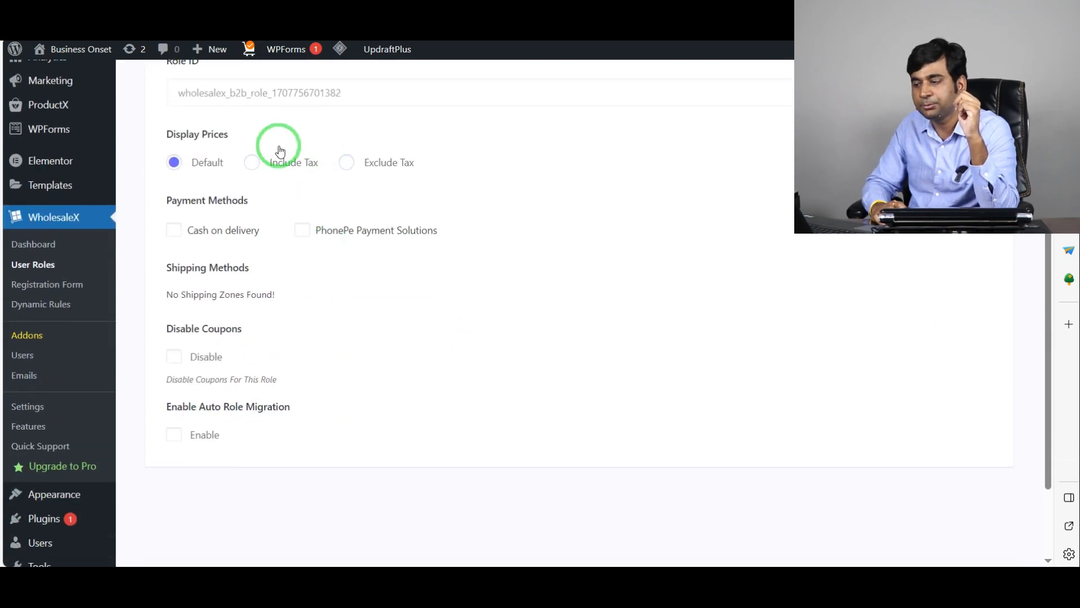
scroll(189, 401, up, 5)
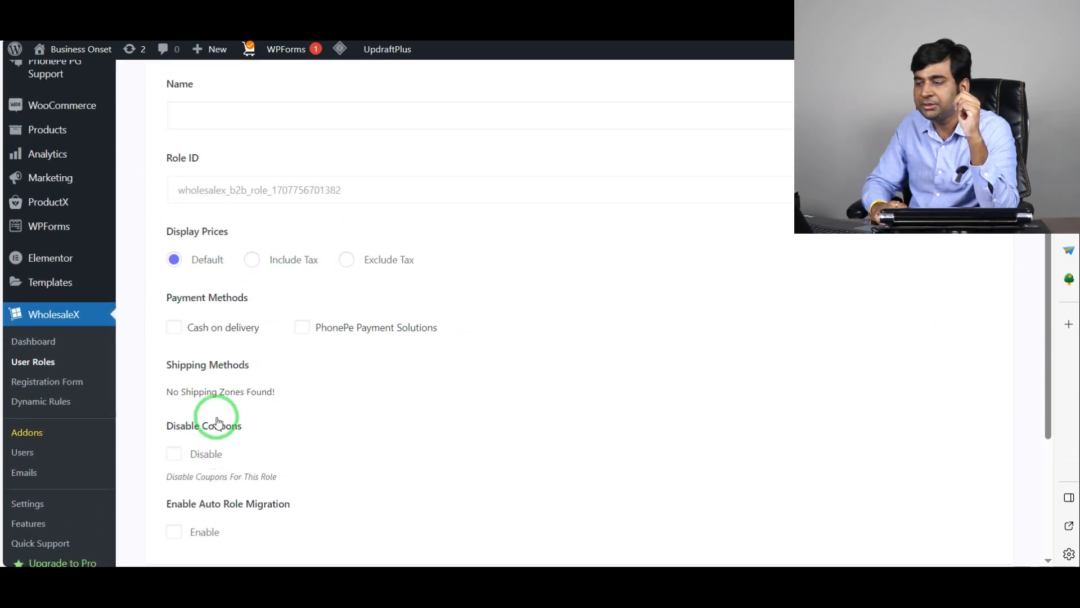
click(232, 331)
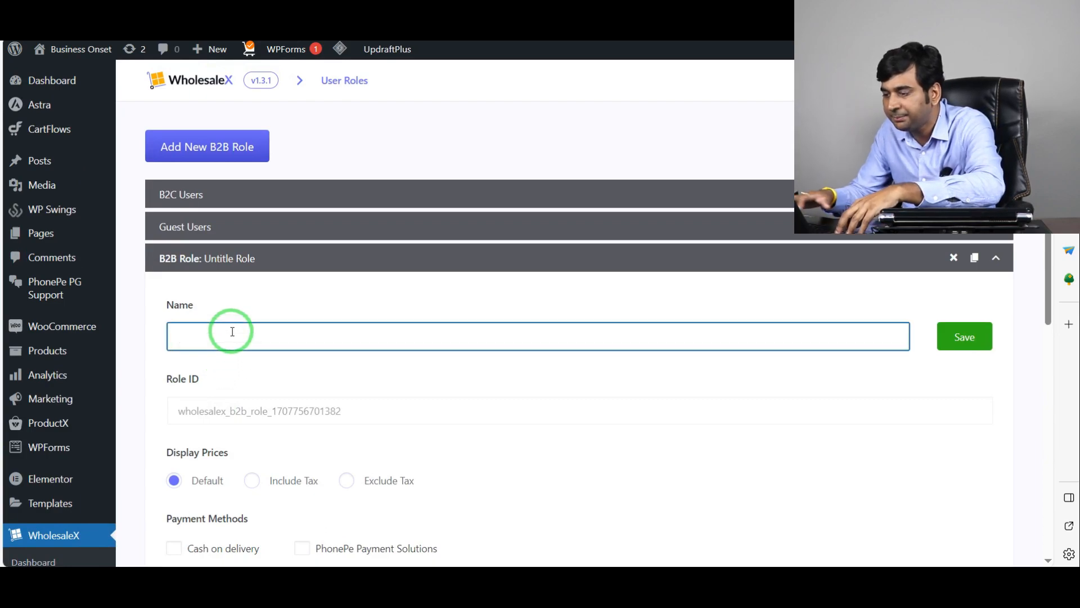
text(B2)
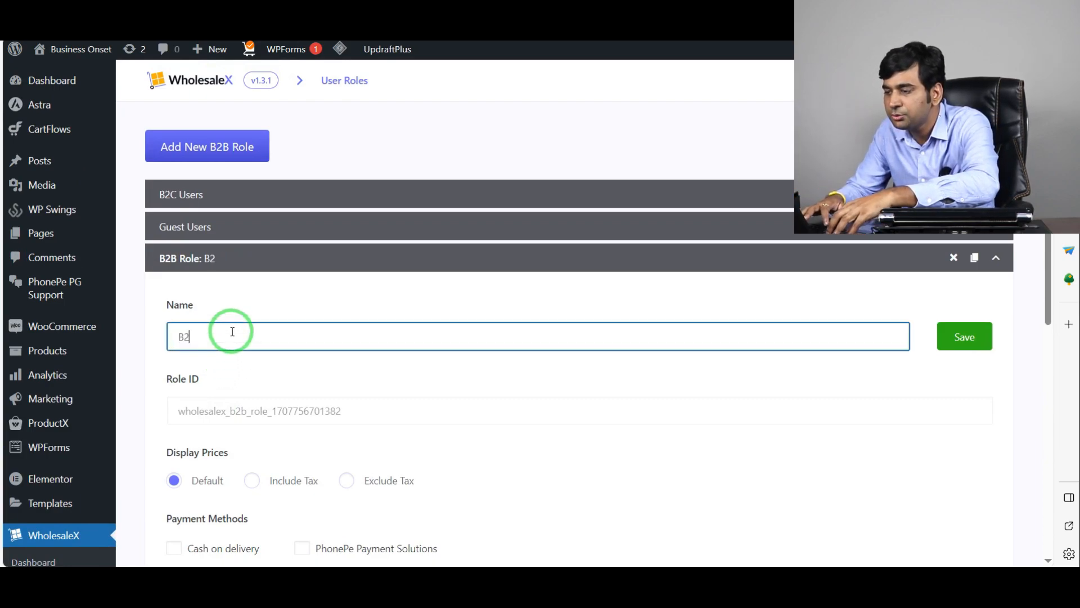
text(B Users)
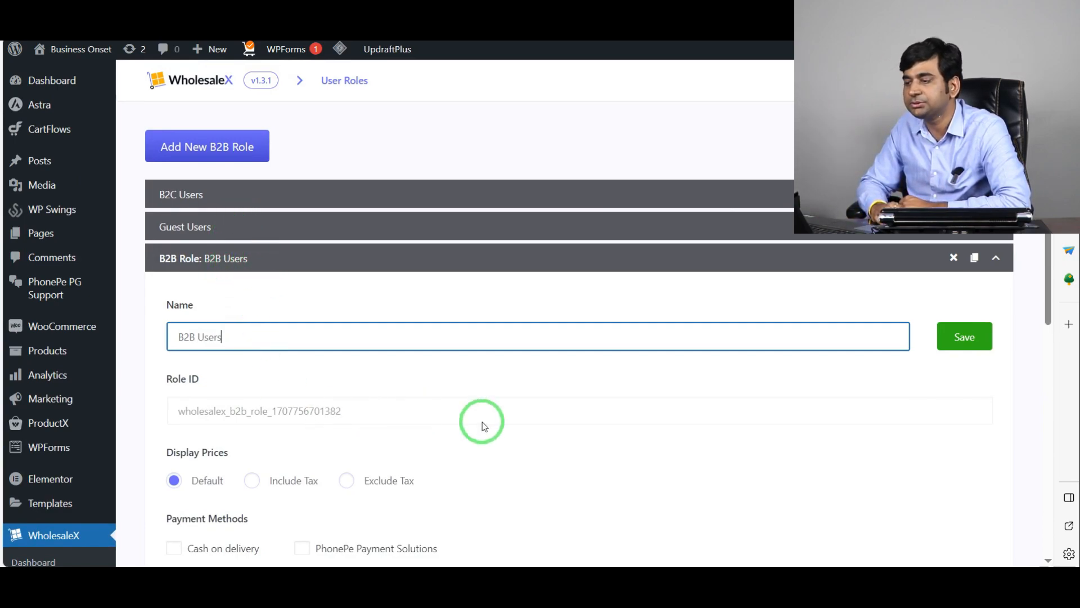
click(961, 338)
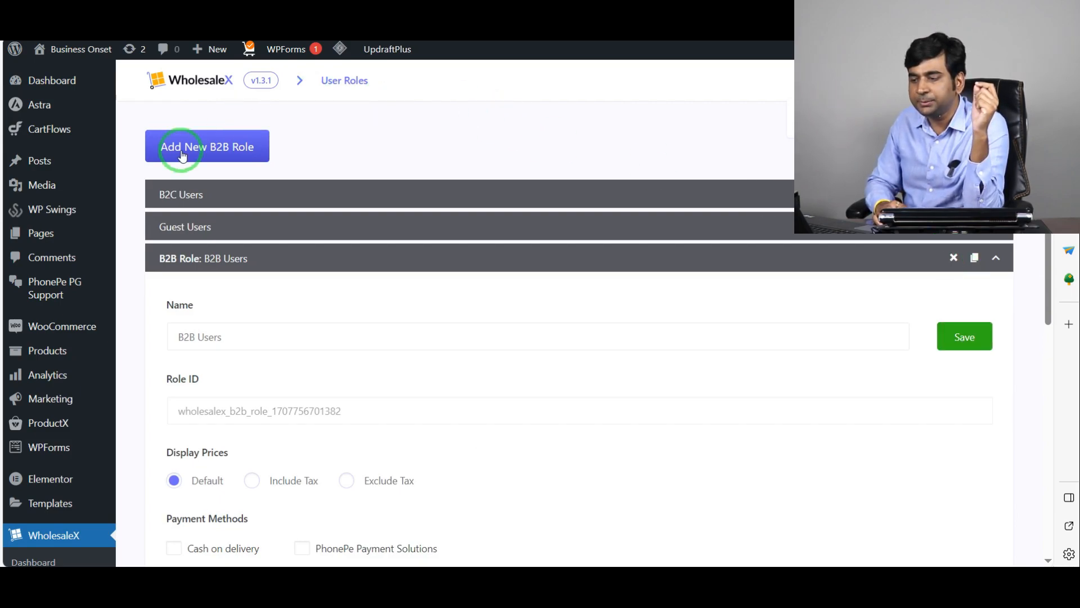
- Reopen the tealight candle holders product for editing and go to the user role pricing in its product data
mouse_move(53, 350)
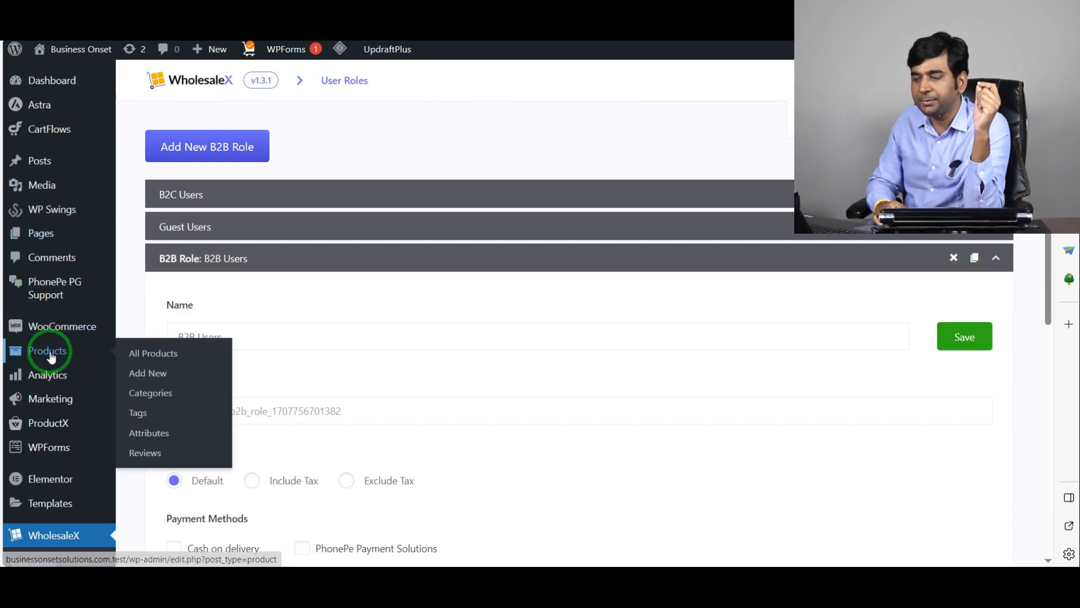
click(162, 354)
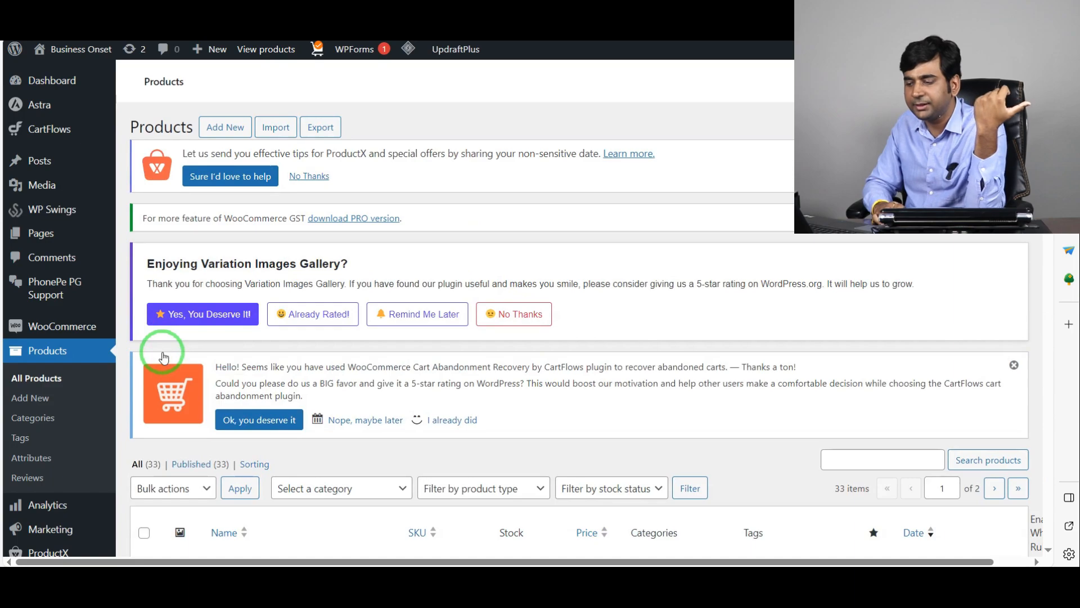
scroll(451, 350, down, 5)
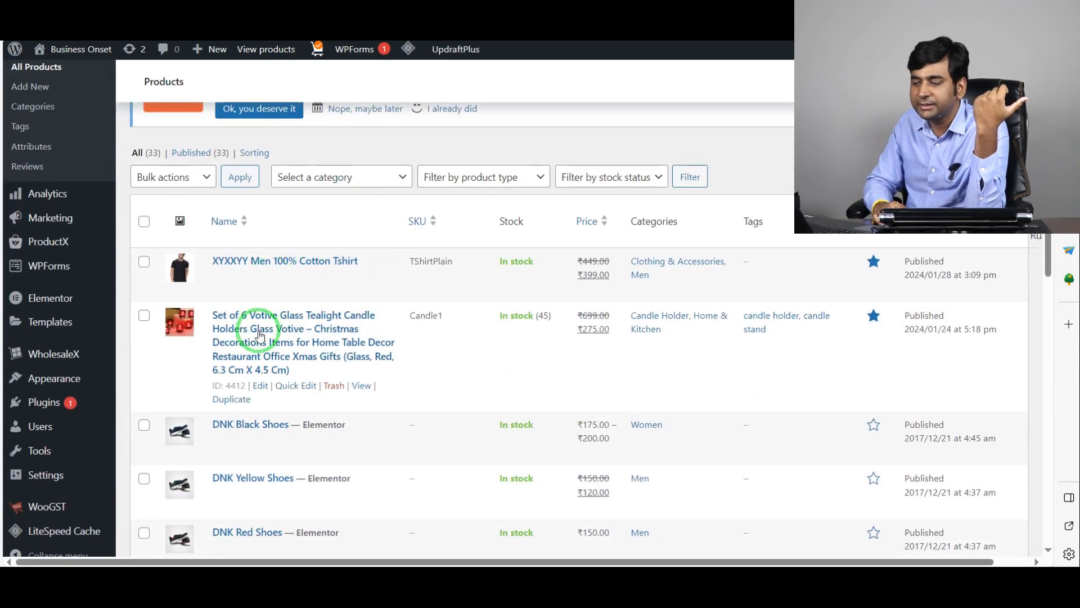
click(261, 388)
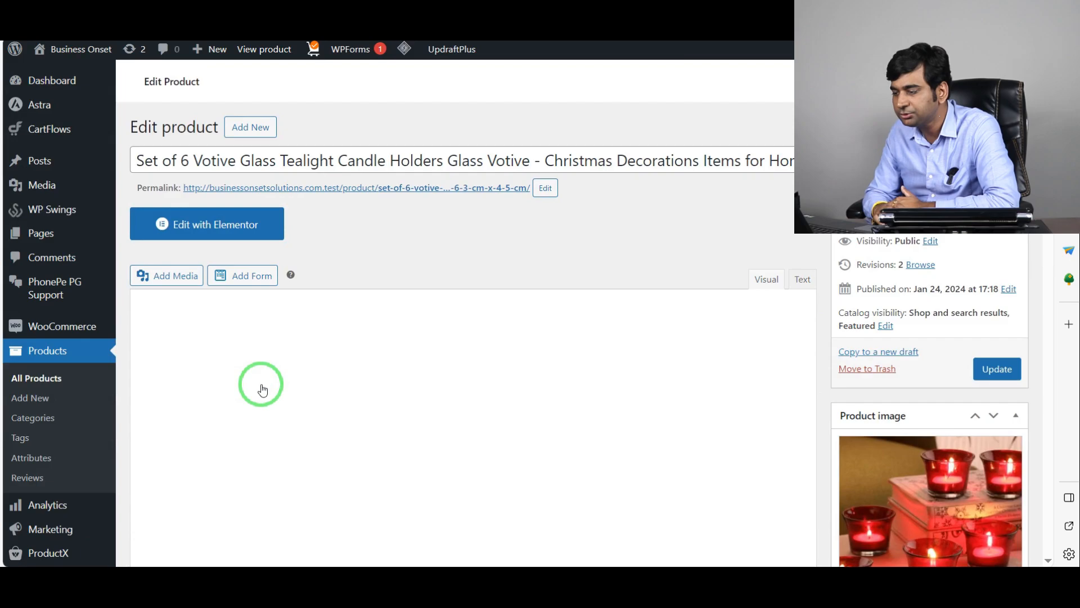
scroll(262, 389, down, 10)
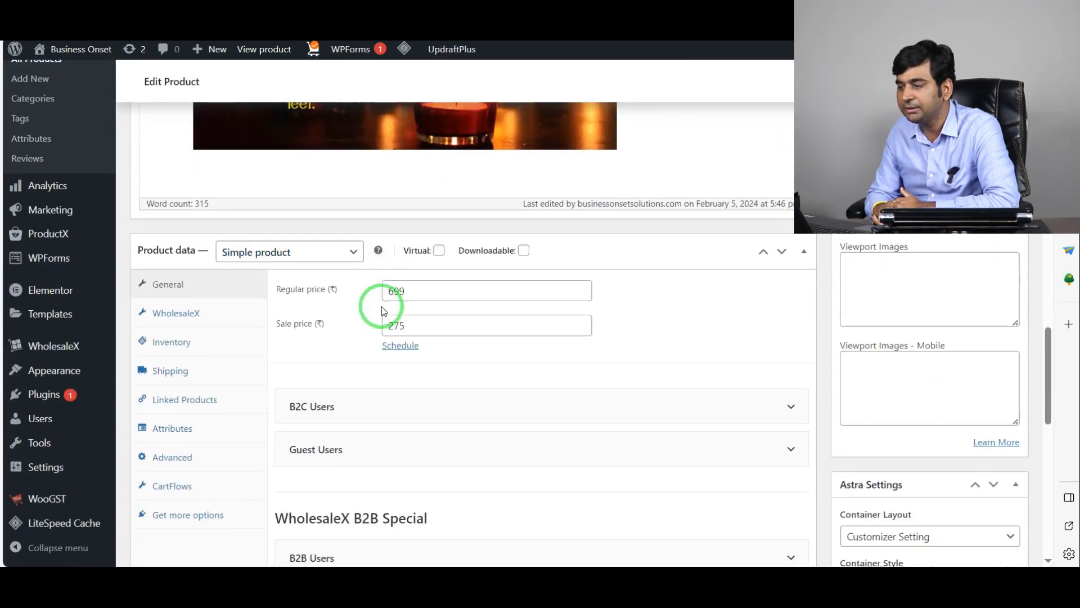
- Review the product's WholesaleX tier table layouts and its visibility options for B2C, visitors and B2B roles
scroll(381, 306, down, 4)
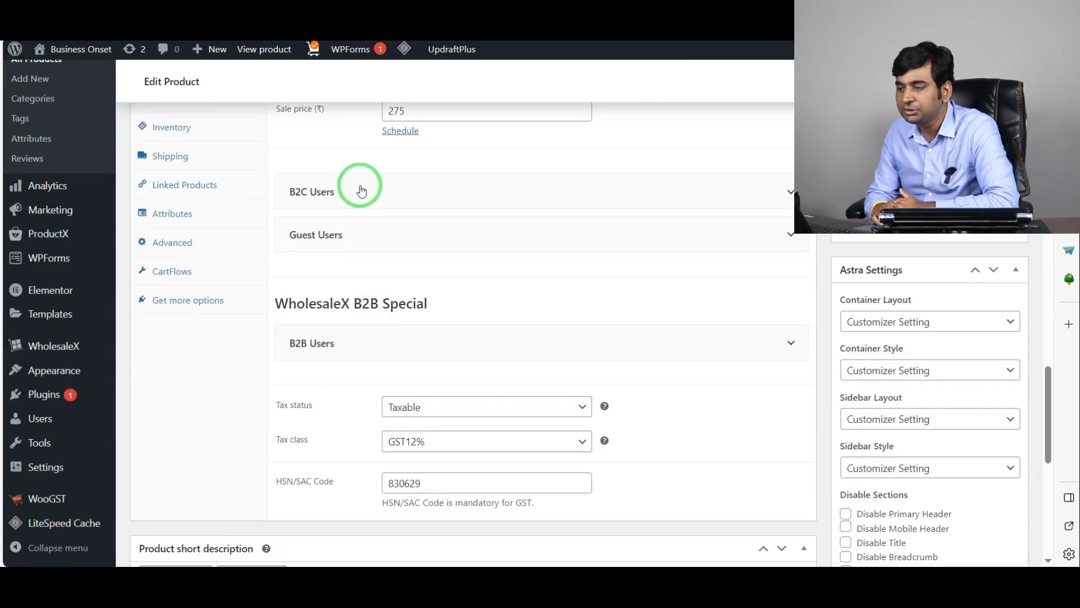
scroll(361, 191, up, 2)
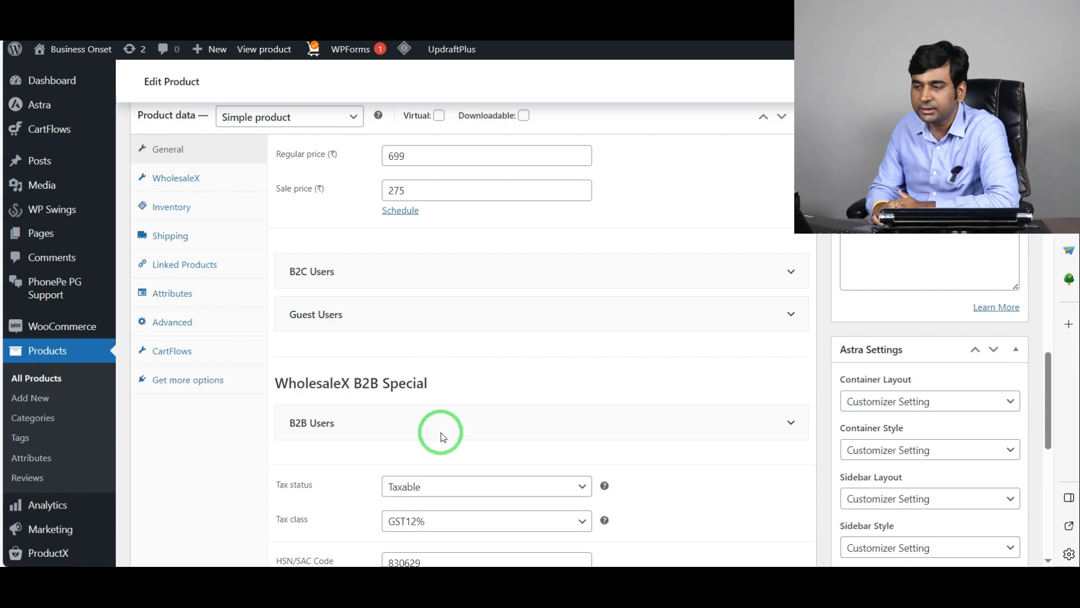
click(179, 179)
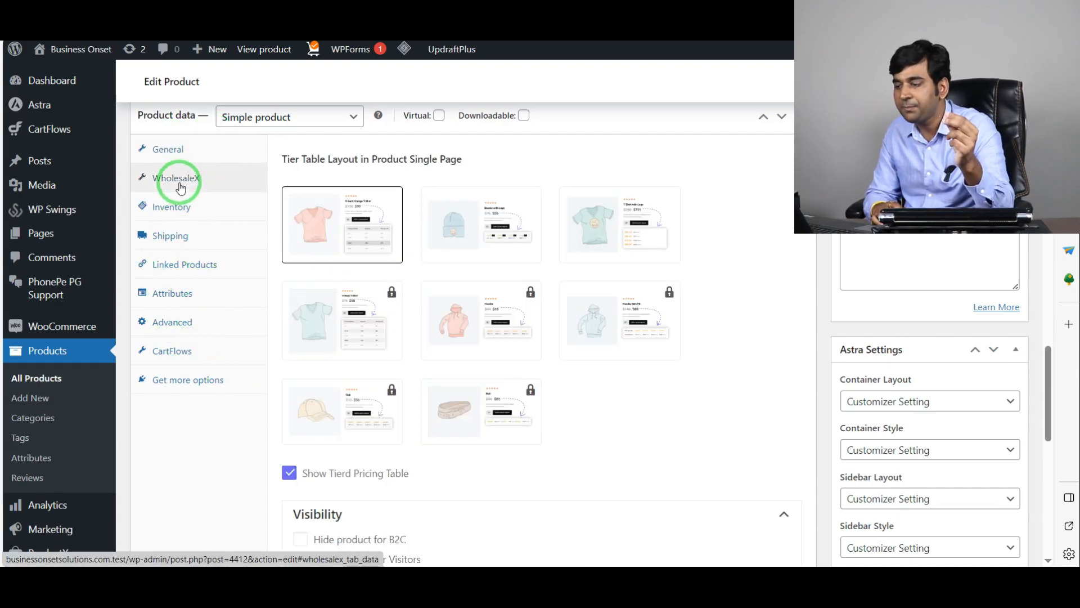
scroll(647, 473, up, 2)
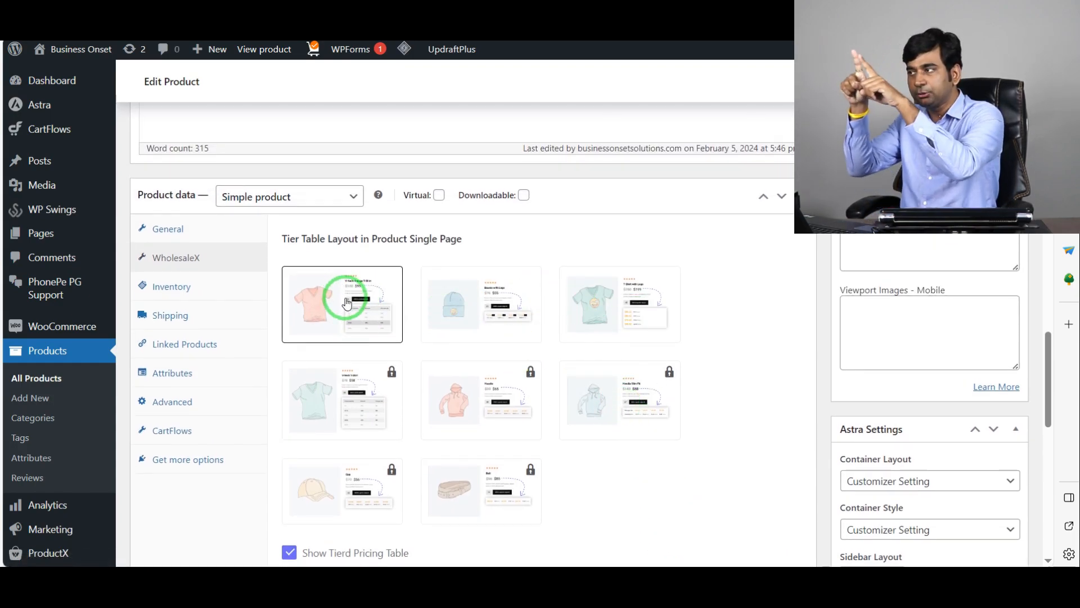
scroll(388, 324, down, 4)
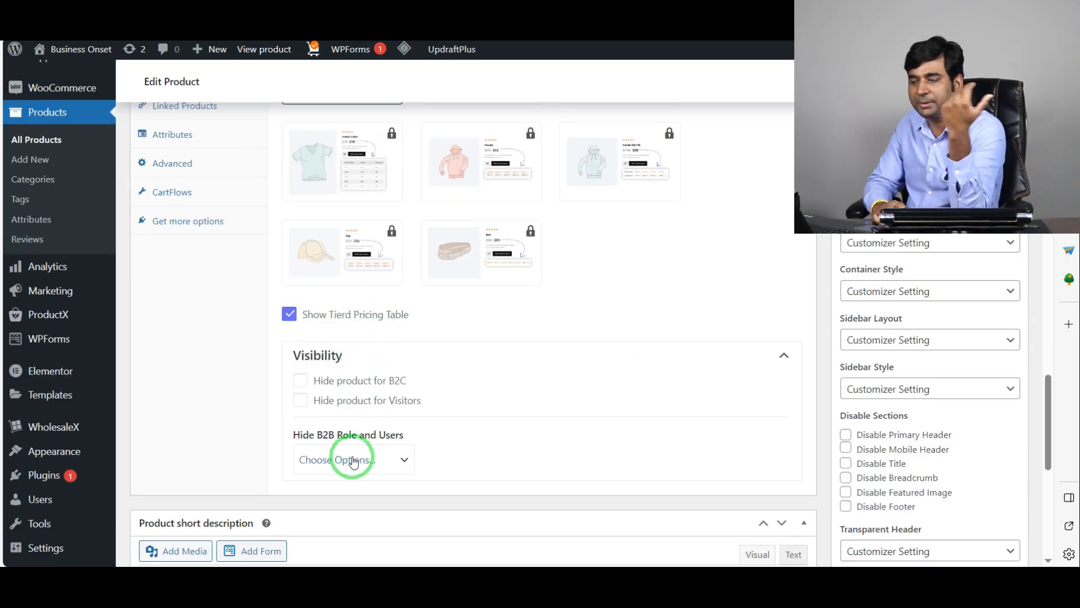
scroll(239, 358, up, 4)
scroll(394, 394, down, 5)
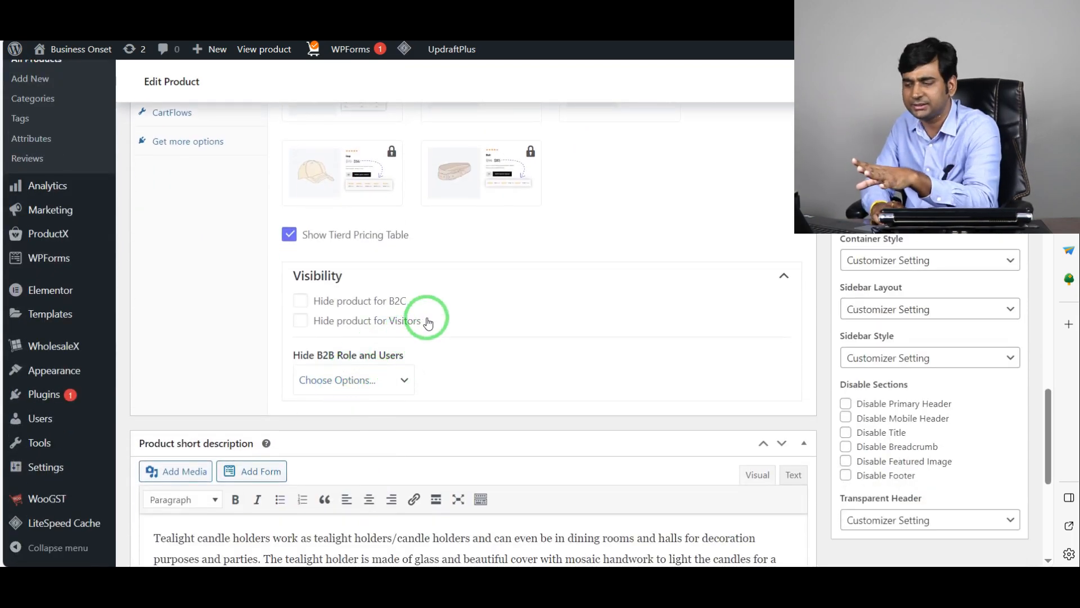
scroll(428, 323, up, 5)
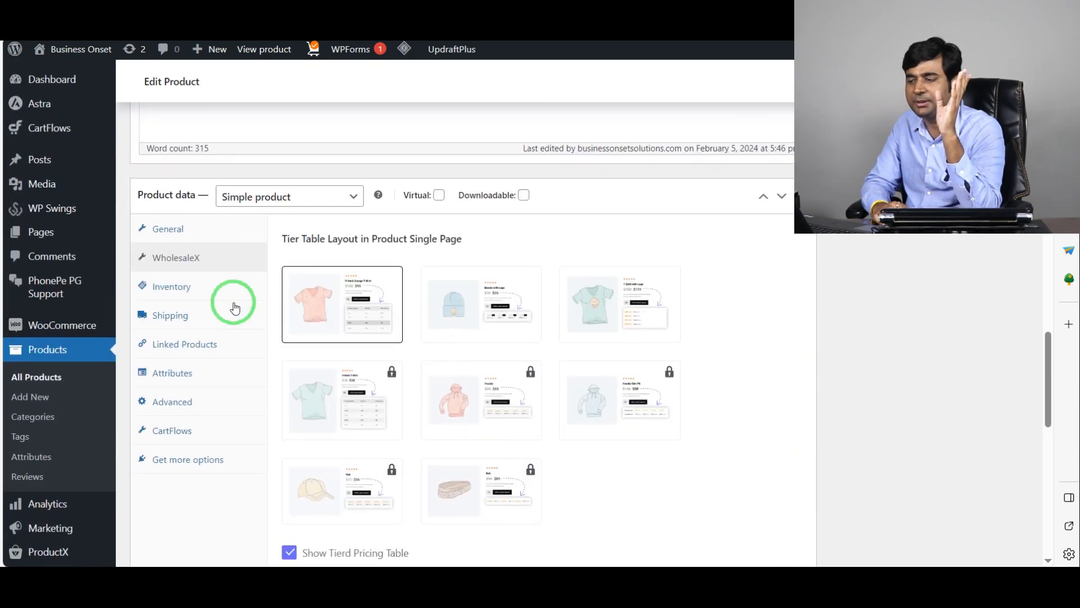
- Return to the general product data, expand the B2C Users pricing and set its discount type to Discount Amount
click(169, 231)
scroll(598, 434, down, 2)
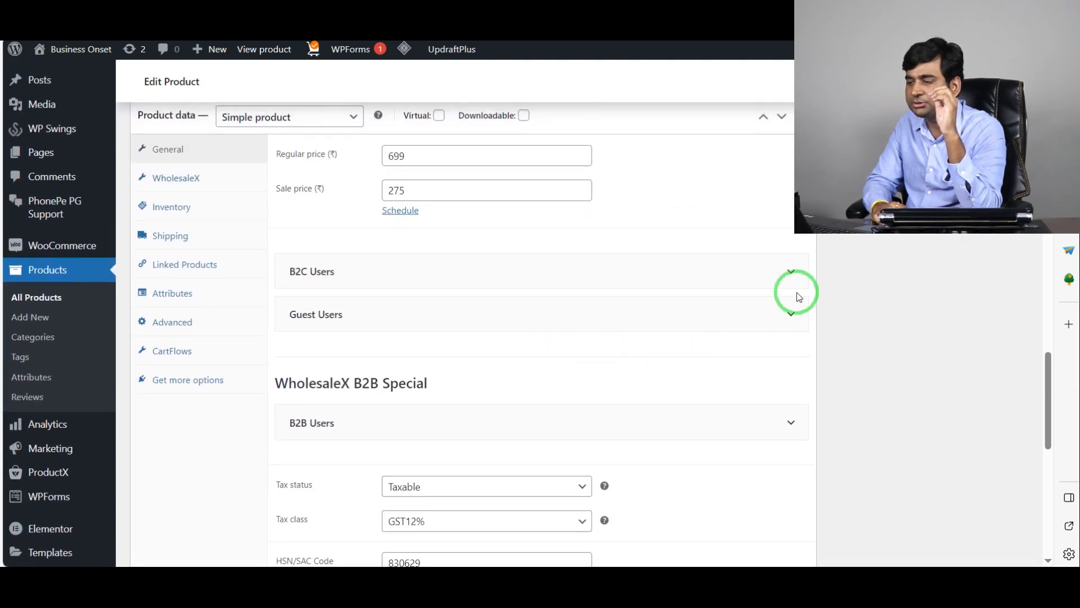
click(755, 280)
click(374, 329)
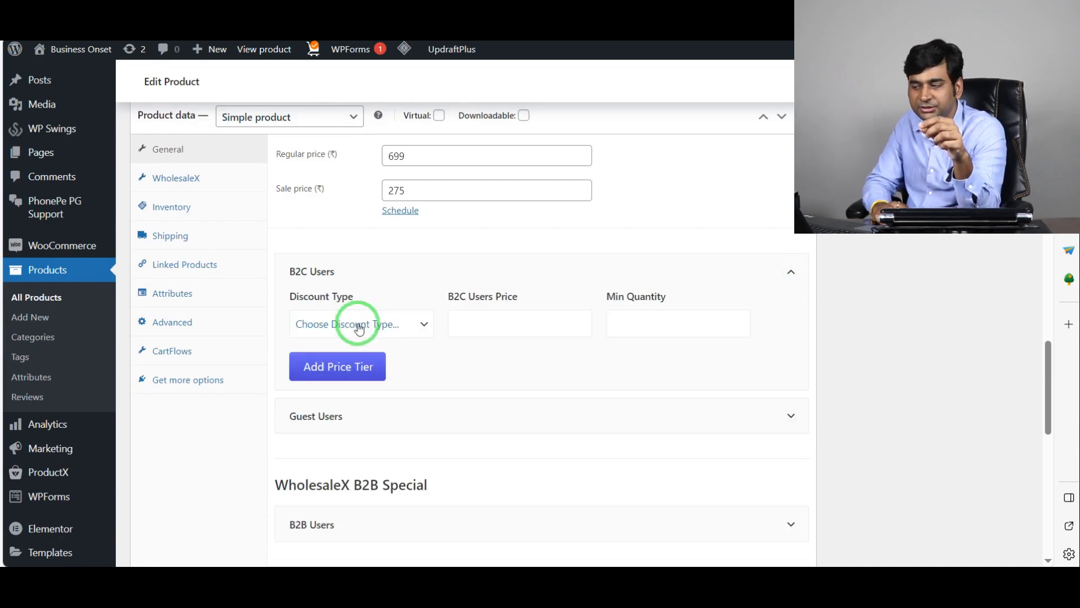
scroll(358, 329, down, 3)
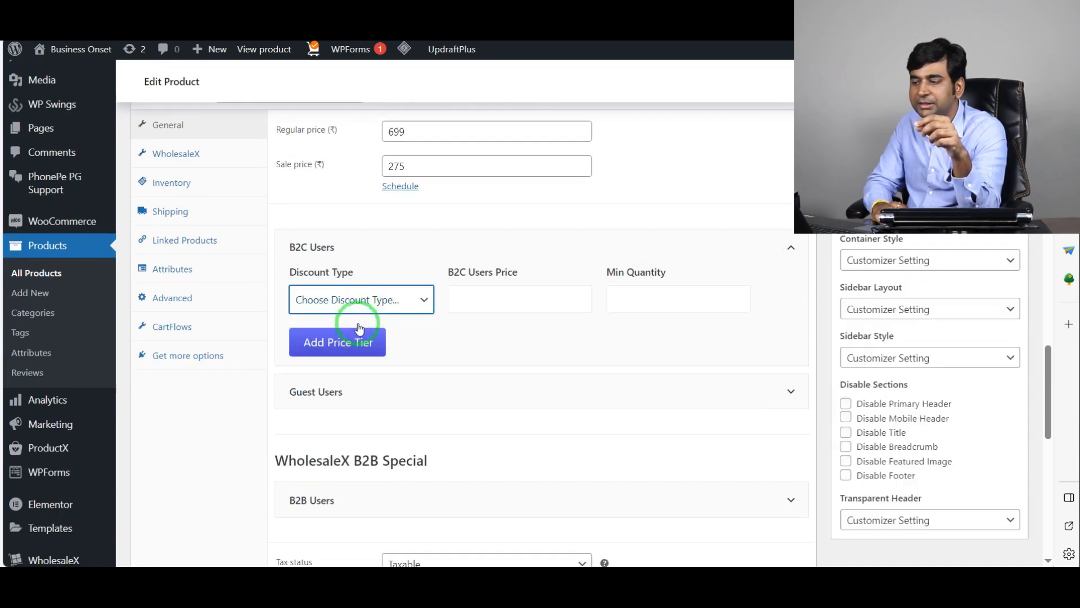
click(363, 245)
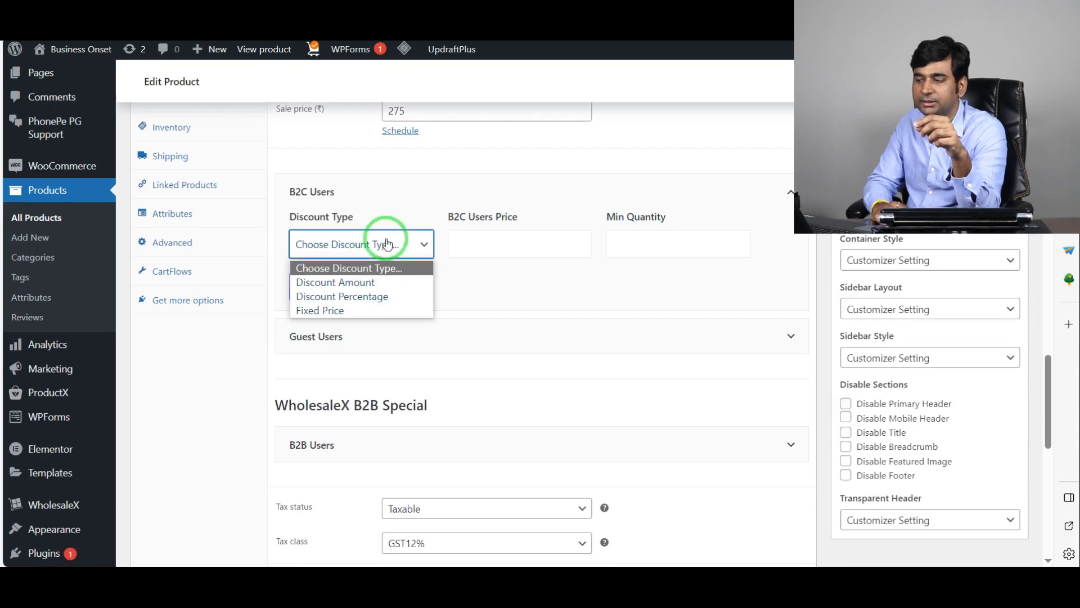
click(363, 282)
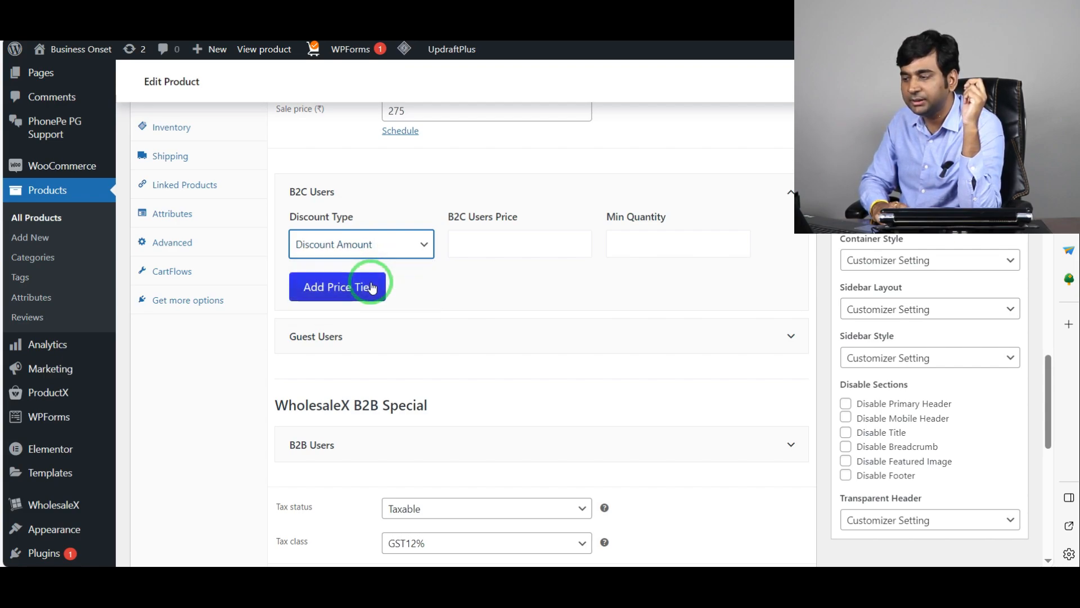
- Set the first B2C Users price tier to a minimum quantity of 3 and a price of 260
click(484, 247)
scroll(513, 326, up, 3)
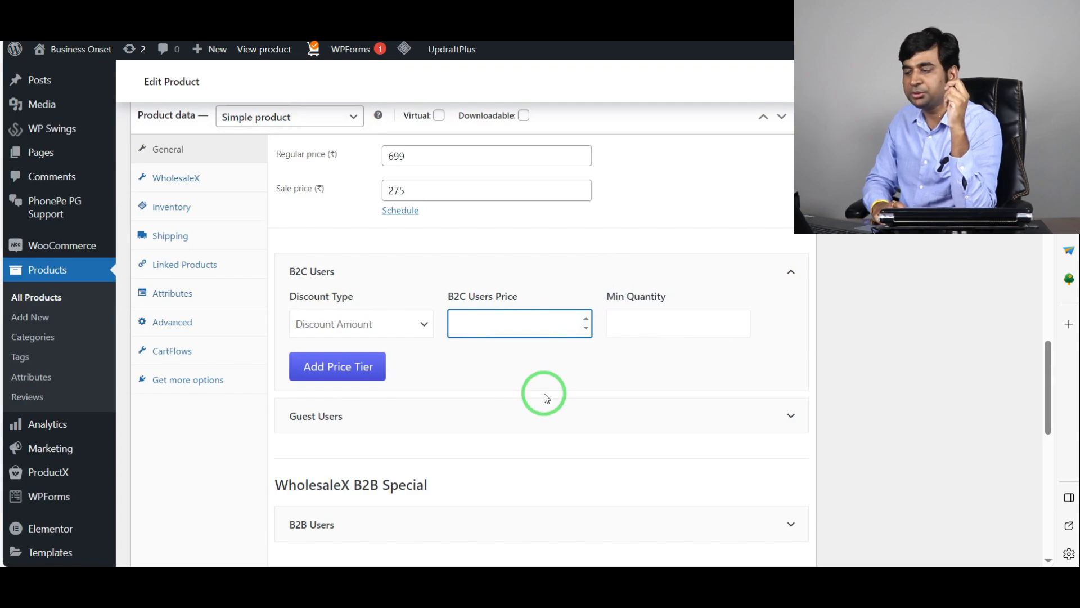
scroll(544, 393, up, 2)
scroll(710, 303, down, 2)
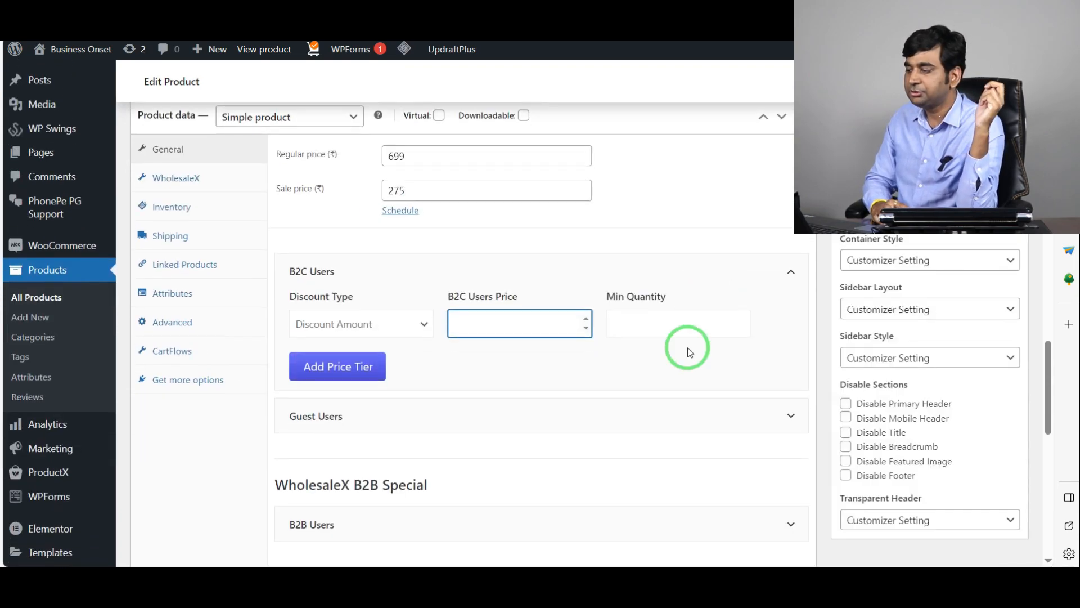
click(633, 322)
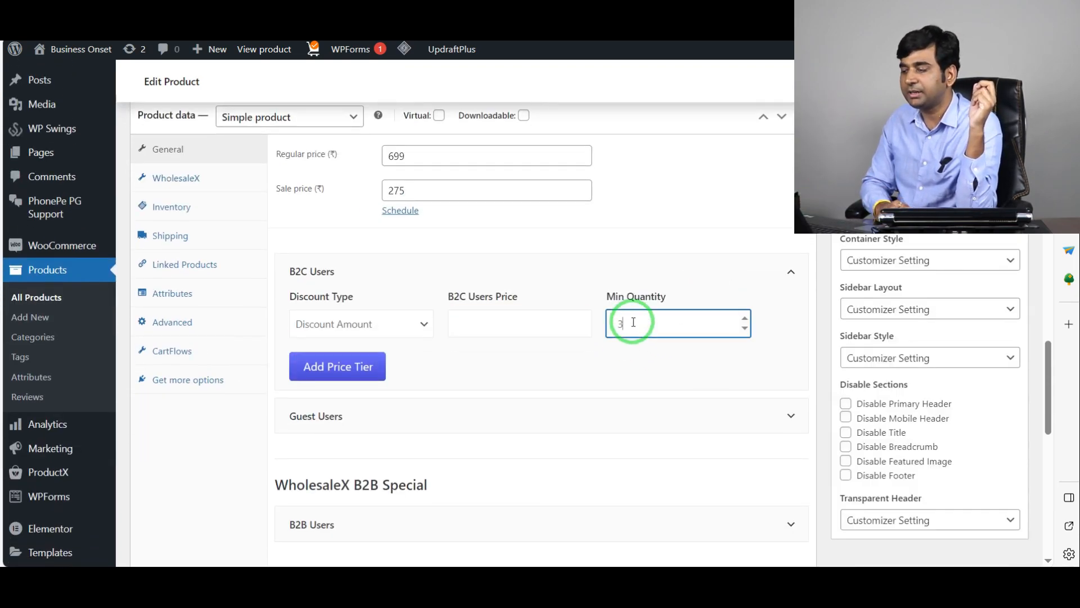
click(542, 324)
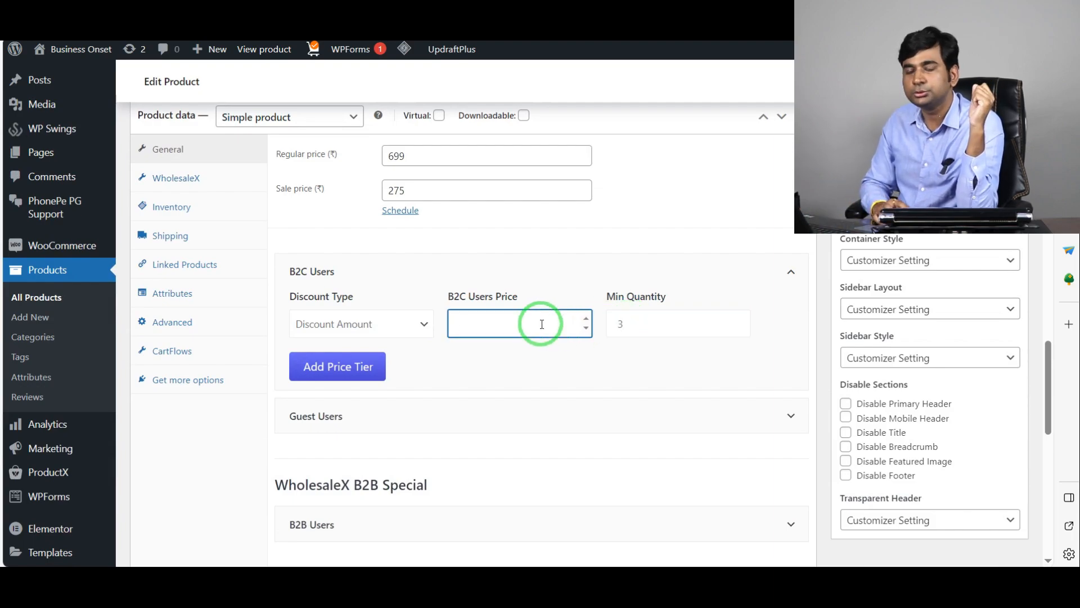
text(268)
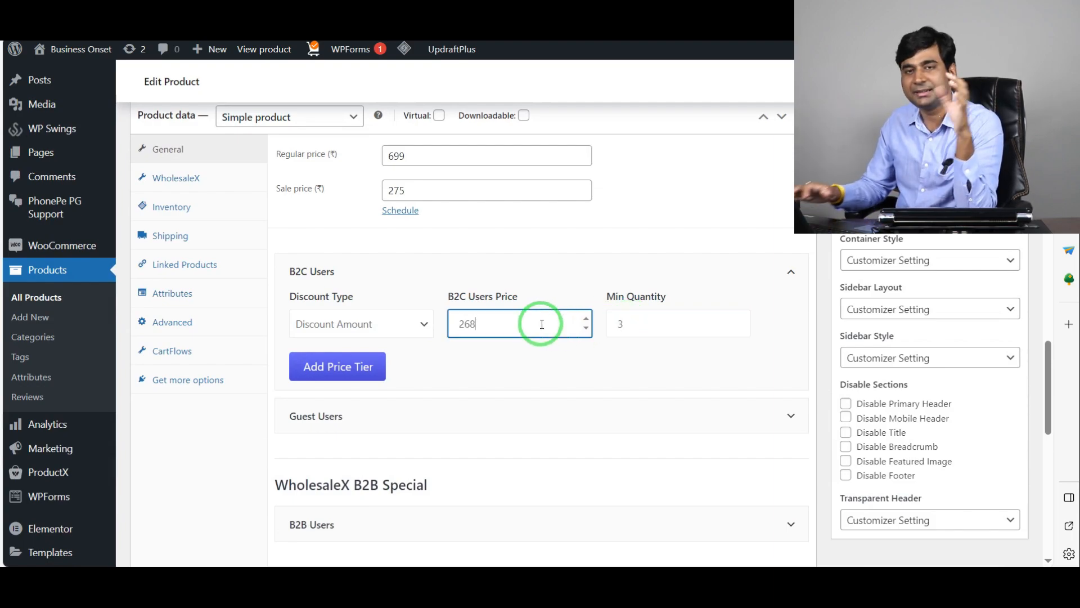
key(BackSpace)
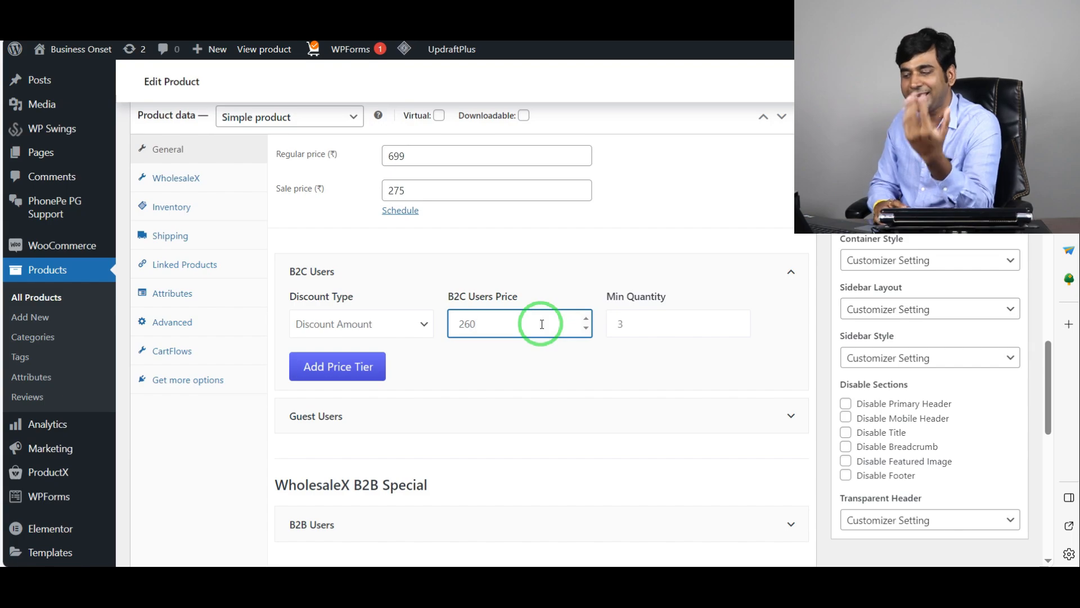
click(607, 247)
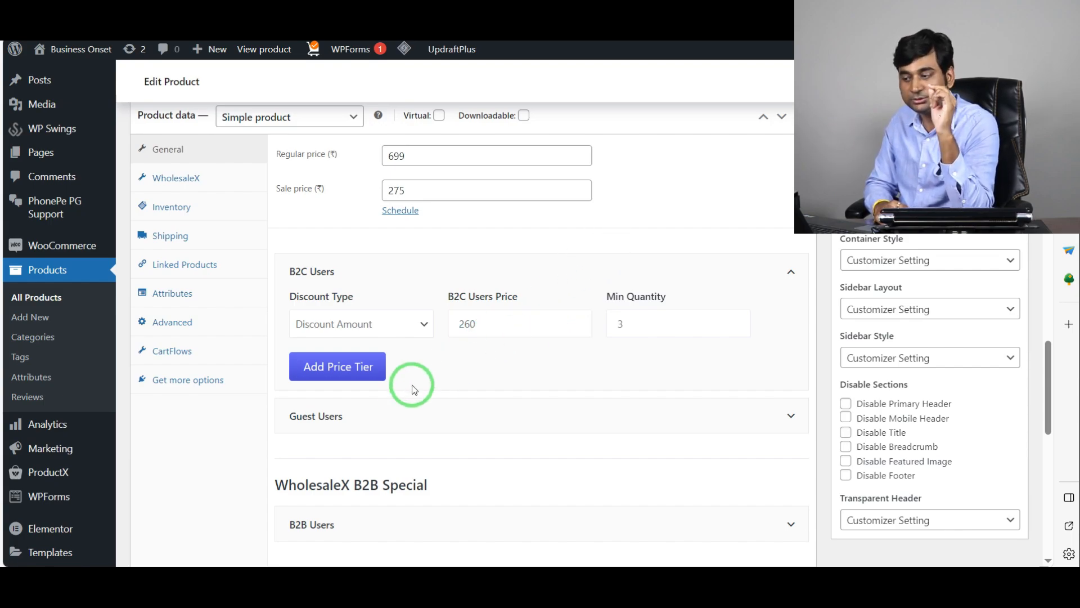
- Add a second B2C Users tier with Discount Amount, price 250 and minimum quantity 5, and dismiss the Pro upgrade offer
click(343, 366)
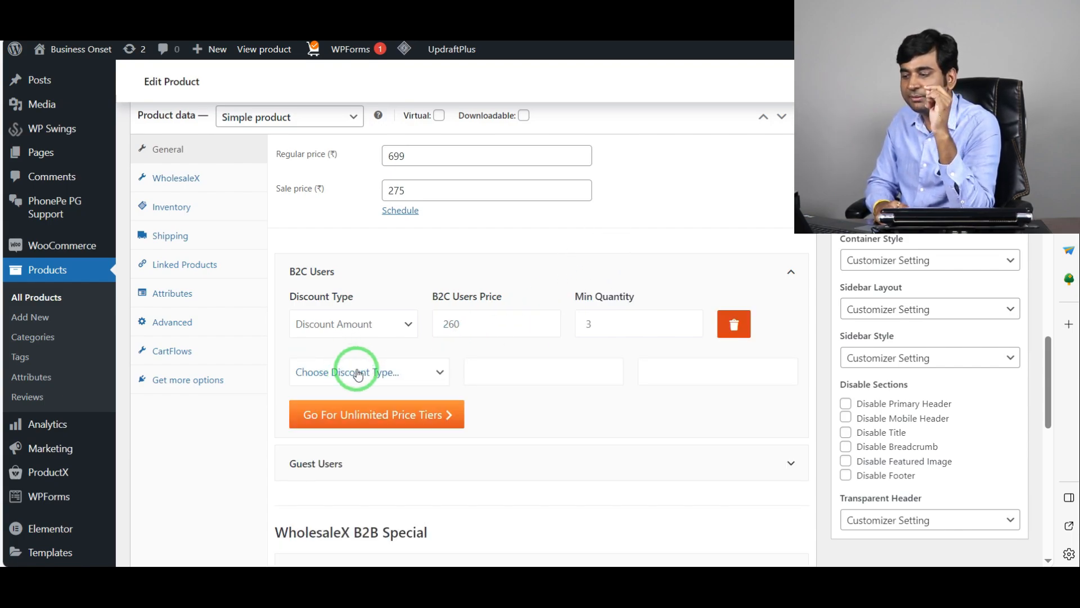
scroll(358, 374, down, 2)
click(367, 292)
click(438, 357)
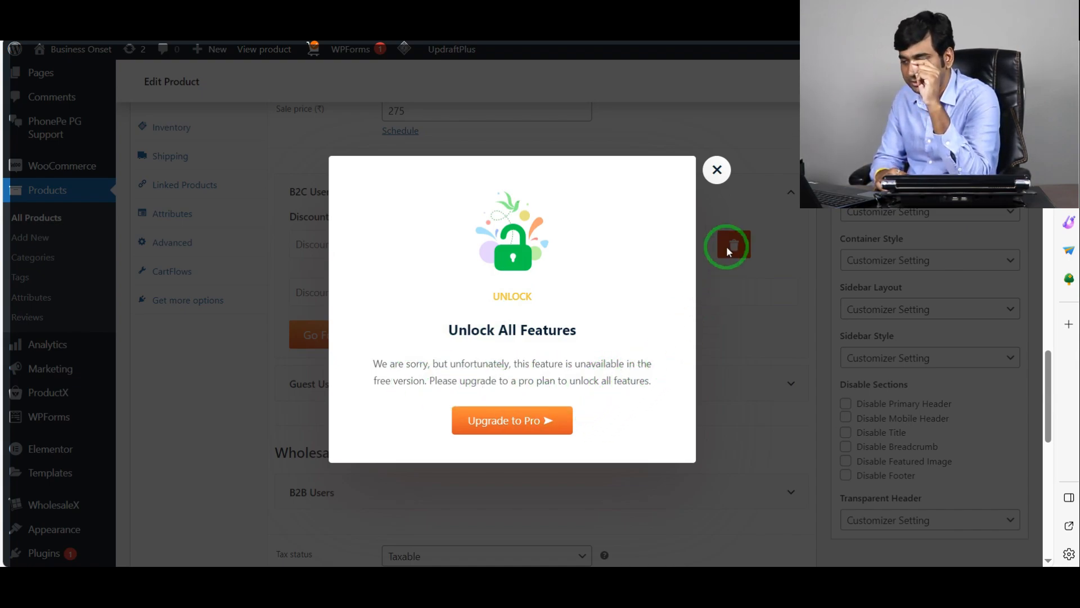
click(717, 171)
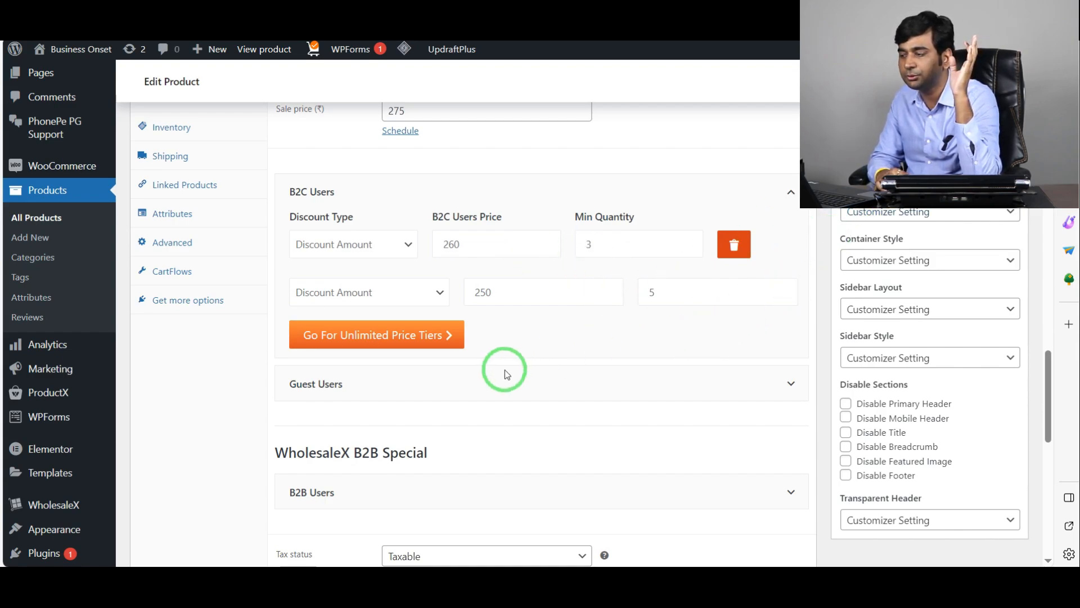
- Expand the B2B Users pricing under WholesaleX B2B Special
scroll(507, 374, down, 2)
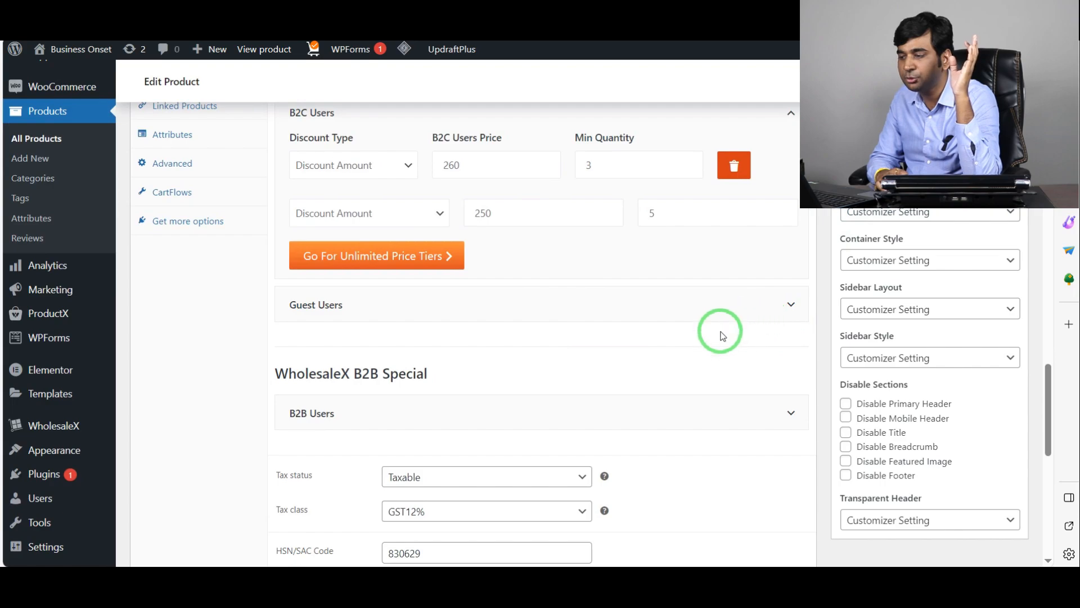
scroll(693, 407, down, 4)
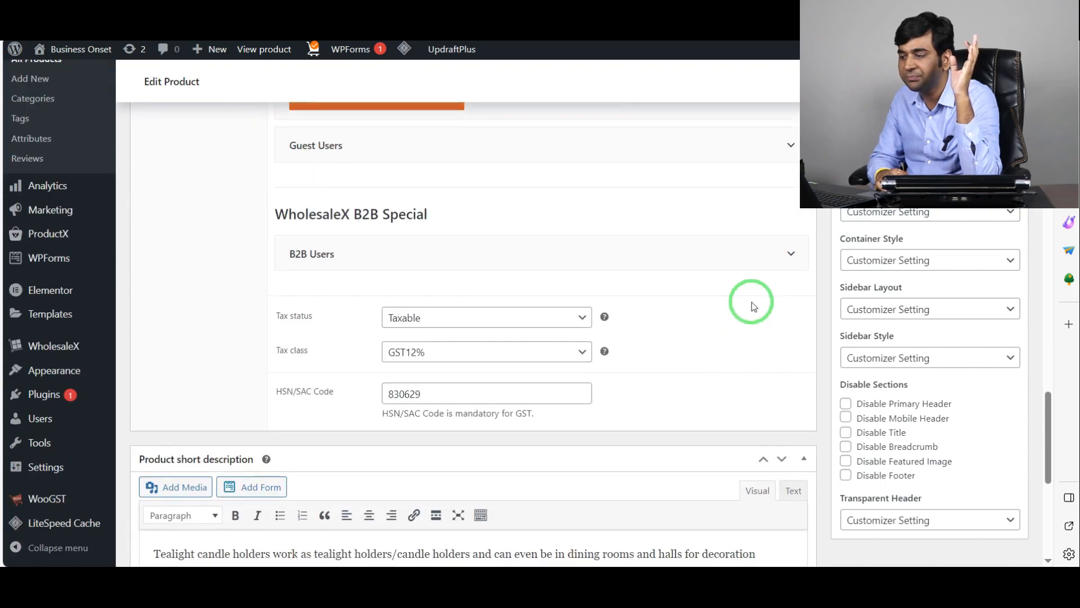
click(761, 252)
- Set the B2B Users sale price to 275 and the base price to 268
click(355, 306)
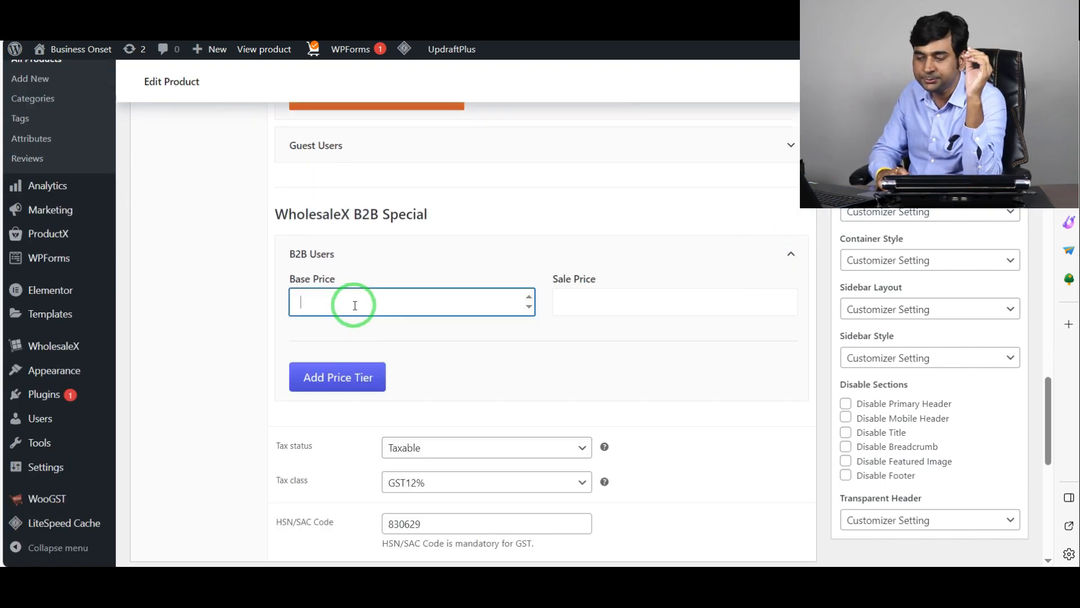
scroll(354, 305, up, 1)
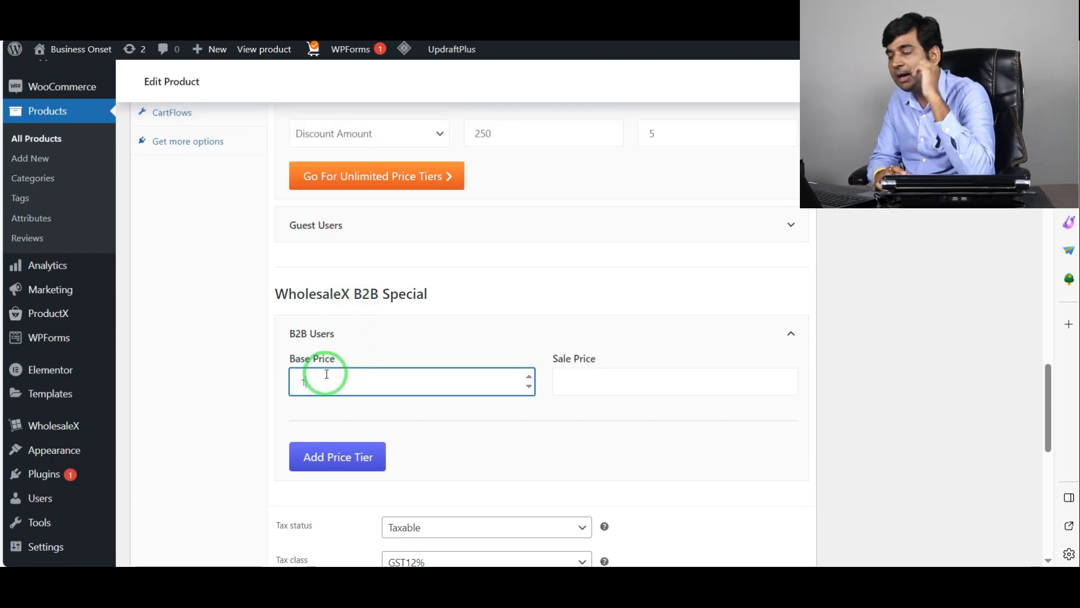
drag(326, 375, 222, 375)
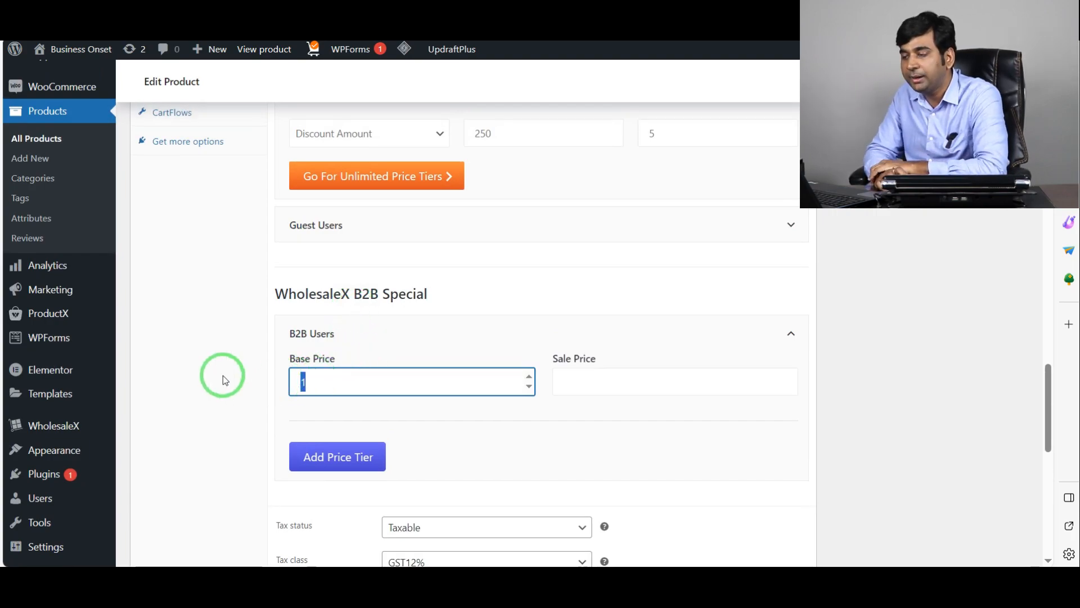
scroll(223, 376, up, 4)
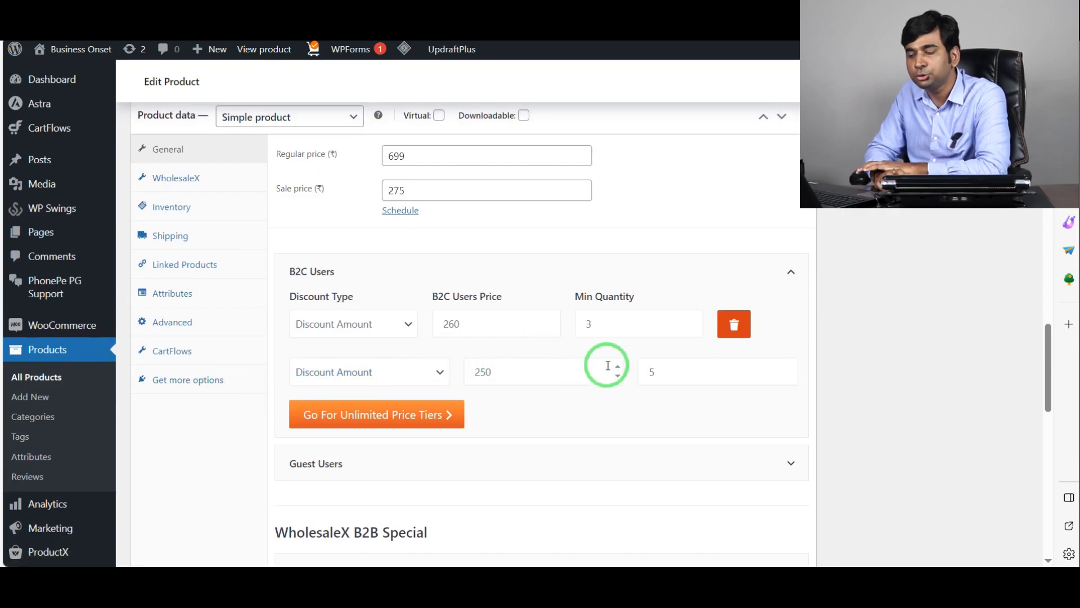
scroll(608, 366, down, 5)
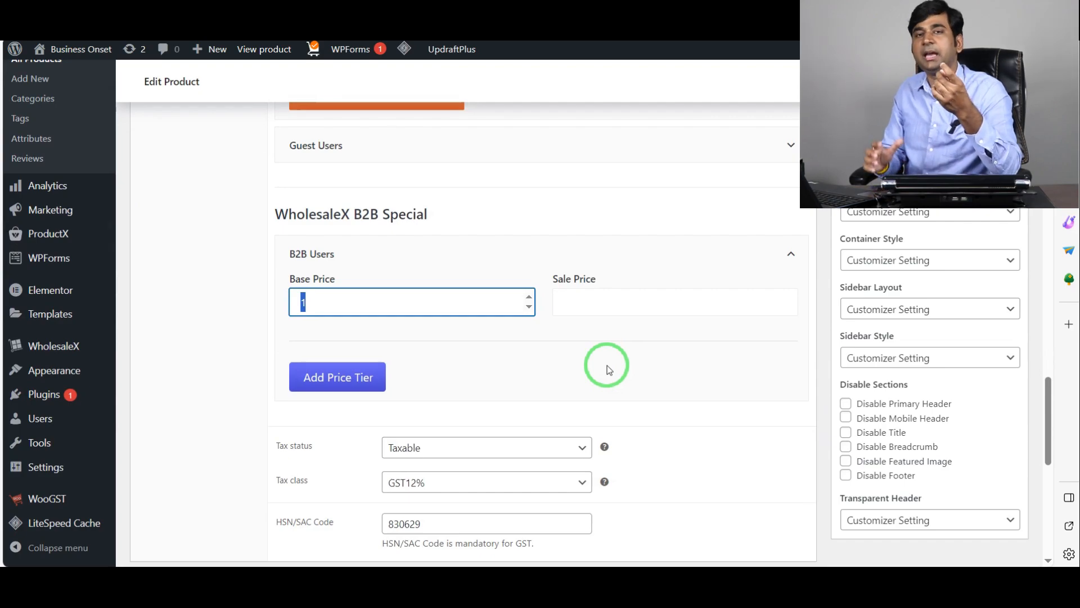
scroll(609, 370, up, 1)
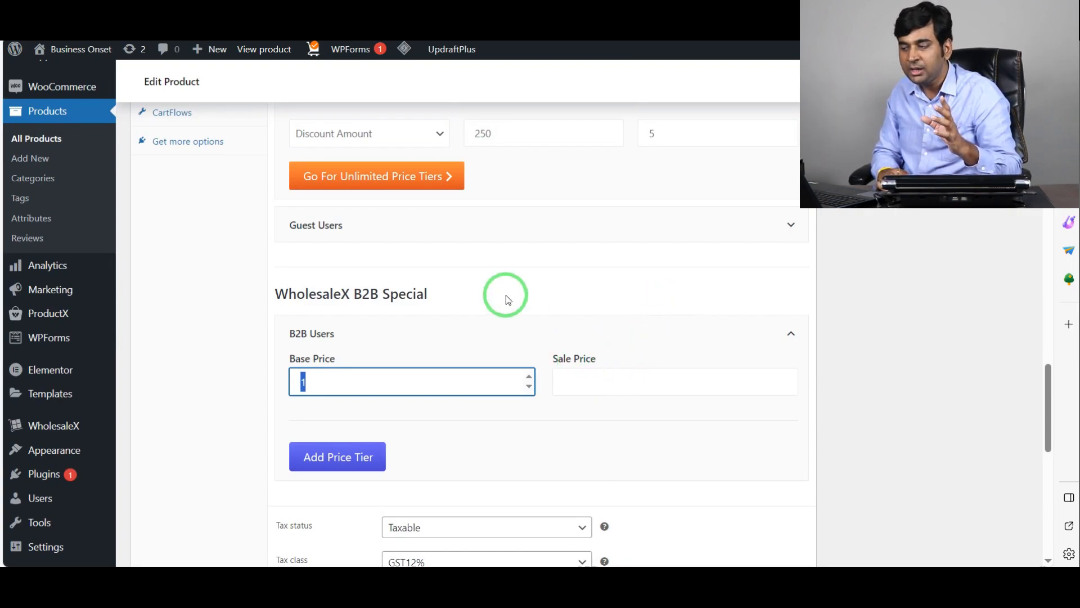
scroll(529, 374, up, 5)
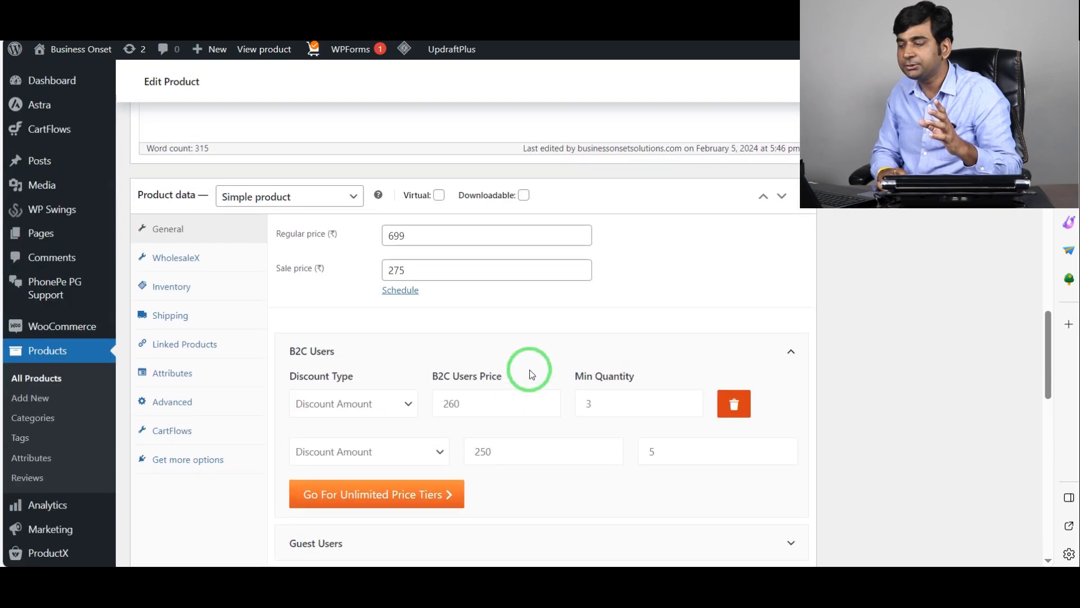
scroll(459, 266, down, 5)
click(617, 382)
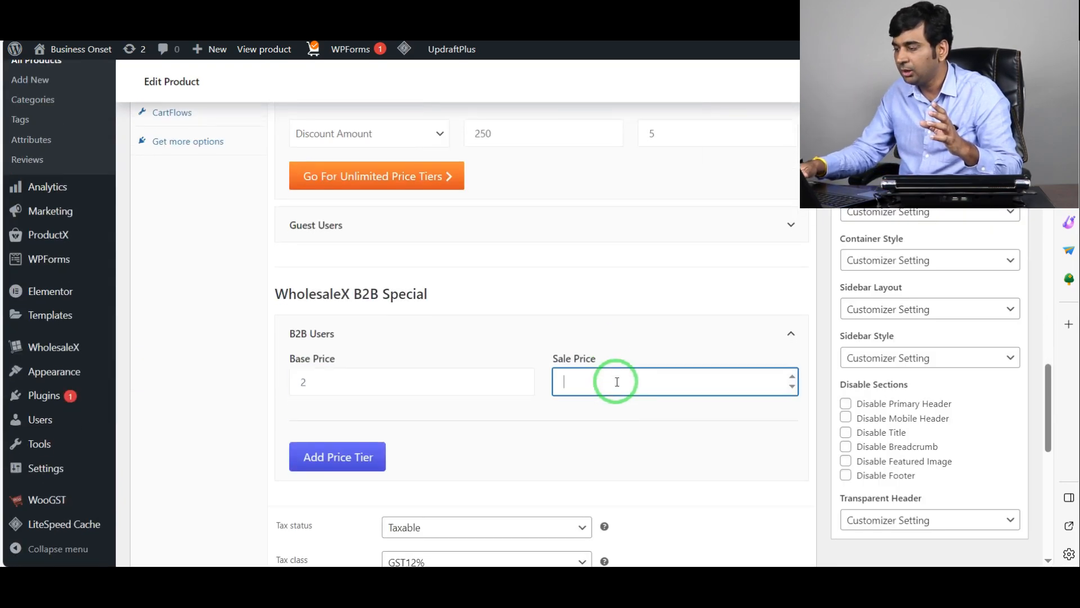
text(275)
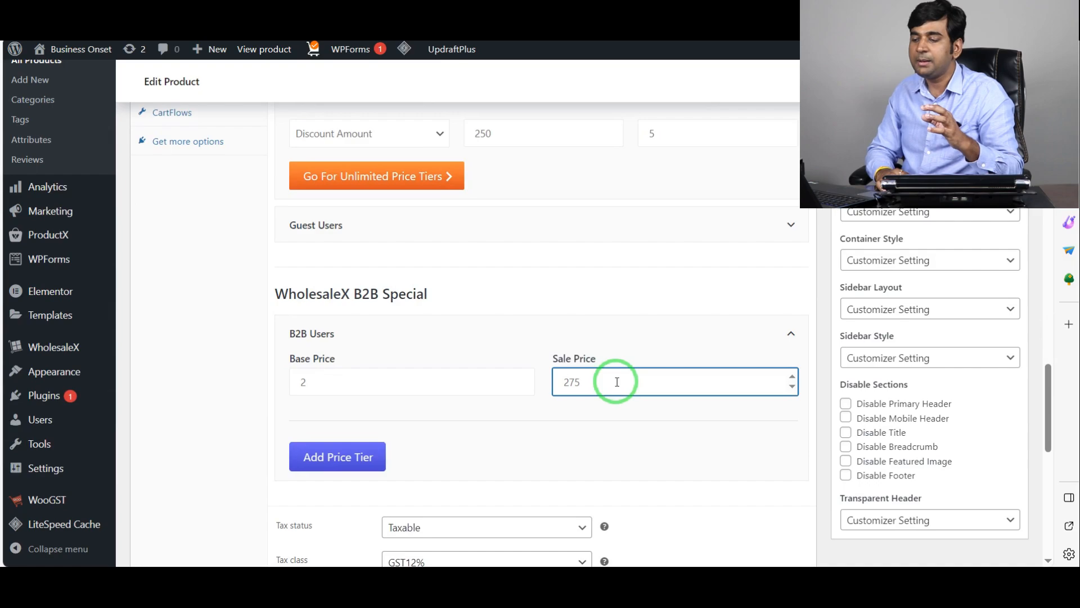
drag(326, 376, 217, 373)
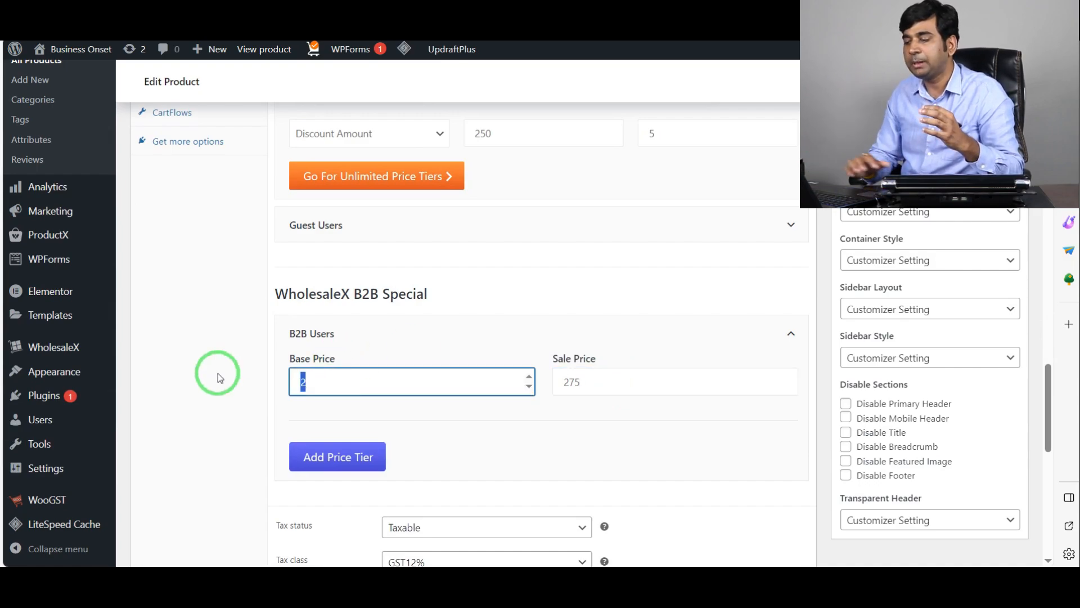
text(268)
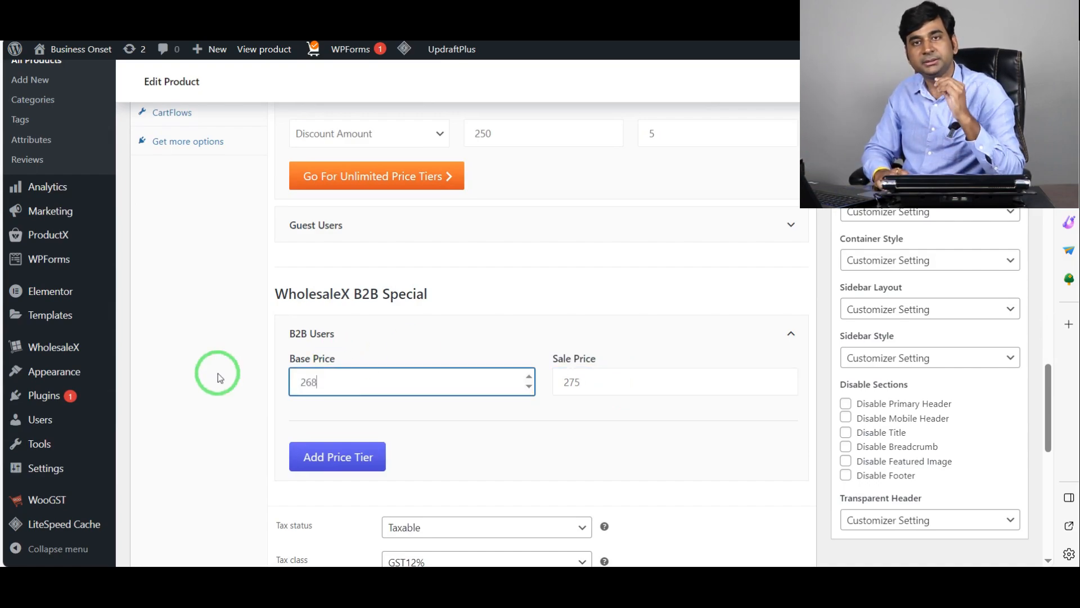
- Add a first B2B Users price tier with Discount Amount, a minimum quantity of 5 and a price of 240
click(210, 392)
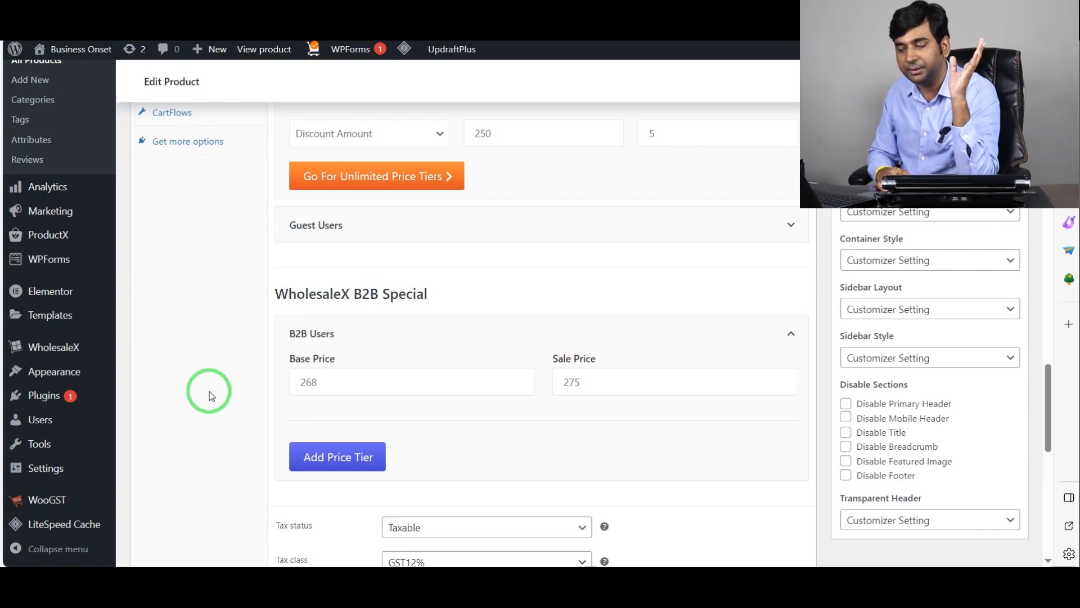
scroll(284, 389, down, 2)
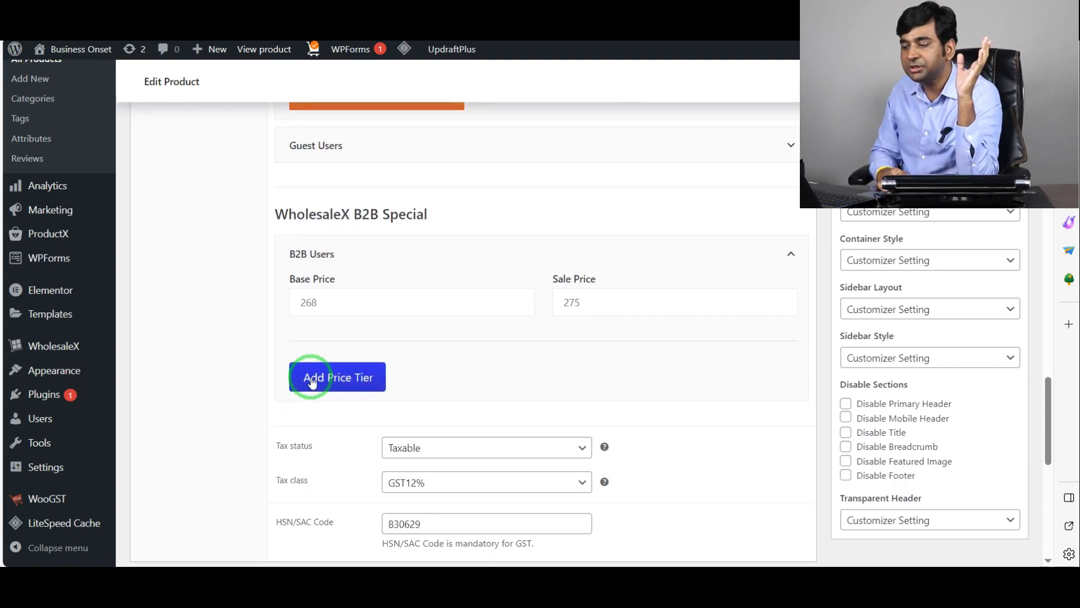
click(315, 376)
click(396, 389)
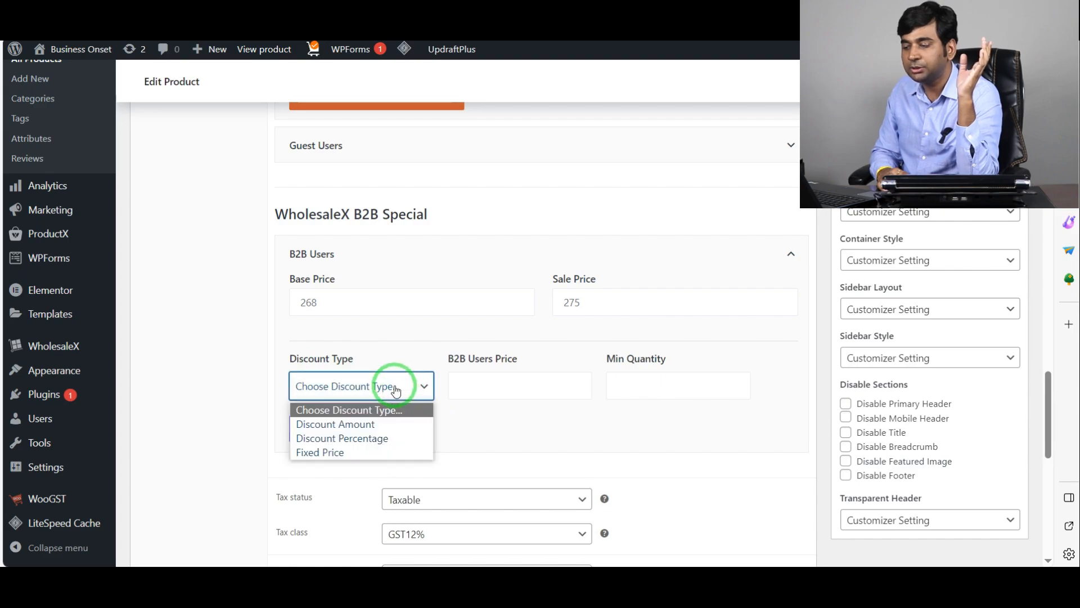
click(375, 428)
click(477, 387)
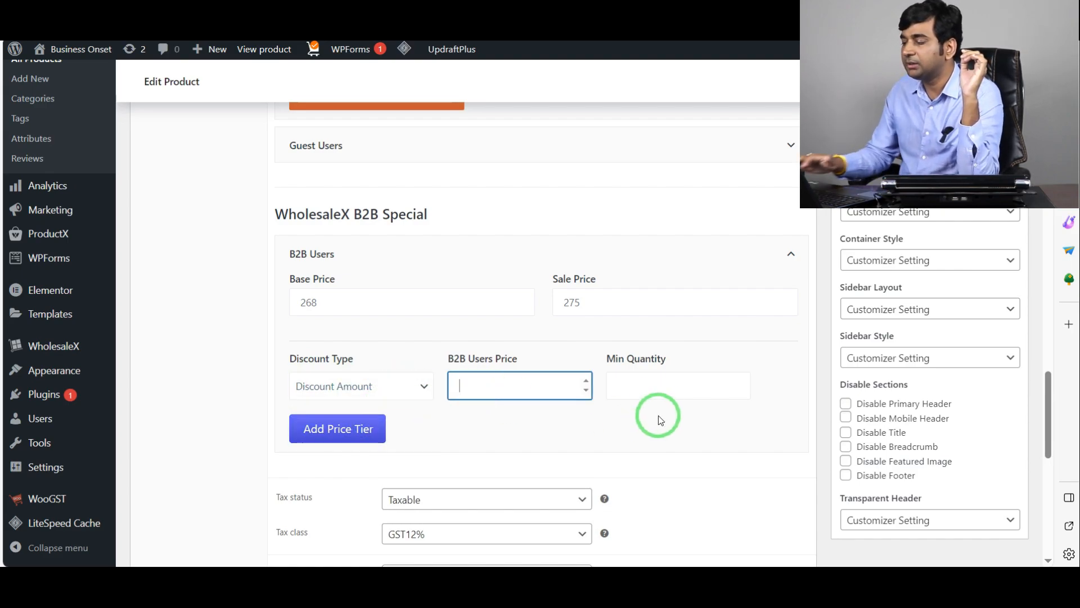
click(657, 379)
text(5)
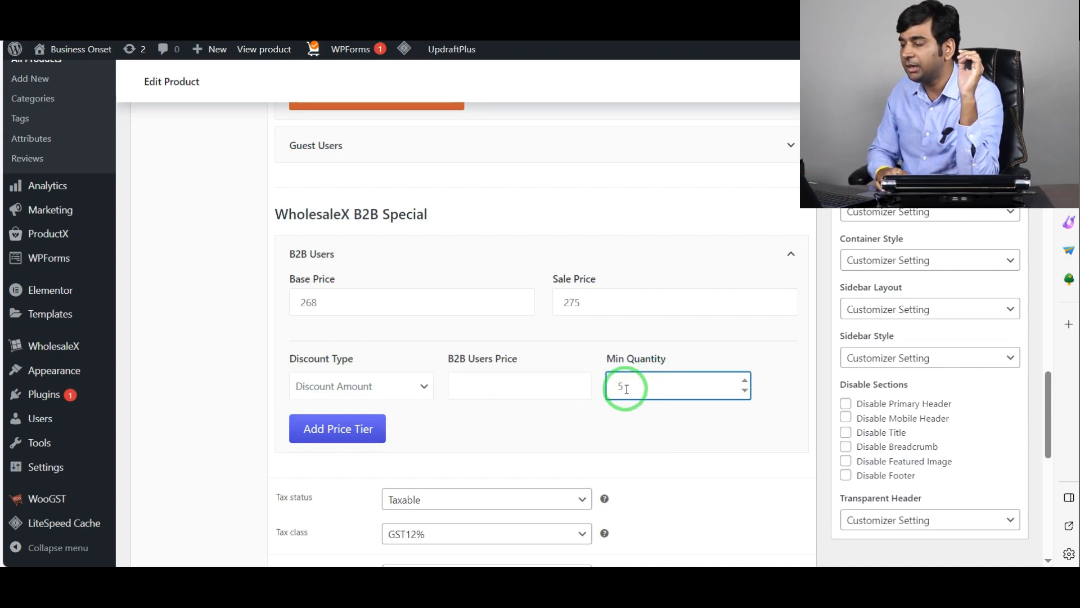
click(477, 384)
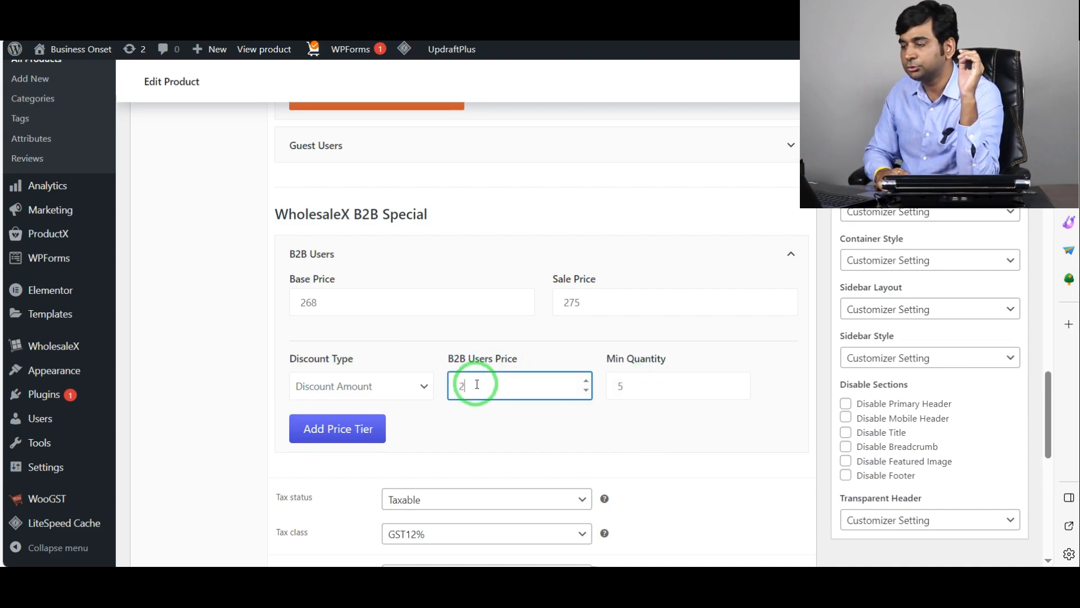
click(222, 330)
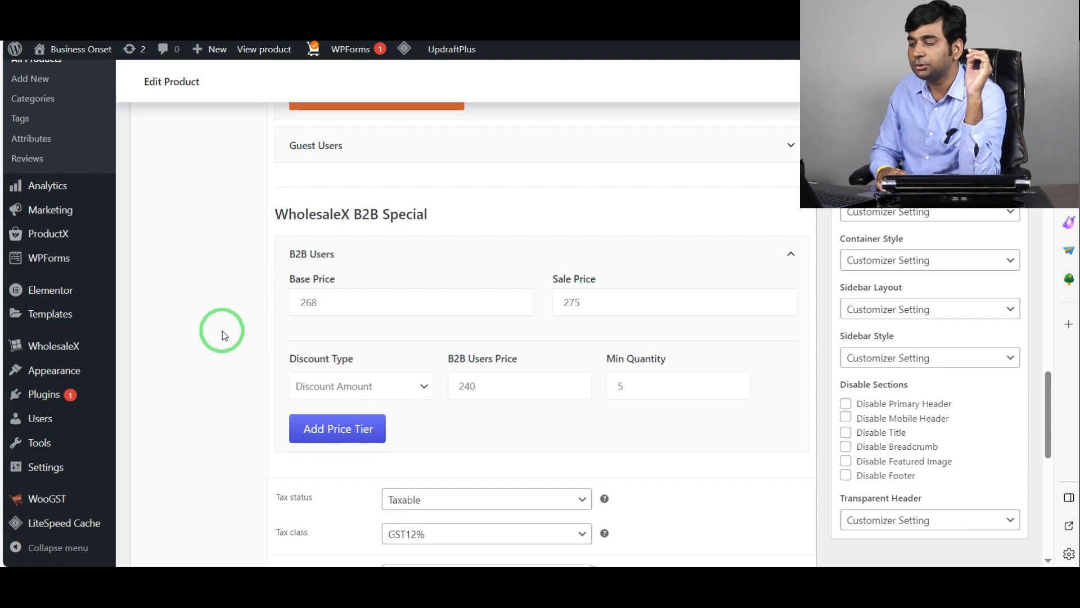
- Add a second B2B Users price tier with Discount Amount and a minimum quantity of 11
click(362, 440)
scroll(362, 448, down, 1)
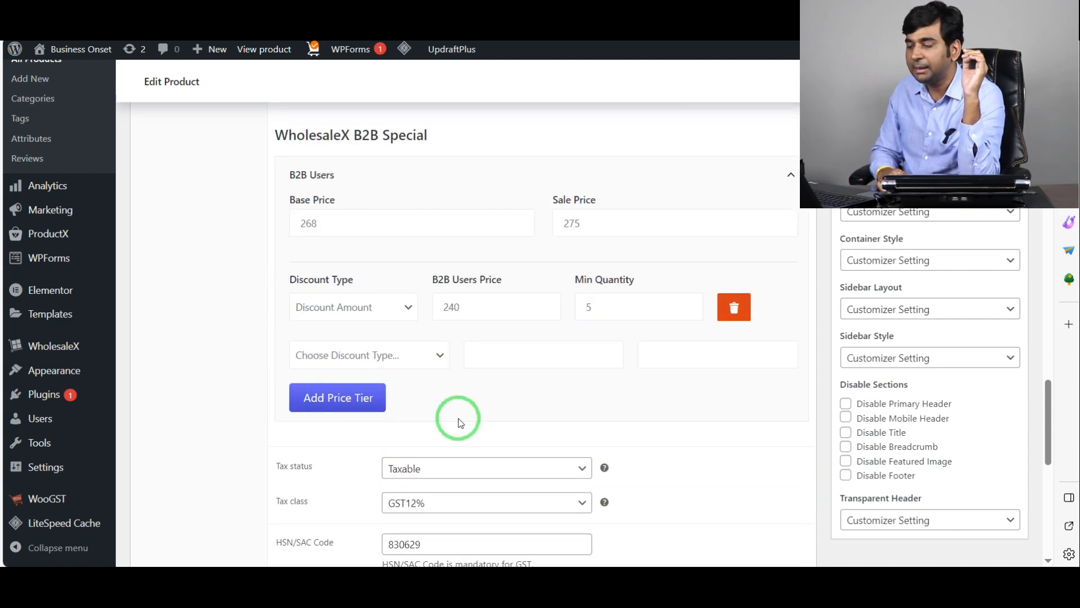
click(394, 355)
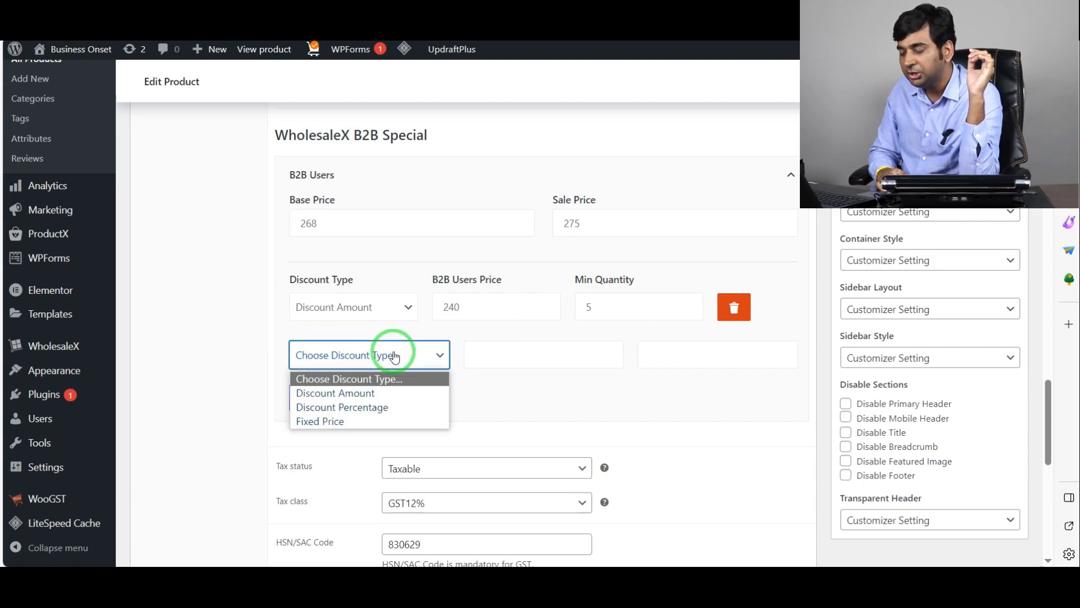
click(366, 394)
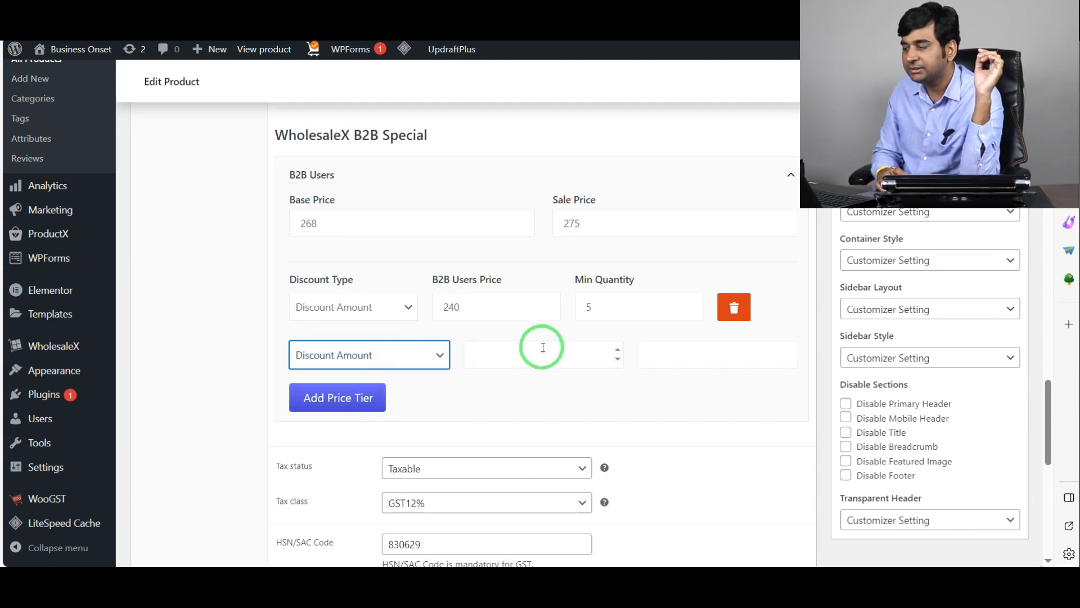
click(538, 355)
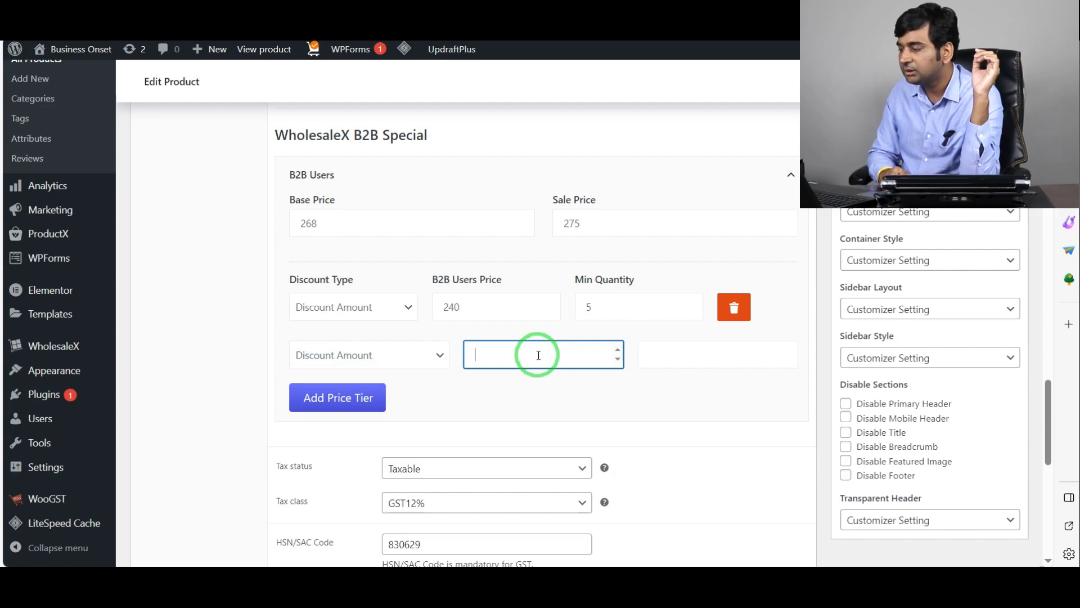
click(657, 351)
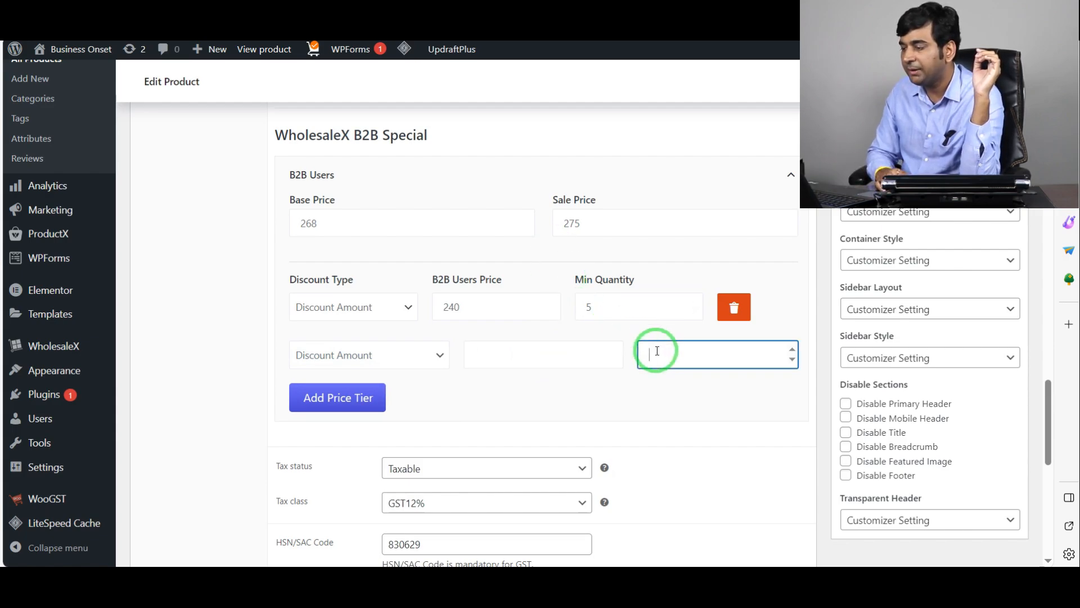
scroll(618, 360, up, 2)
- Set the second B2B Users tier's price to 220 and add an empty third tier below it
click(512, 436)
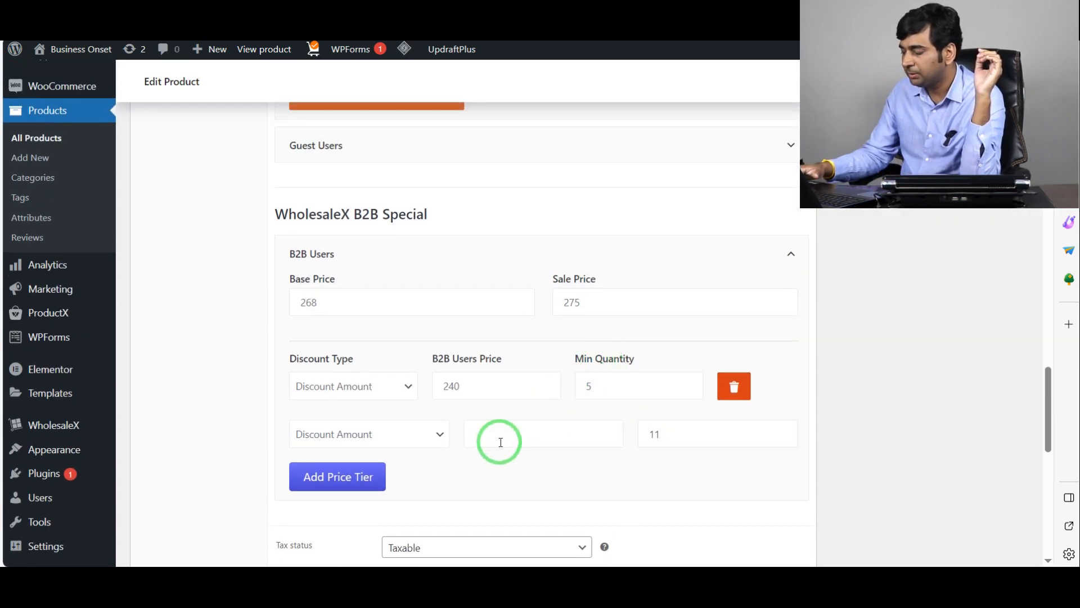
scroll(502, 439, down, 2)
text(122)
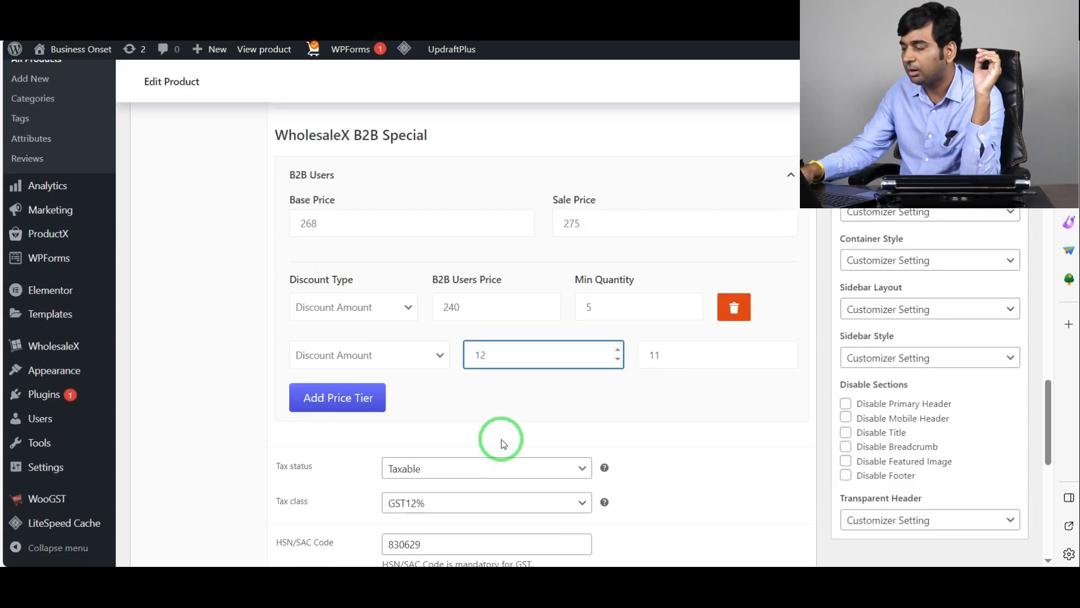
key(BackSpace)
key(BackSpace)
key(BackSpace)
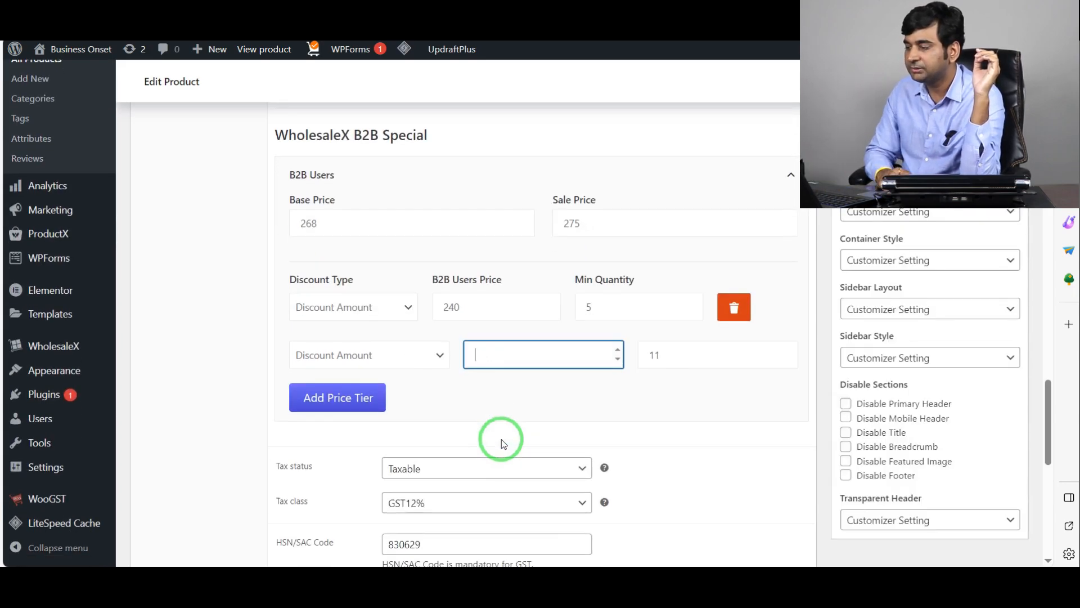
text(220)
click(553, 388)
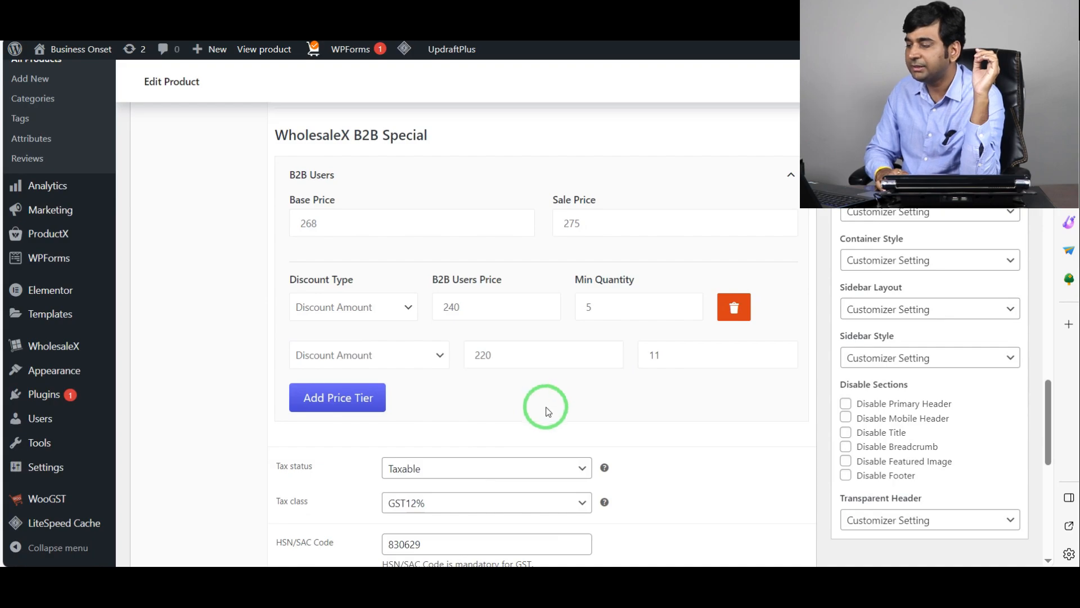
click(373, 404)
scroll(372, 397, down, 2)
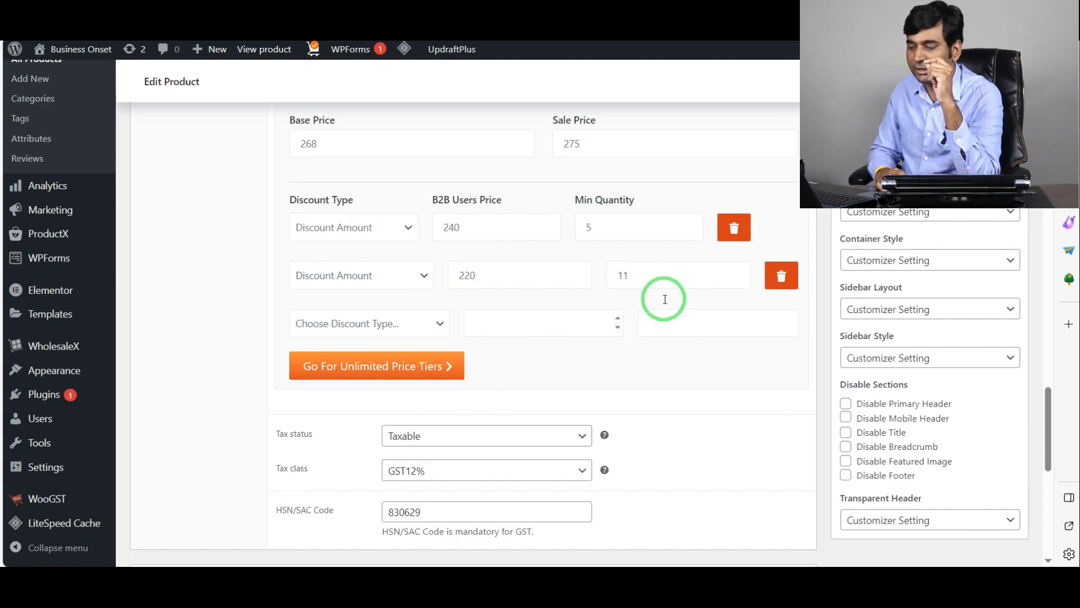
scroll(616, 366, up, 1)
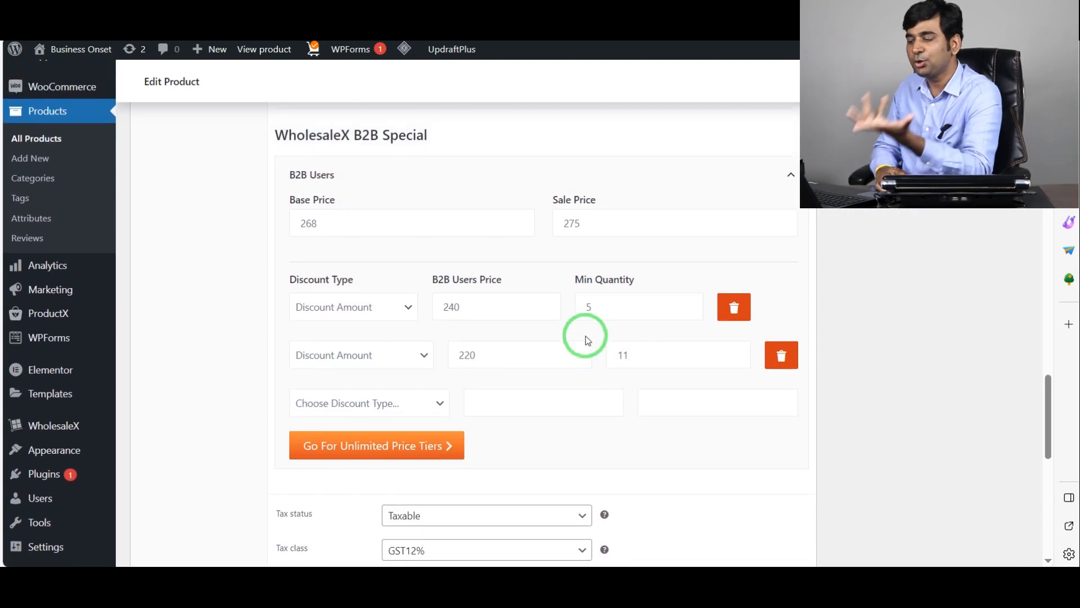
scroll(588, 340, down, 1)
- Expand the Guest Users pricing and add a first tier with Discount Amount, price 260 and minimum quantity 3
scroll(586, 336, up, 5)
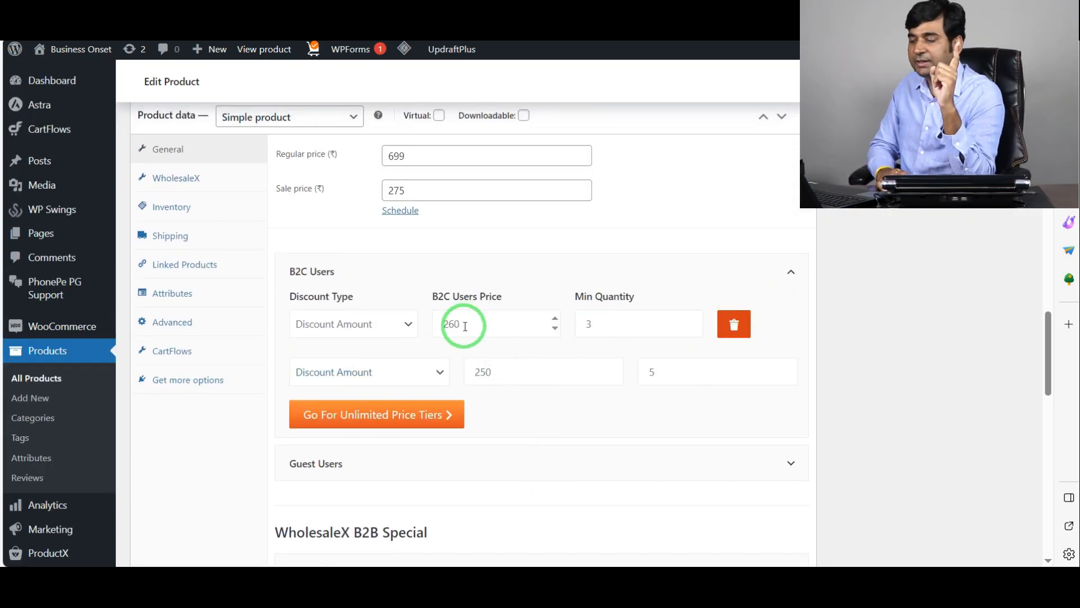
scroll(465, 326, down, 3)
click(772, 308)
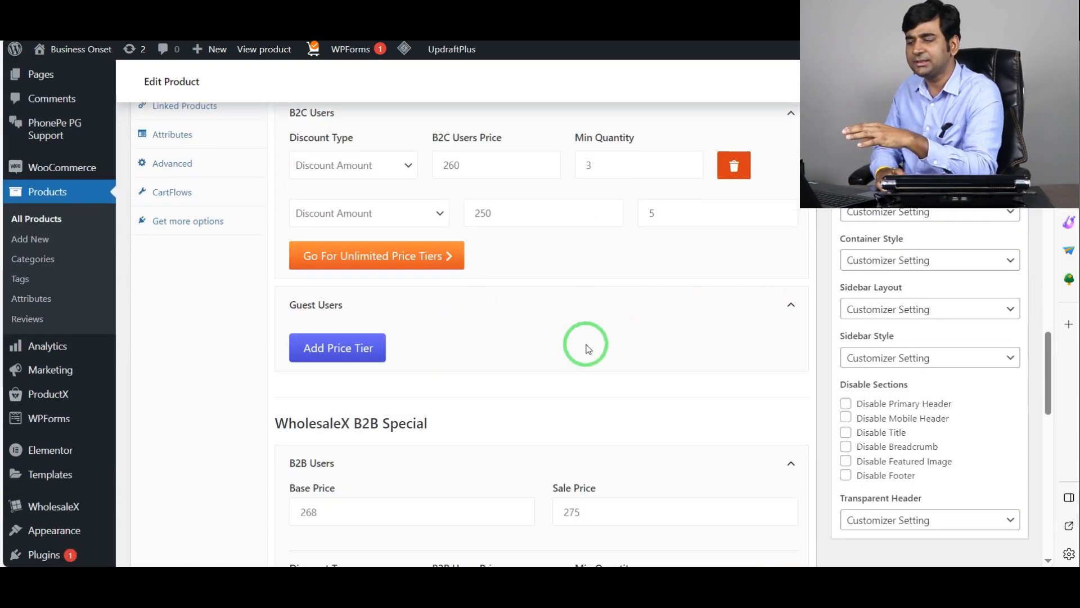
click(397, 346)
click(385, 358)
click(382, 395)
click(487, 348)
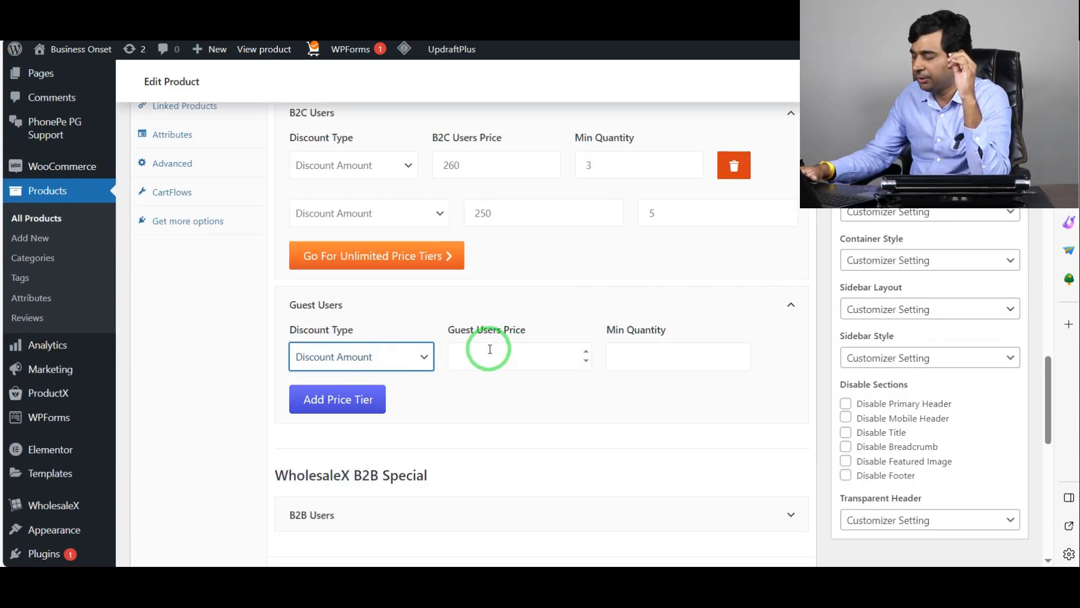
text(260)
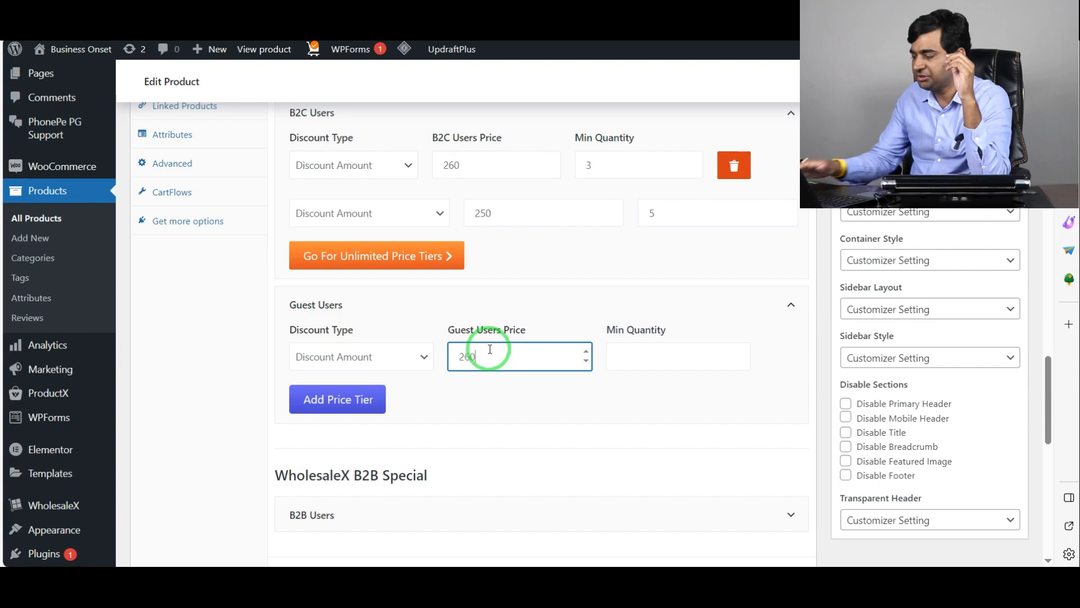
click(685, 355)
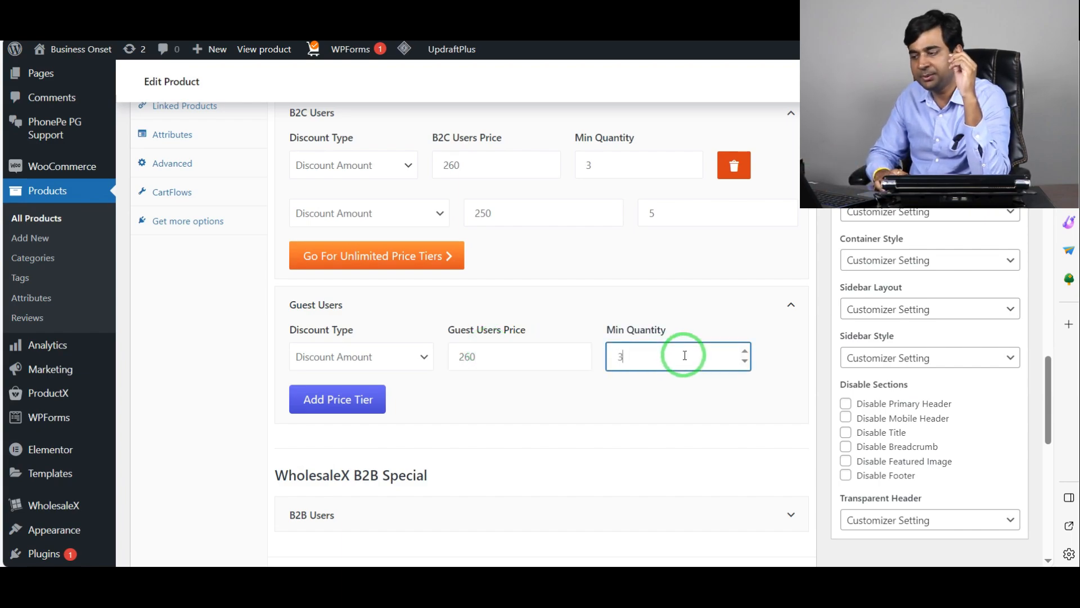
text(3)
- Add a second Guest Users tier with Discount Amount, price 250 and minimum quantity 5
click(377, 398)
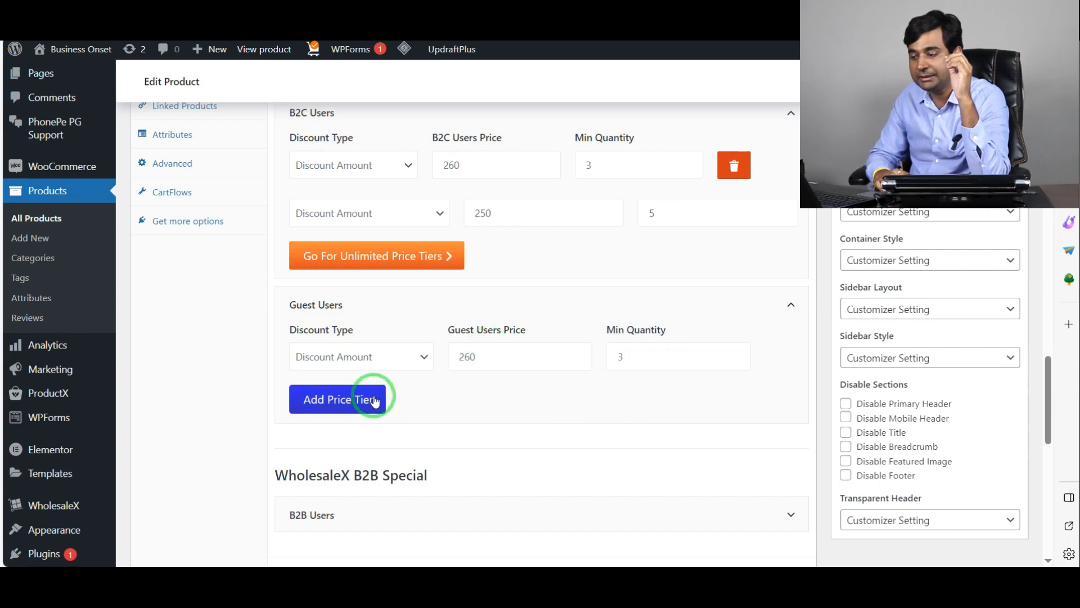
click(376, 403)
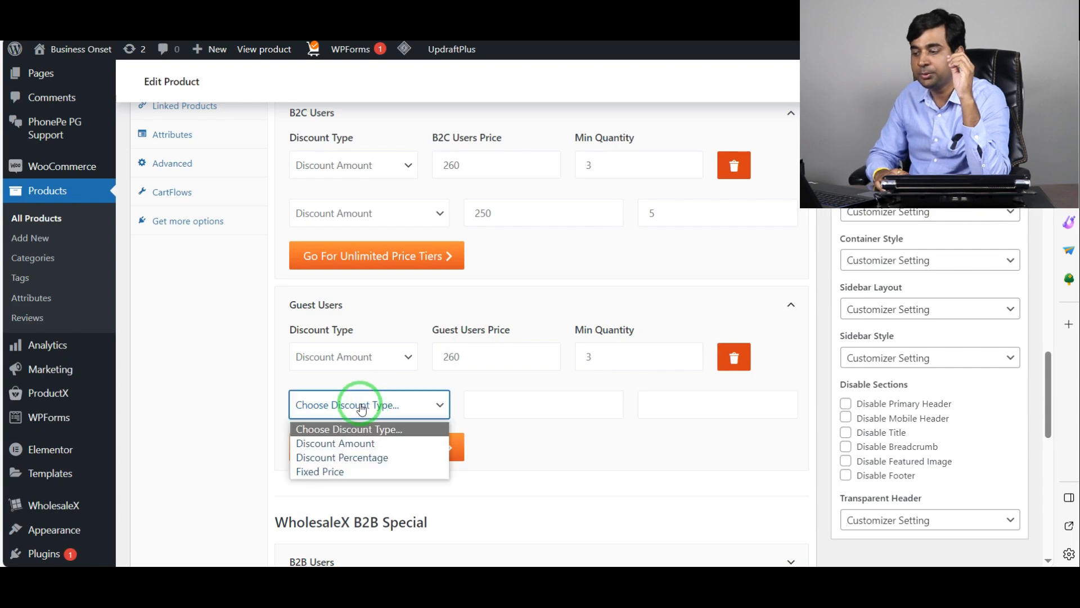
click(366, 445)
click(480, 404)
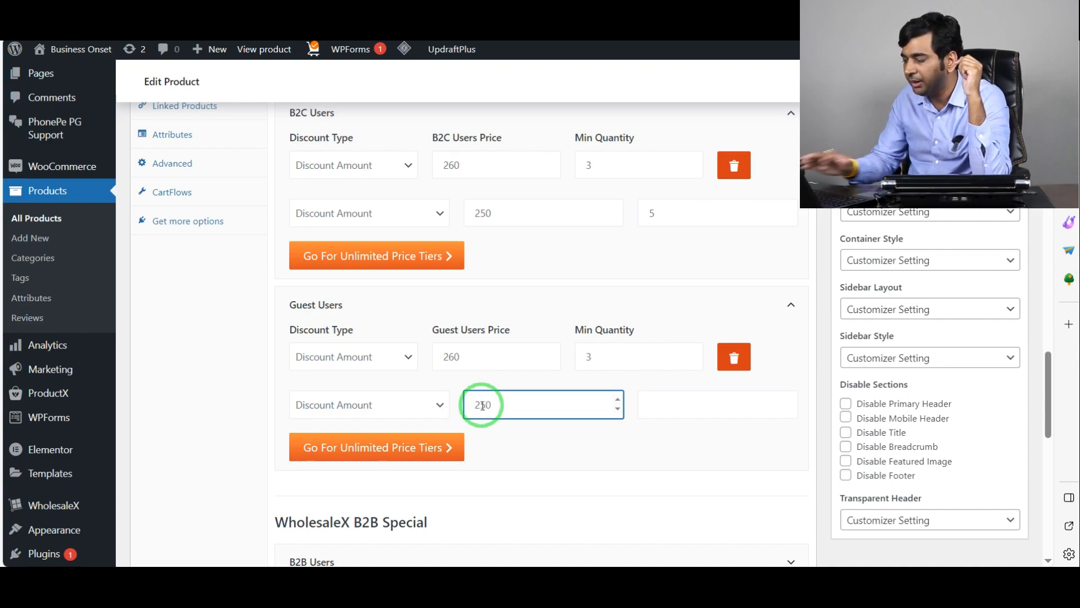
click(693, 410)
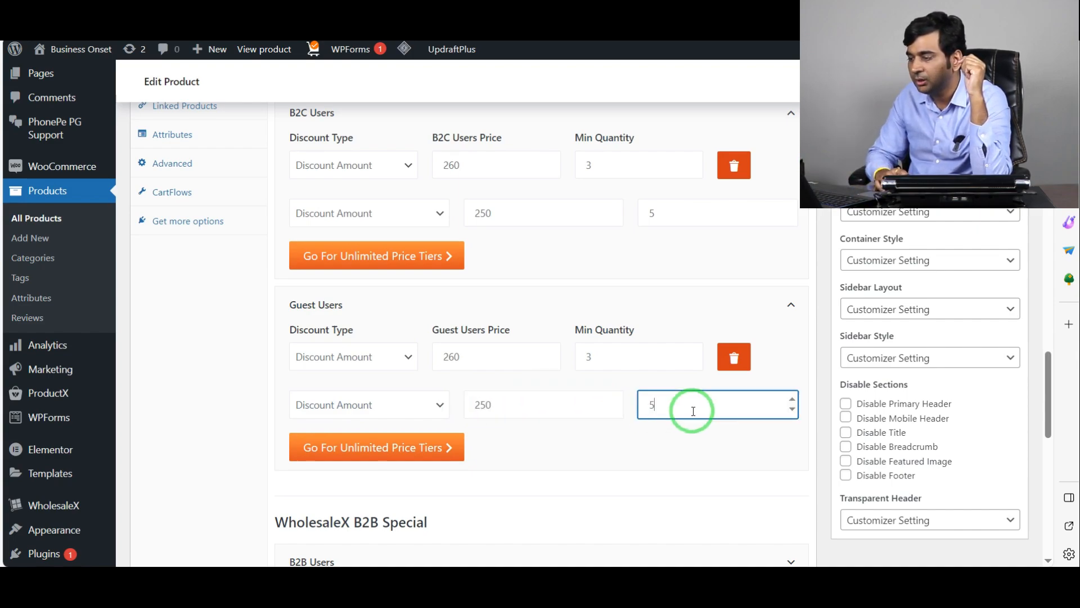
text(5)
click(681, 452)
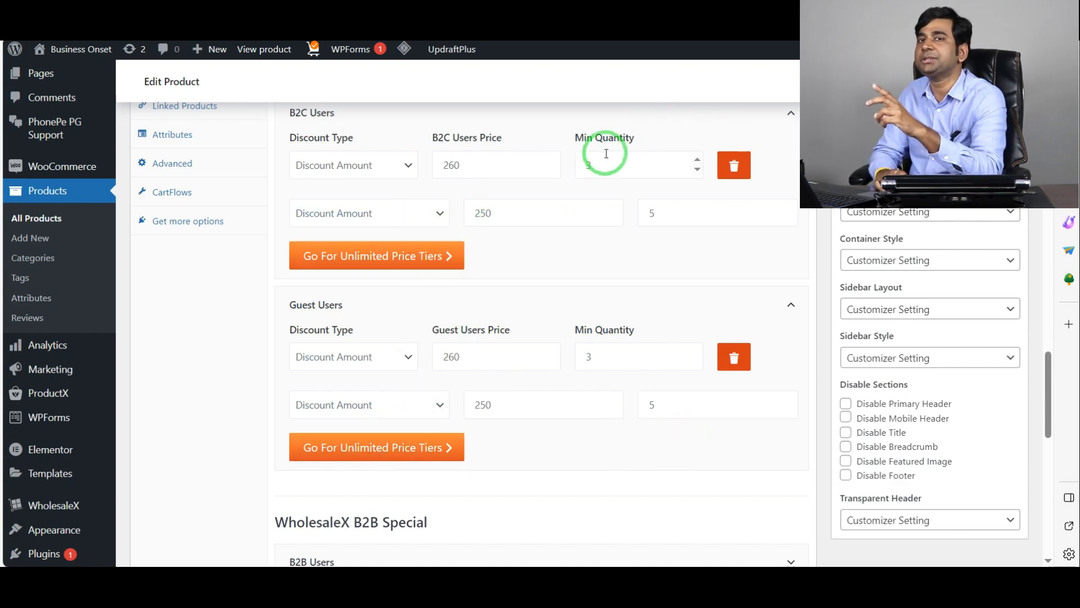
- Check the entered B2C and Guest Users price tiers and update the candle holder product
scroll(632, 157, down, 8)
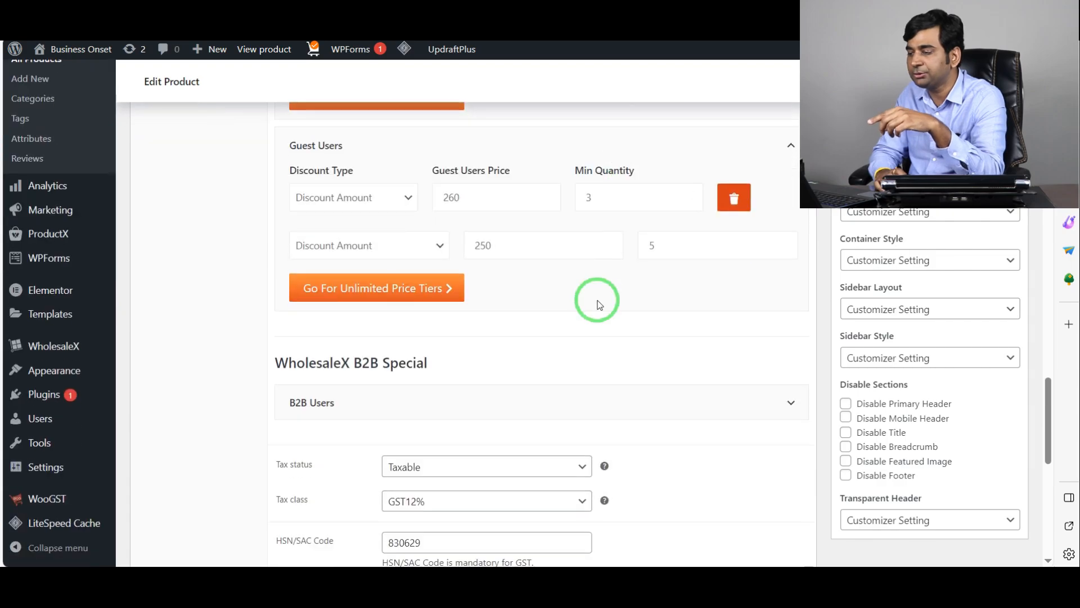
scroll(588, 317, up, 8)
scroll(588, 317, up, 10)
scroll(754, 260, down, 10)
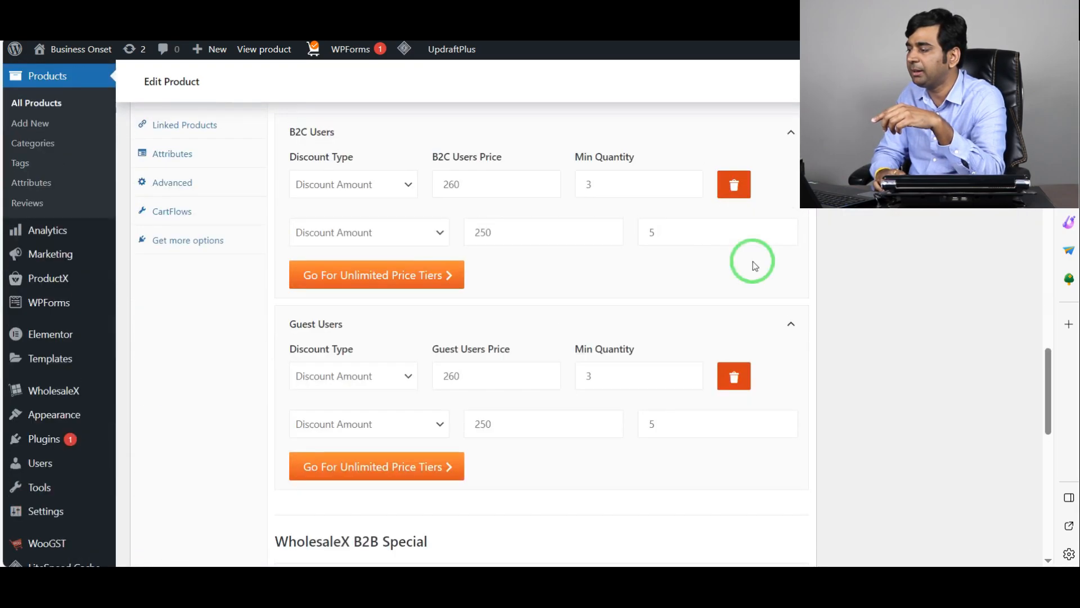
scroll(1032, 244, up, 15)
scroll(1022, 478, up, 3)
scroll(1010, 396, down, 4)
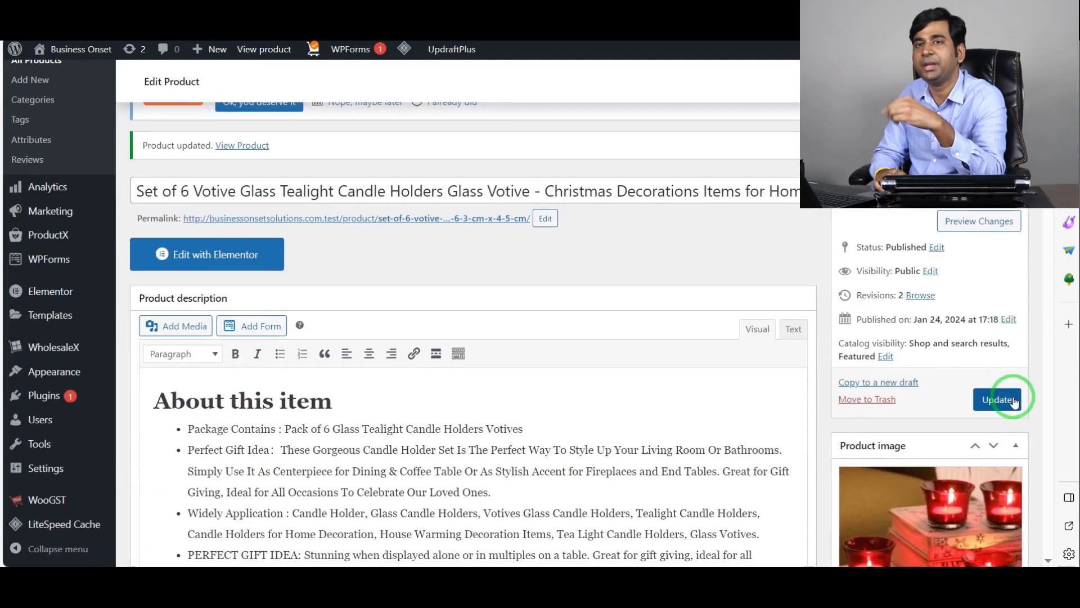
click(1007, 397)
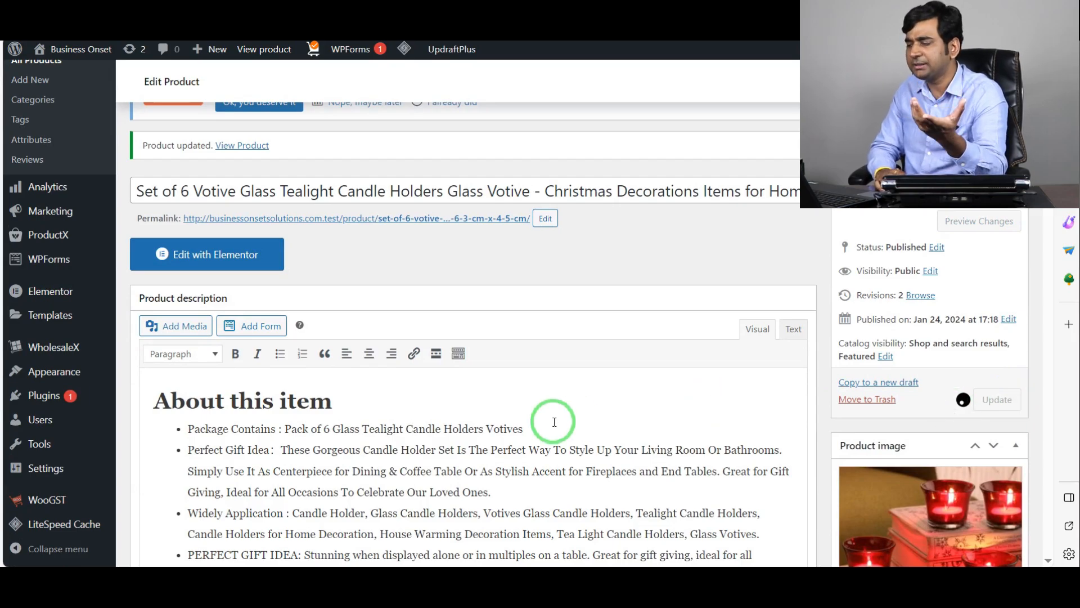
- Expand the B2B Users pricing under WholesaleX B2B Special and review its prices and tiers
scroll(554, 421, down, 20)
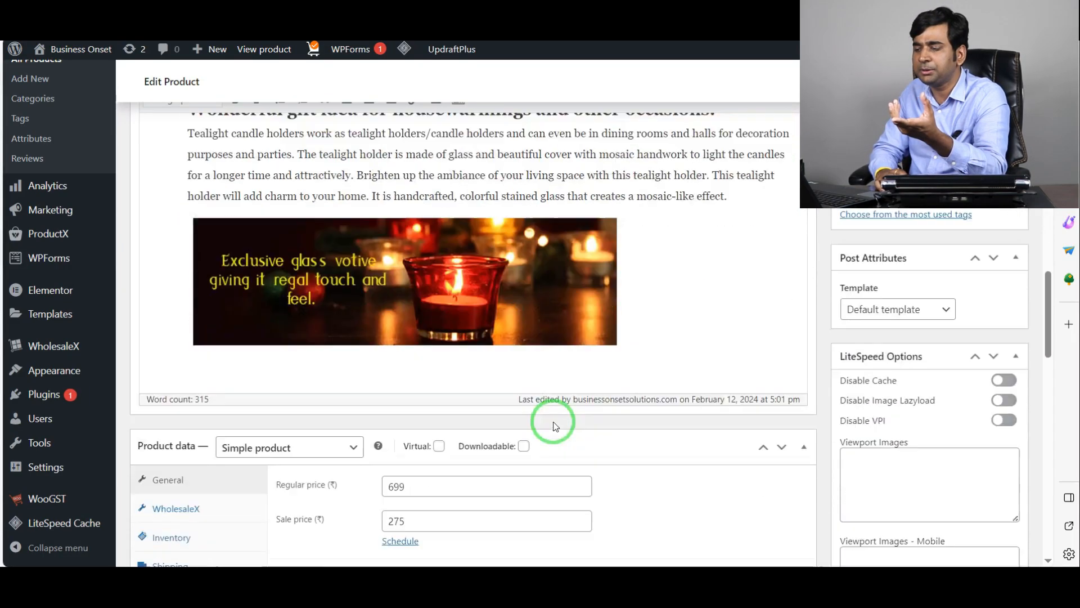
scroll(541, 433, down, 3)
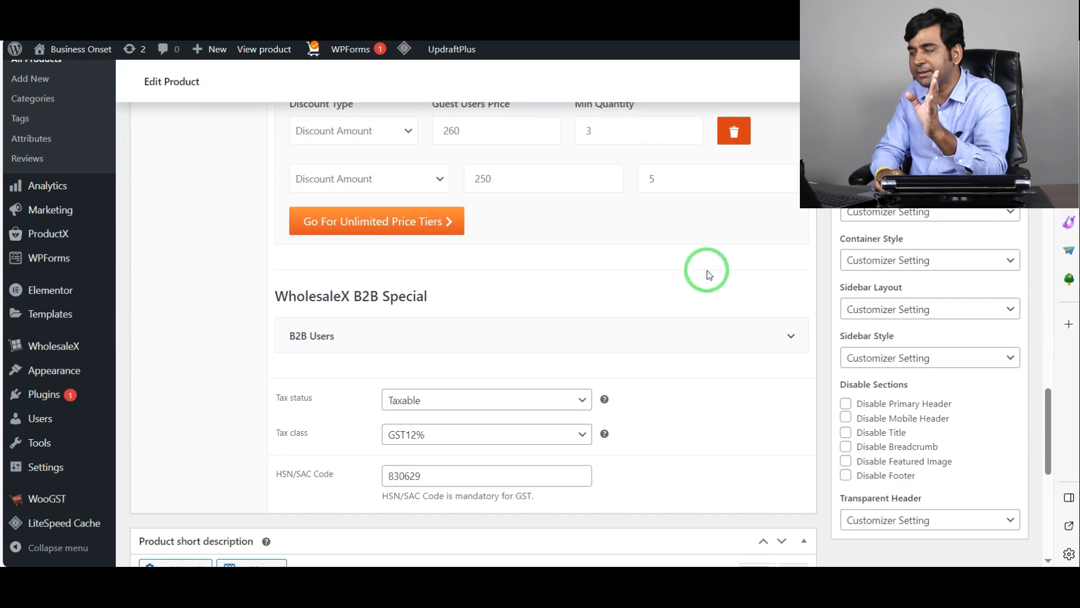
click(785, 337)
scroll(632, 362, down, 3)
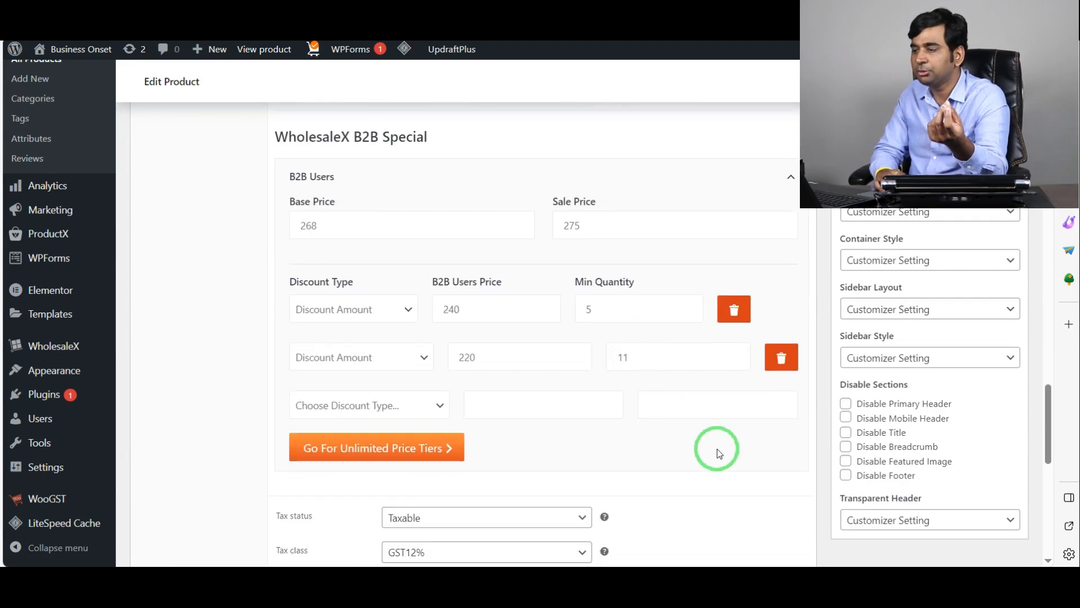
- Switch to the storefront and open the votive glass tealight candle holder set from the Candle Holder category
scroll(699, 437, up, 20)
scroll(708, 437, up, 10)
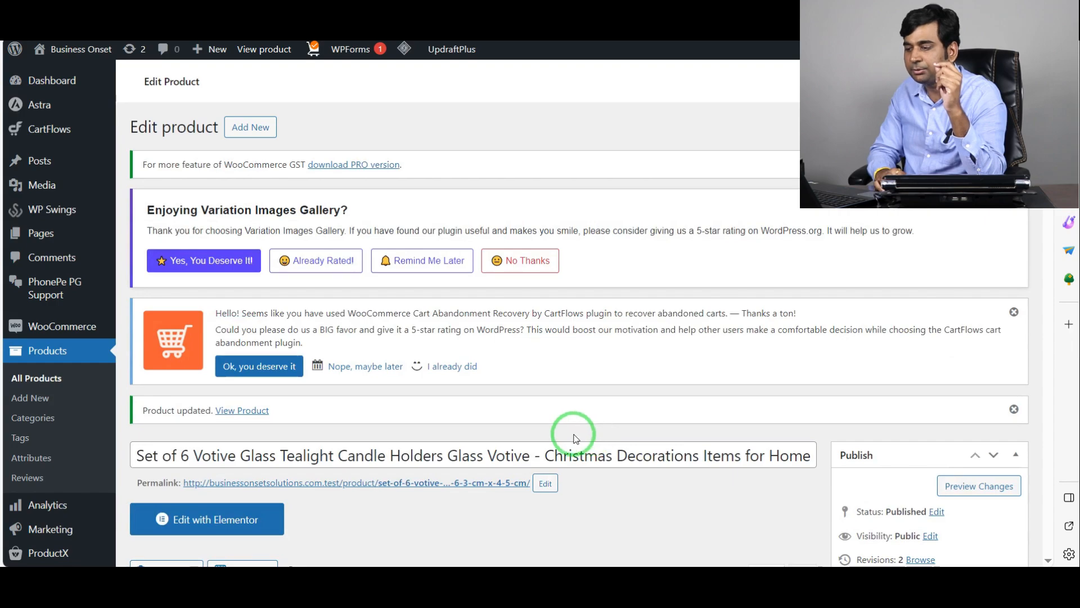
click(373, 538)
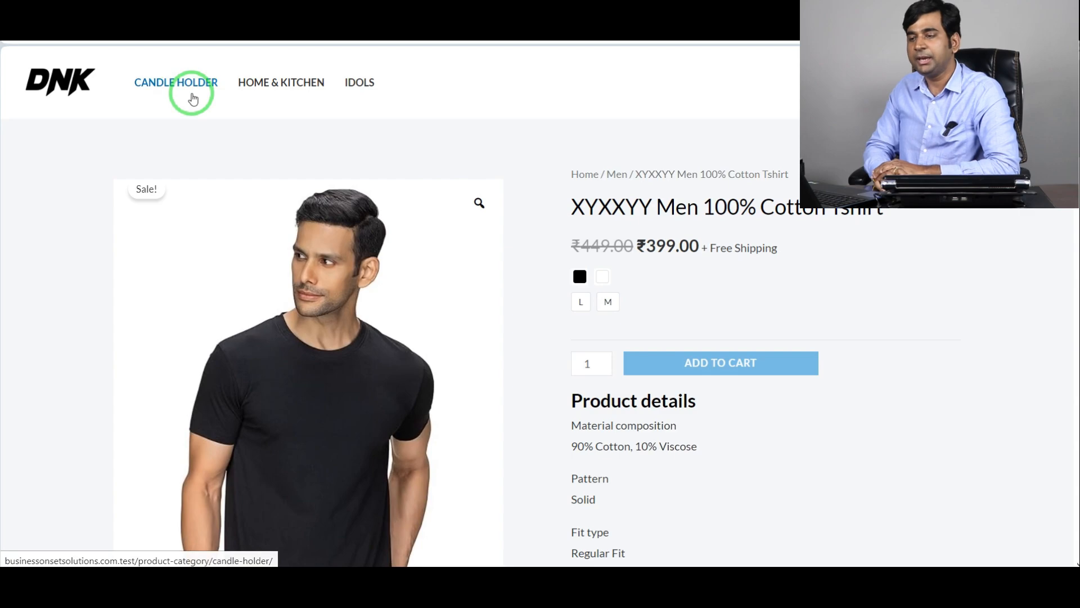
click(193, 99)
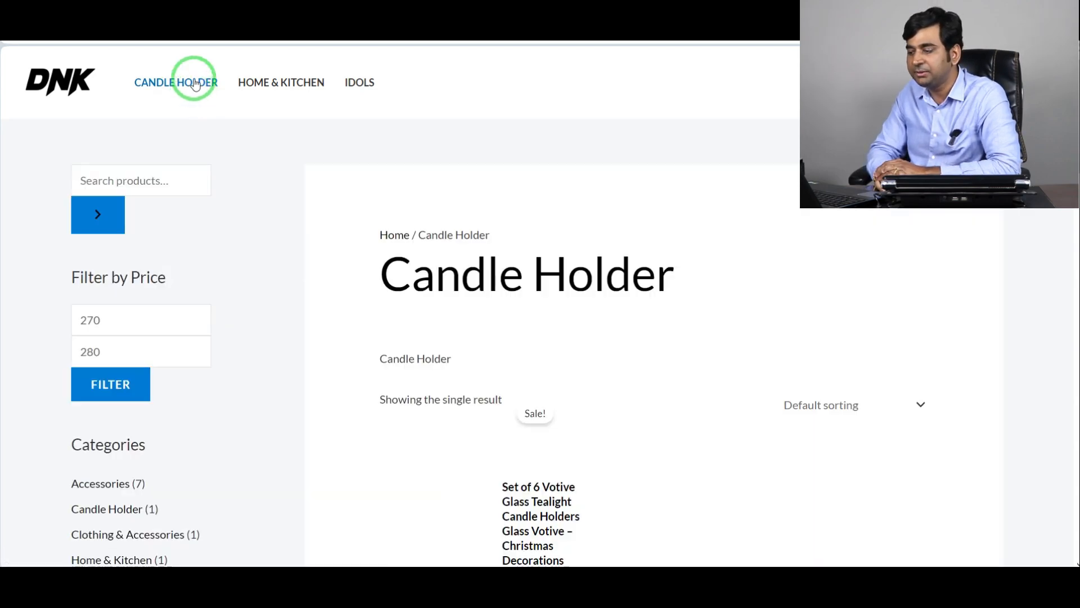
scroll(299, 177, down, 7)
scroll(304, 186, up, 1)
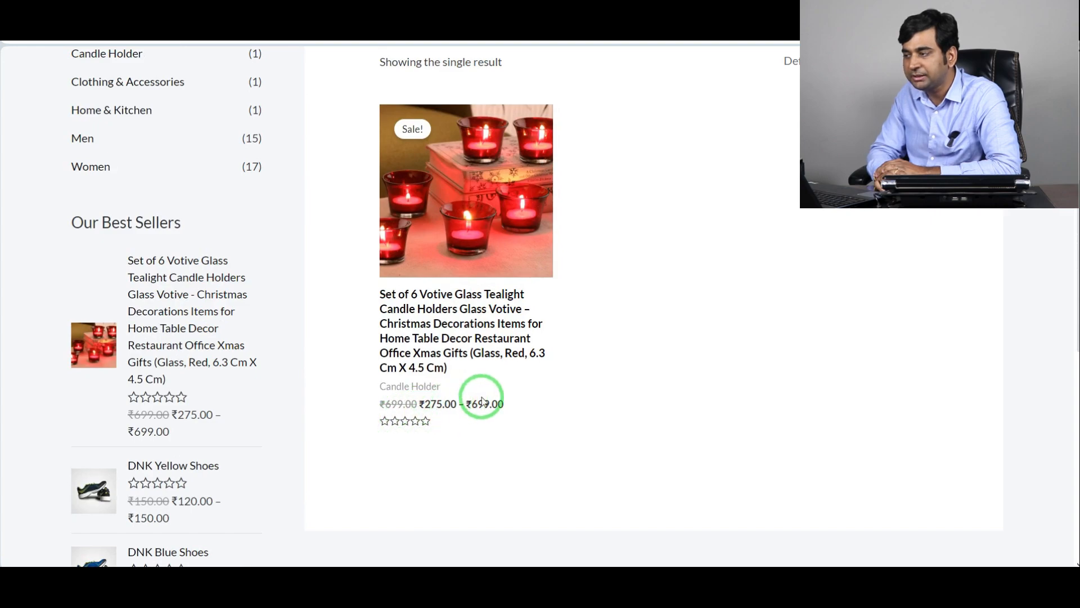
click(471, 317)
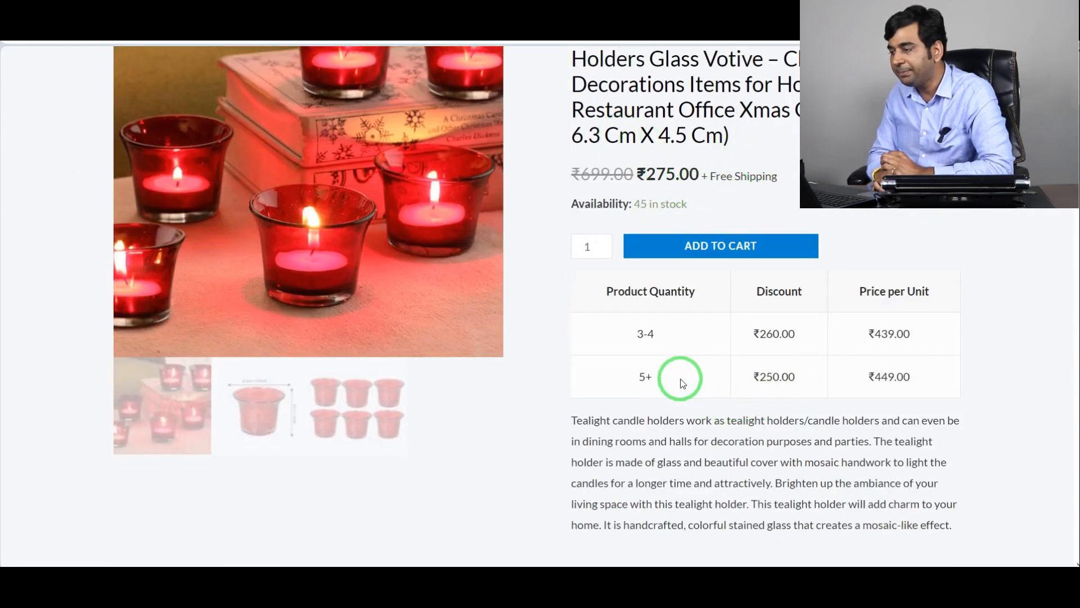
- Examine the candle holder's sale price and its tier table of product quantity, discount and price per unit
scroll(709, 366, up, 1)
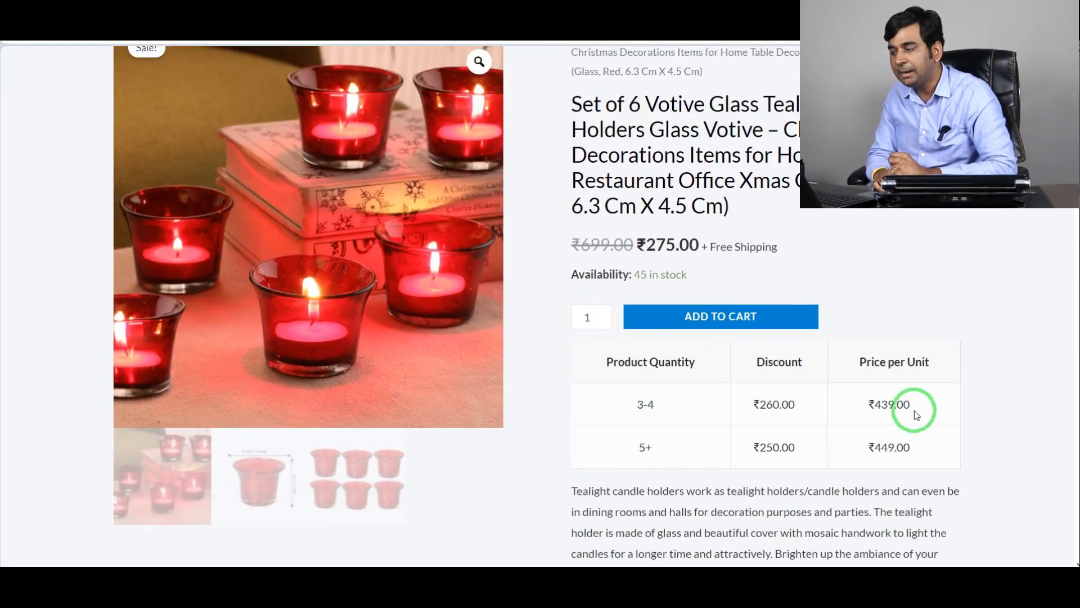
scroll(913, 410, down, 1)
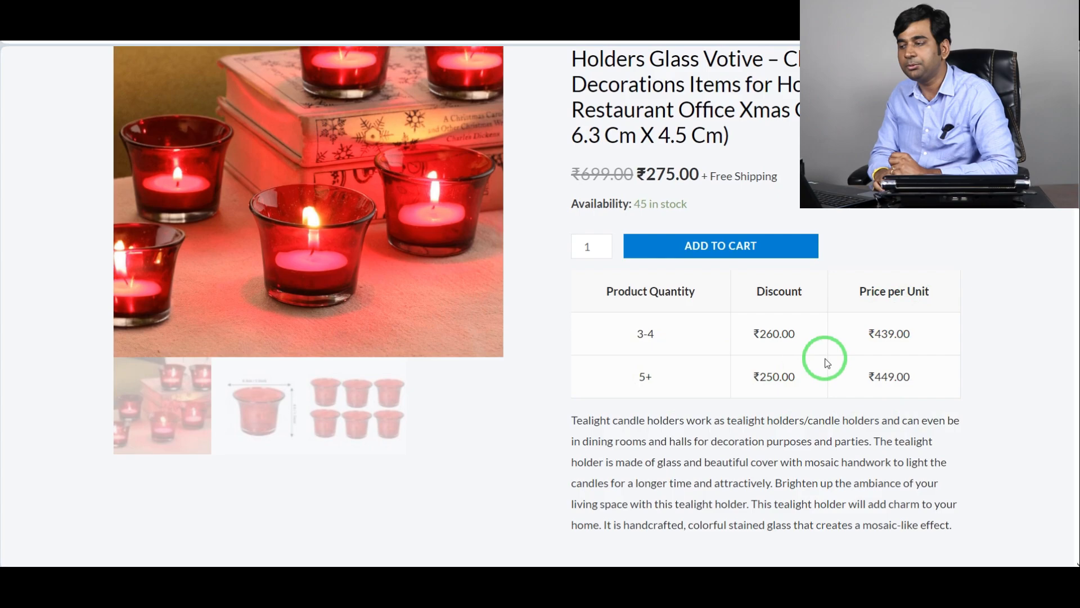
scroll(838, 401, up, 1)
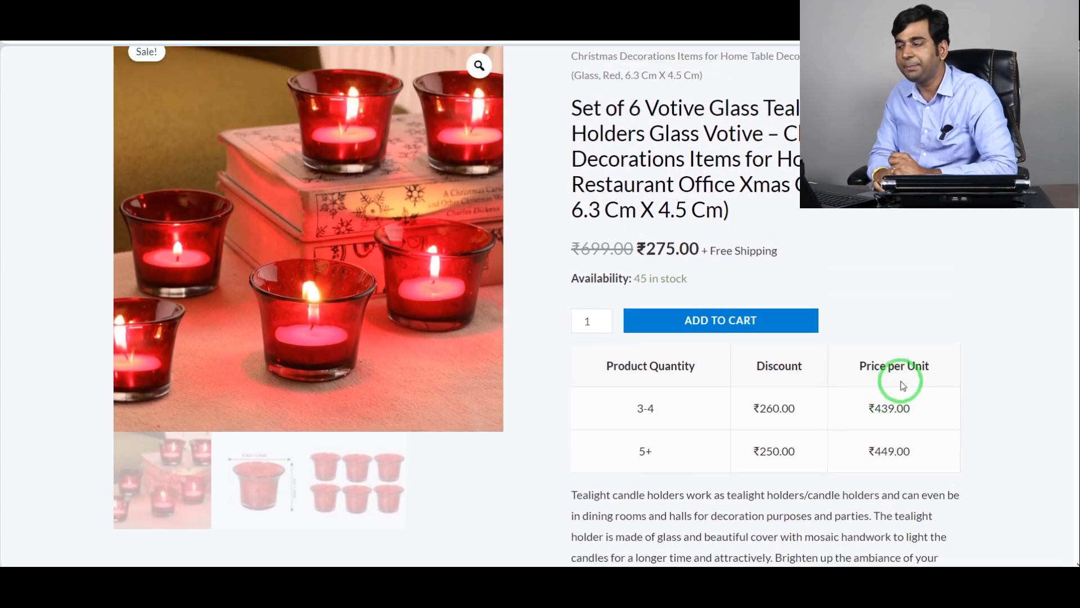
scroll(877, 315, up, 1)
scroll(757, 355, down, 3)
scroll(726, 332, up, 2)
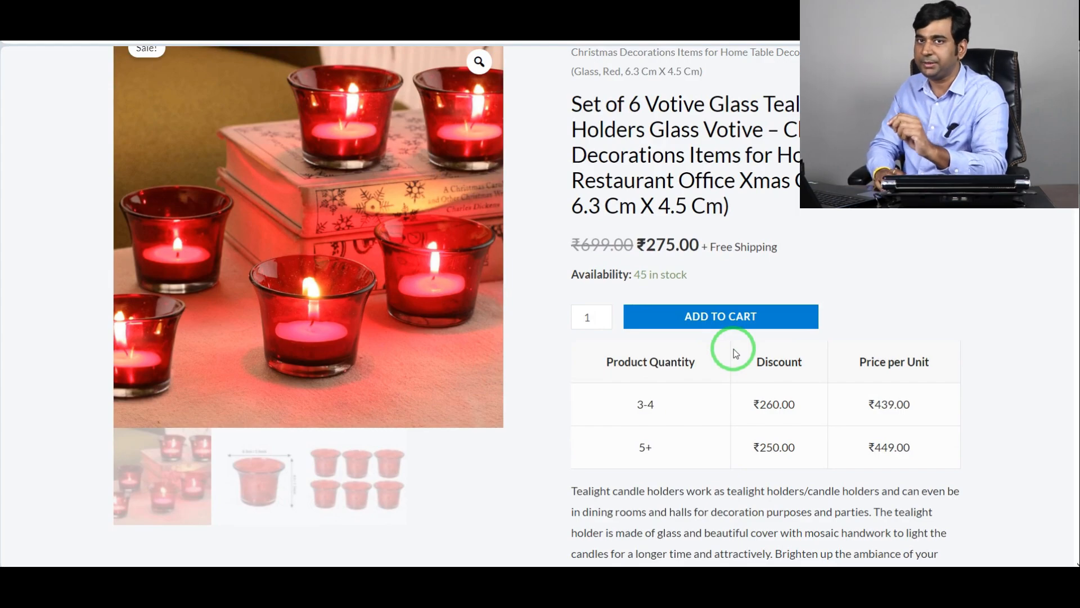
scroll(899, 214, up, 2)
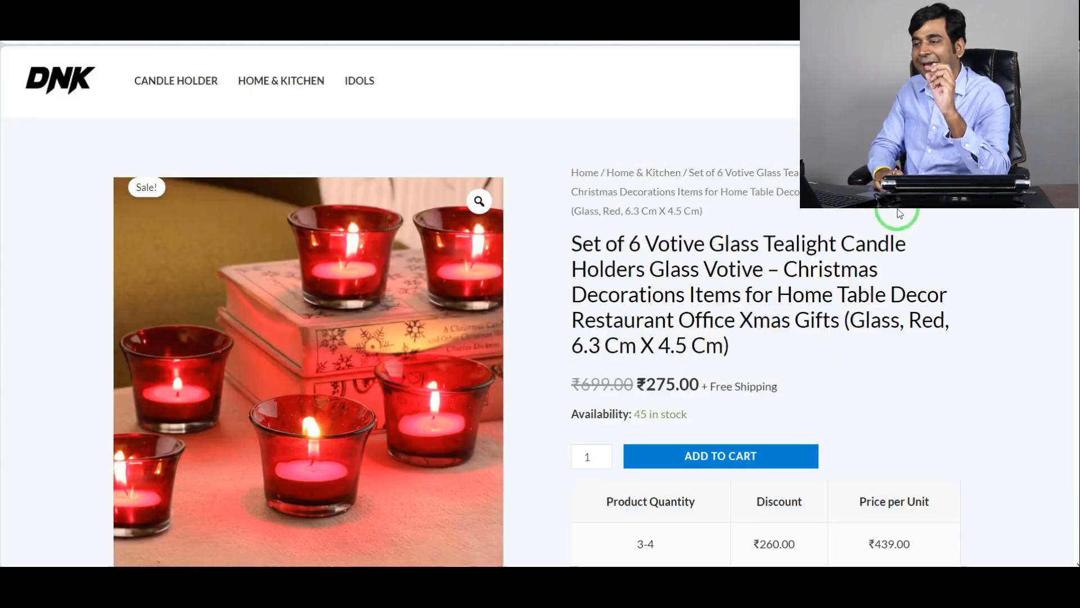
scroll(926, 227, down, 3)
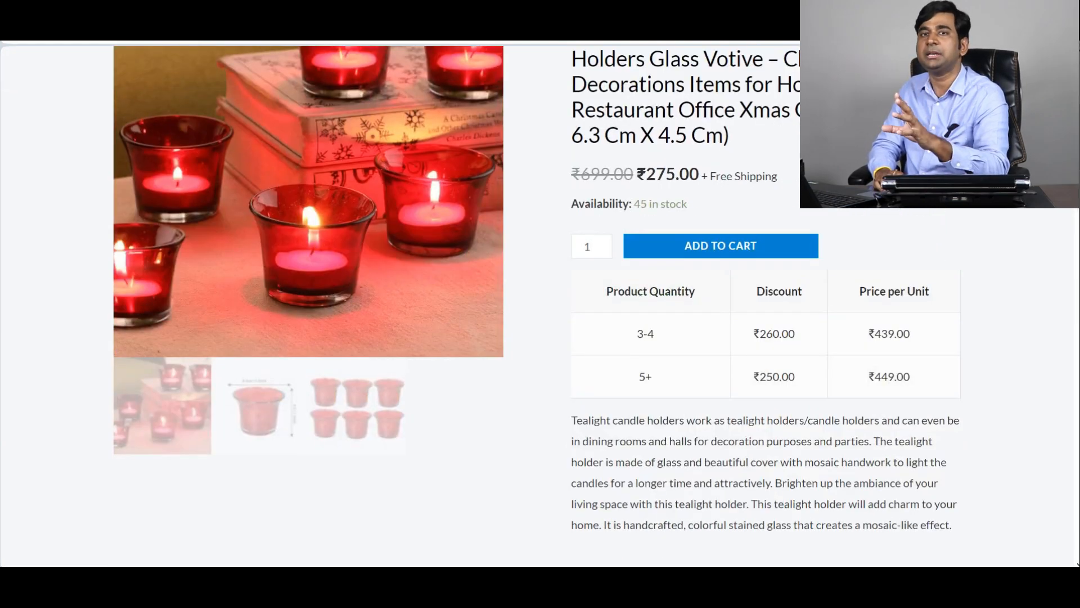
scroll(400, 306, up, 3)
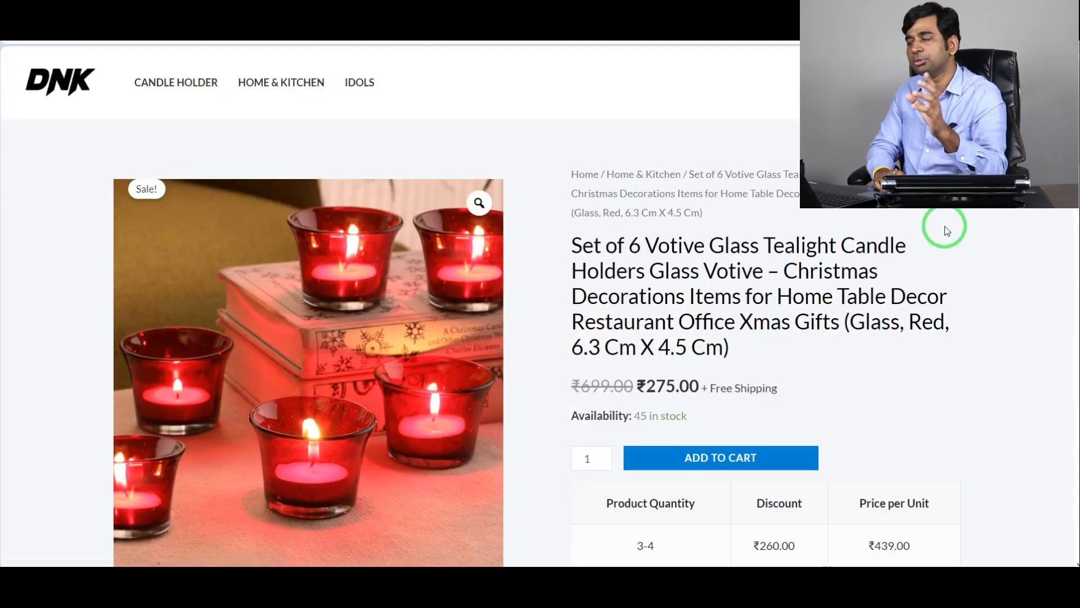
scroll(949, 229, down, 3)
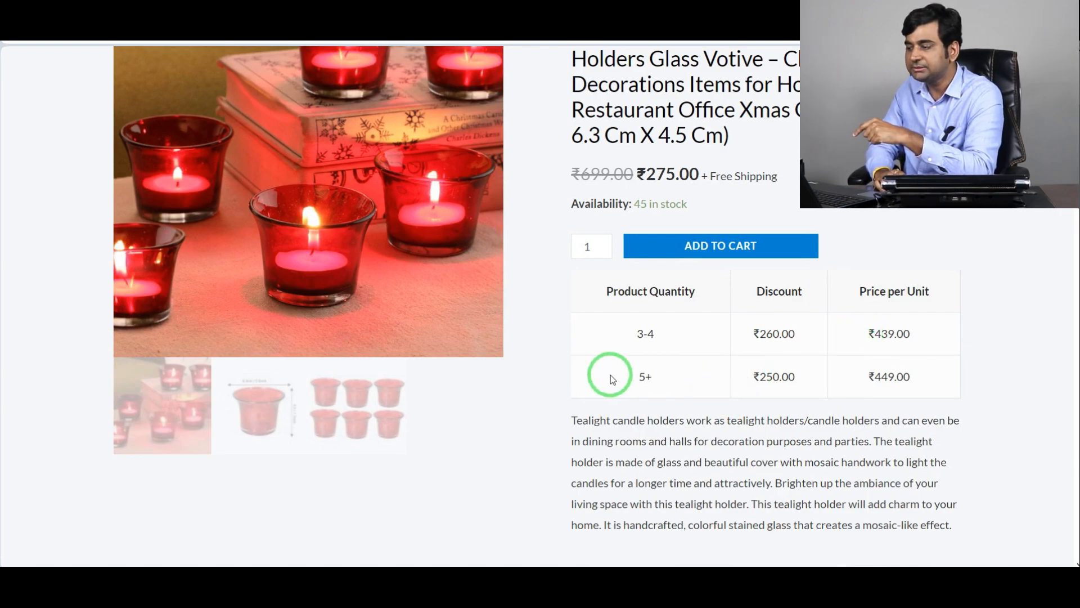
scroll(825, 393, up, 1)
scroll(754, 361, down, 1)
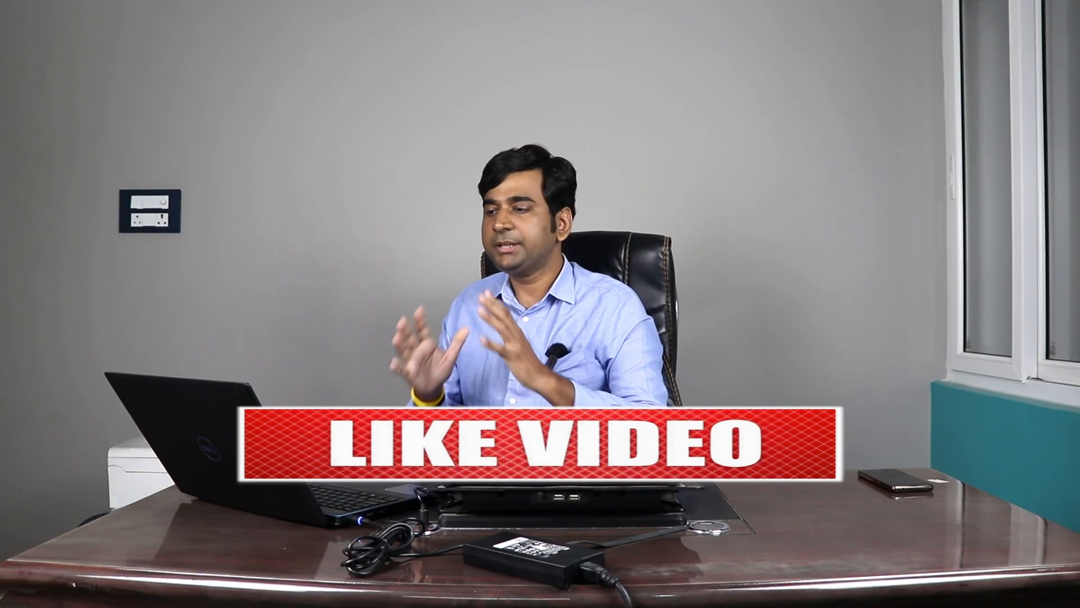